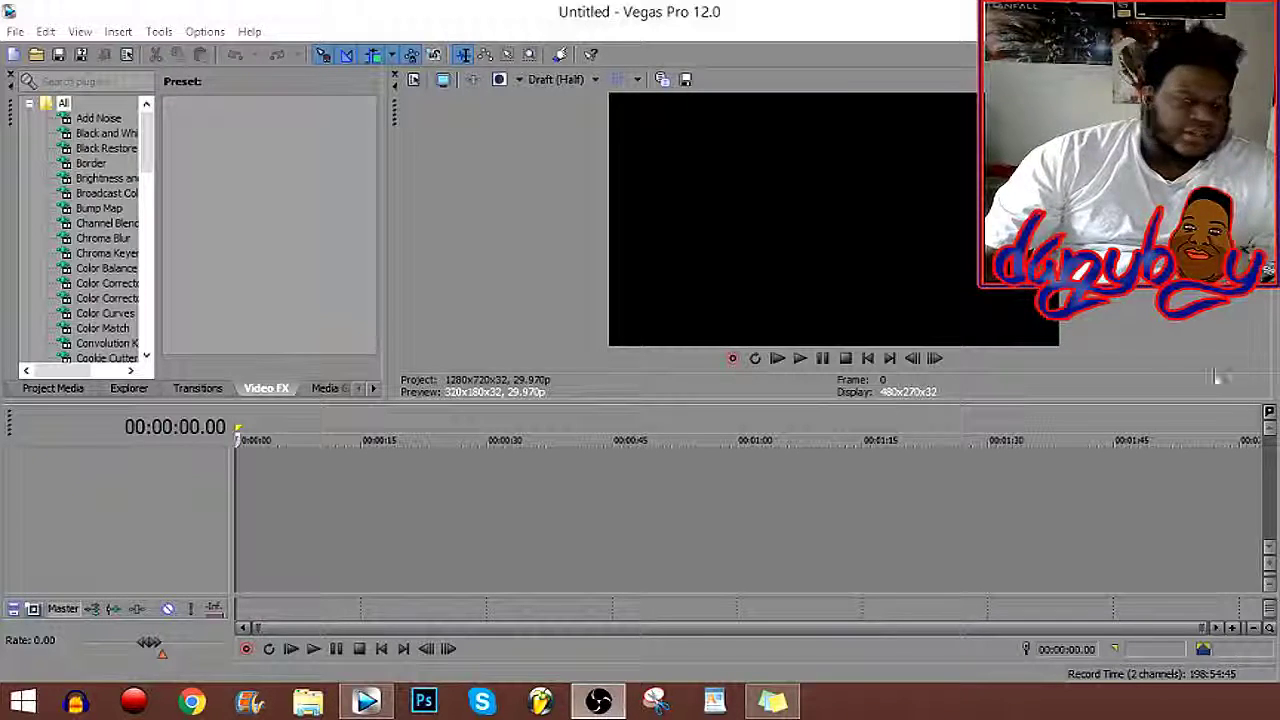
Apply the saved hdpvr template so the project becomes 1920x1080 at 60 fps.
left_click(413, 79)
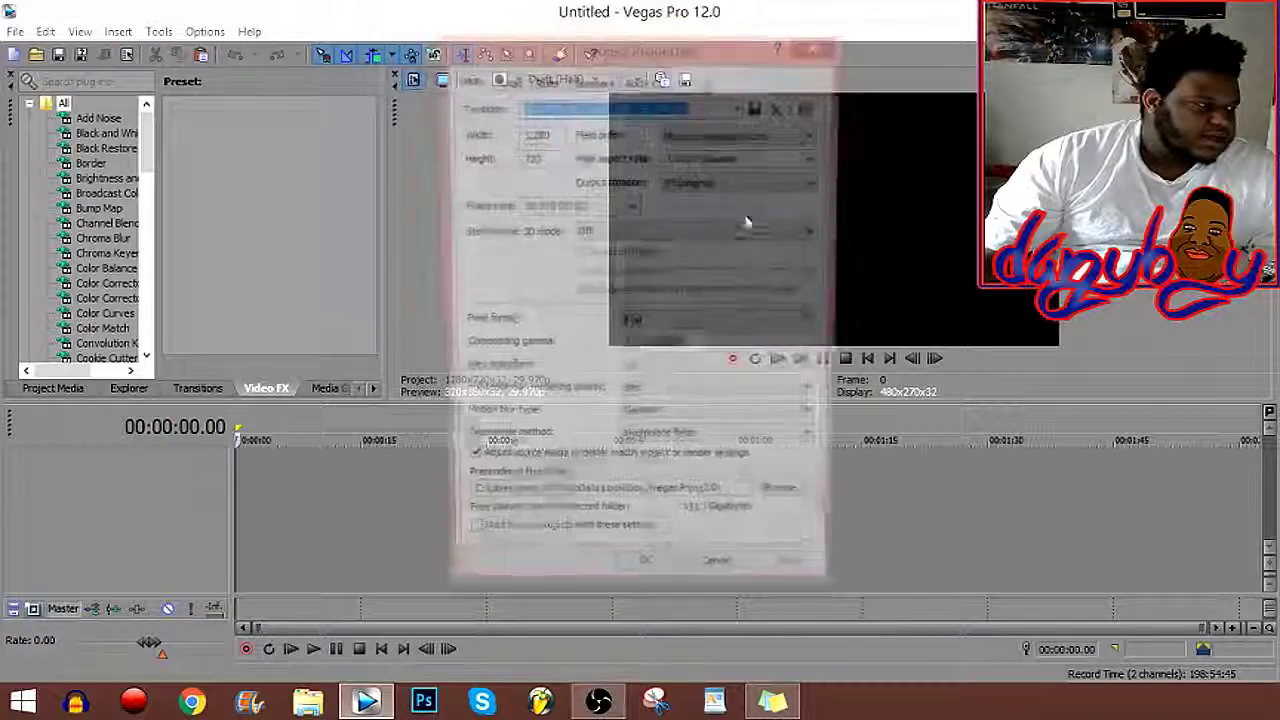
left_click(759, 107)
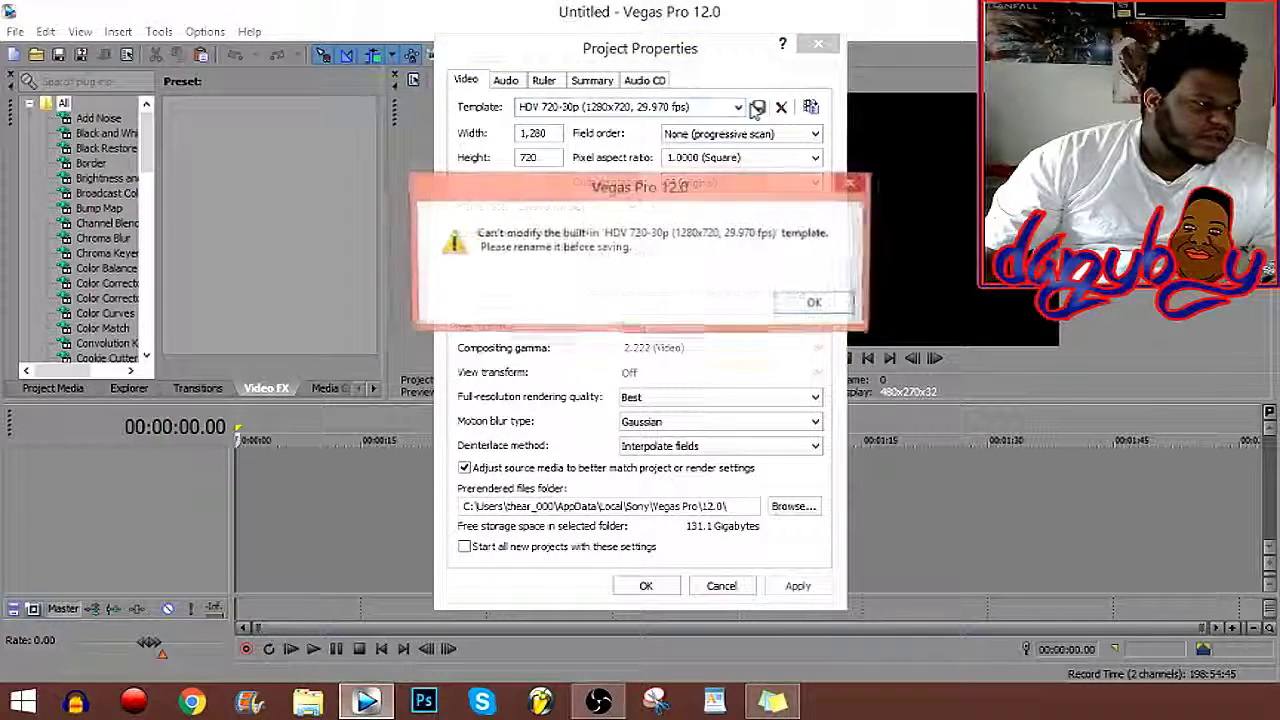
left_click(850, 187)
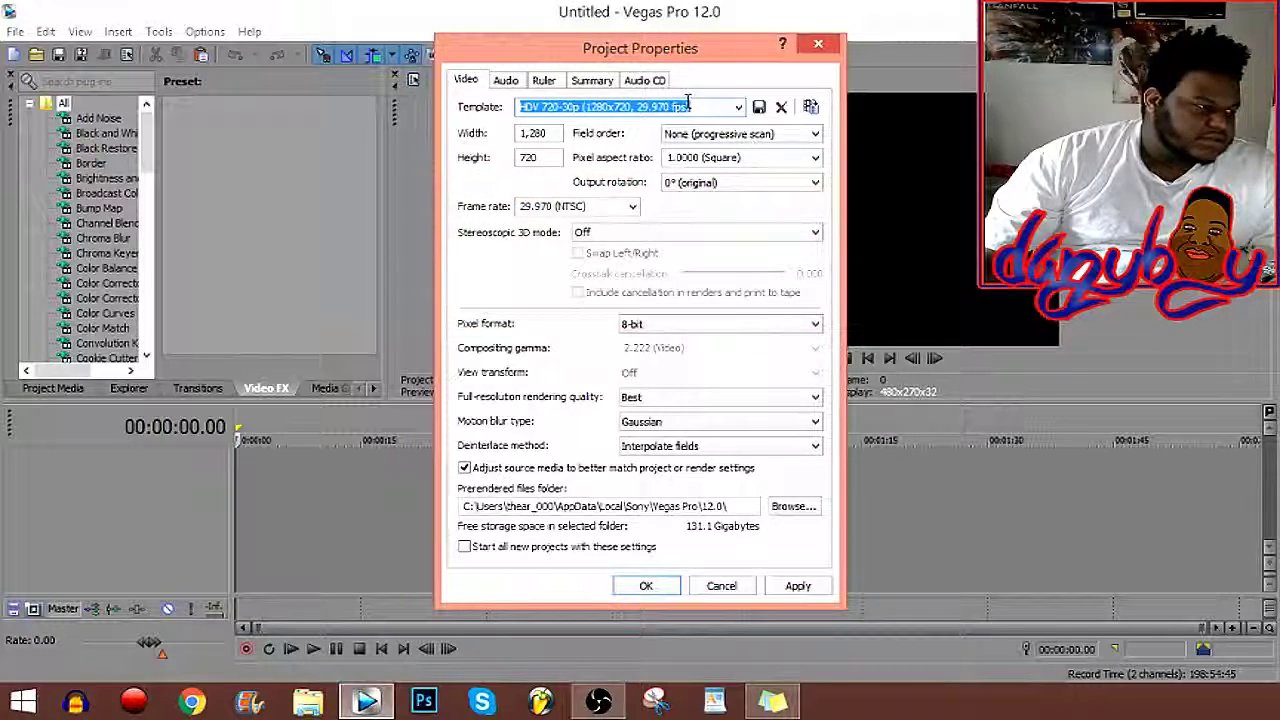
left_click(738, 107)
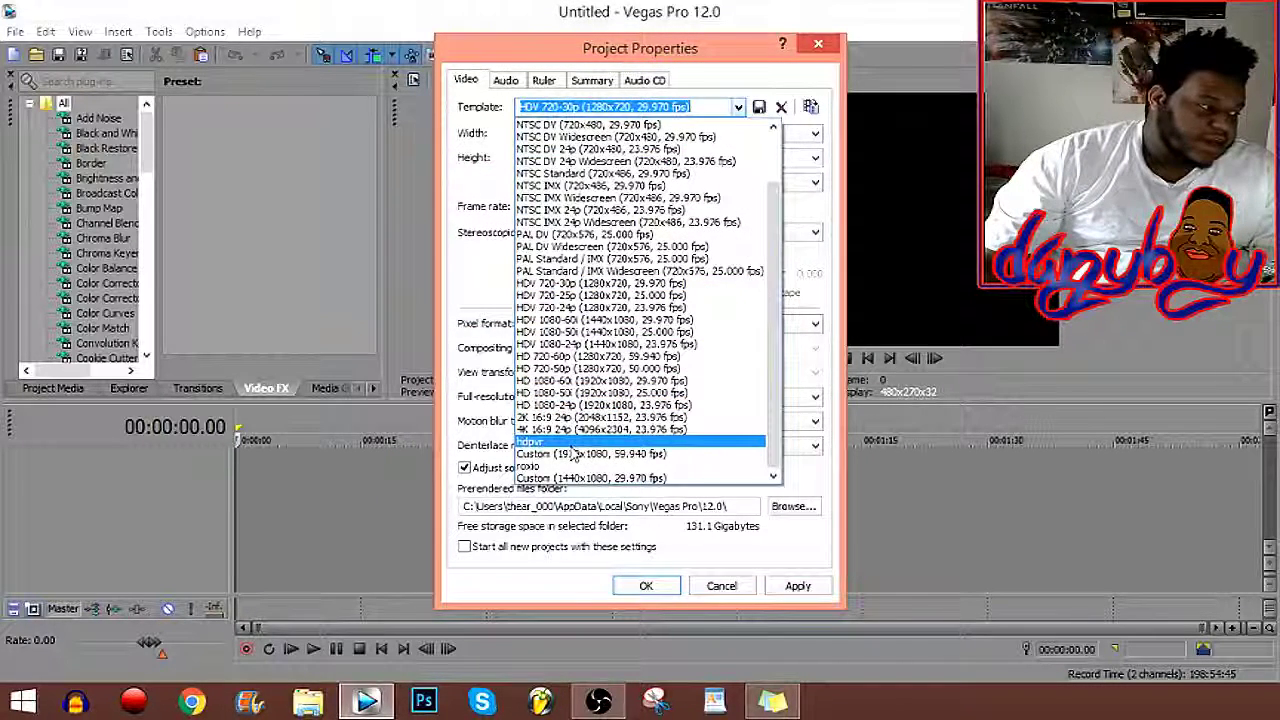
left_click(574, 442)
left_click(795, 587)
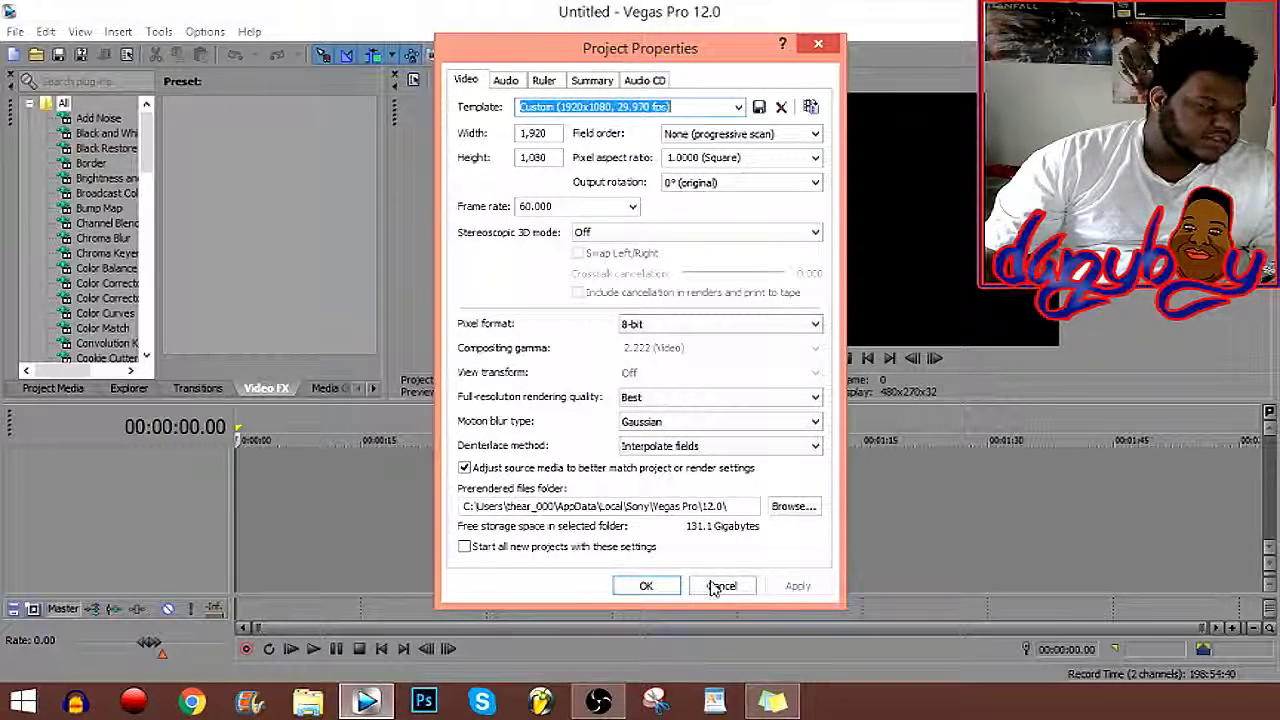
left_click(643, 587)
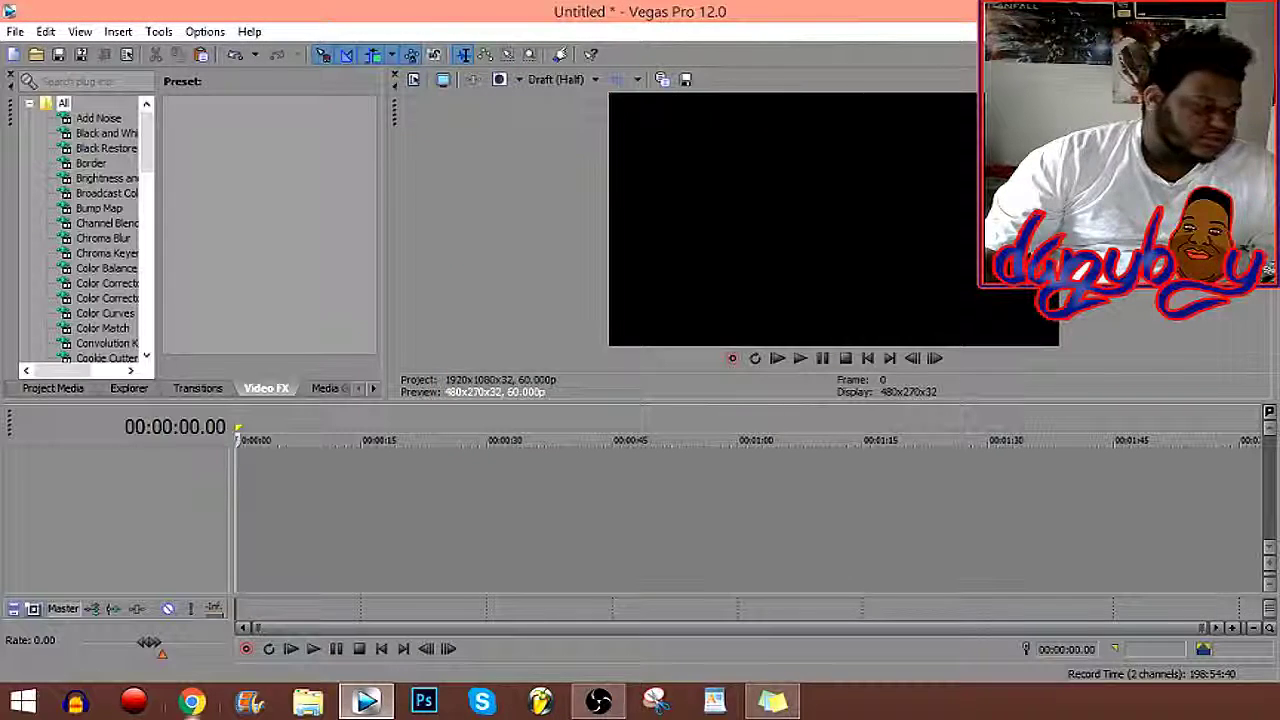
Open the recent hvk folder in File Explorer and place it on the right side.
right_click(312, 703)
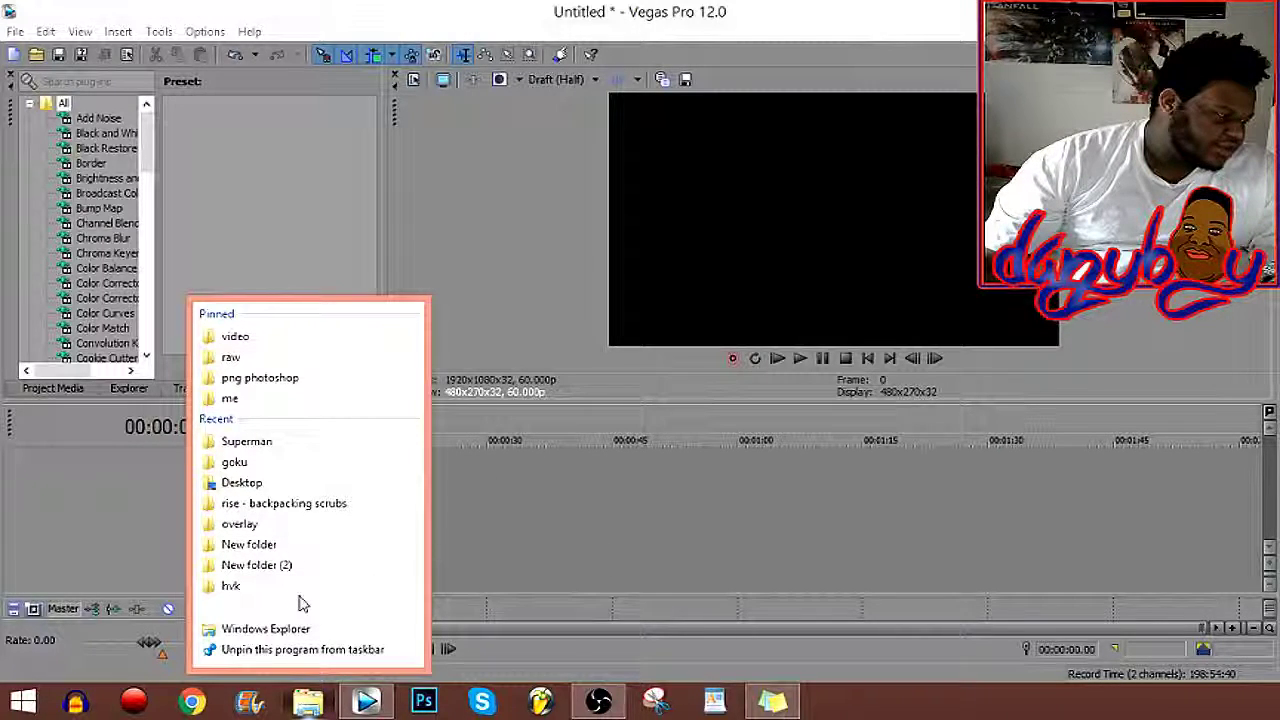
left_click(405, 586)
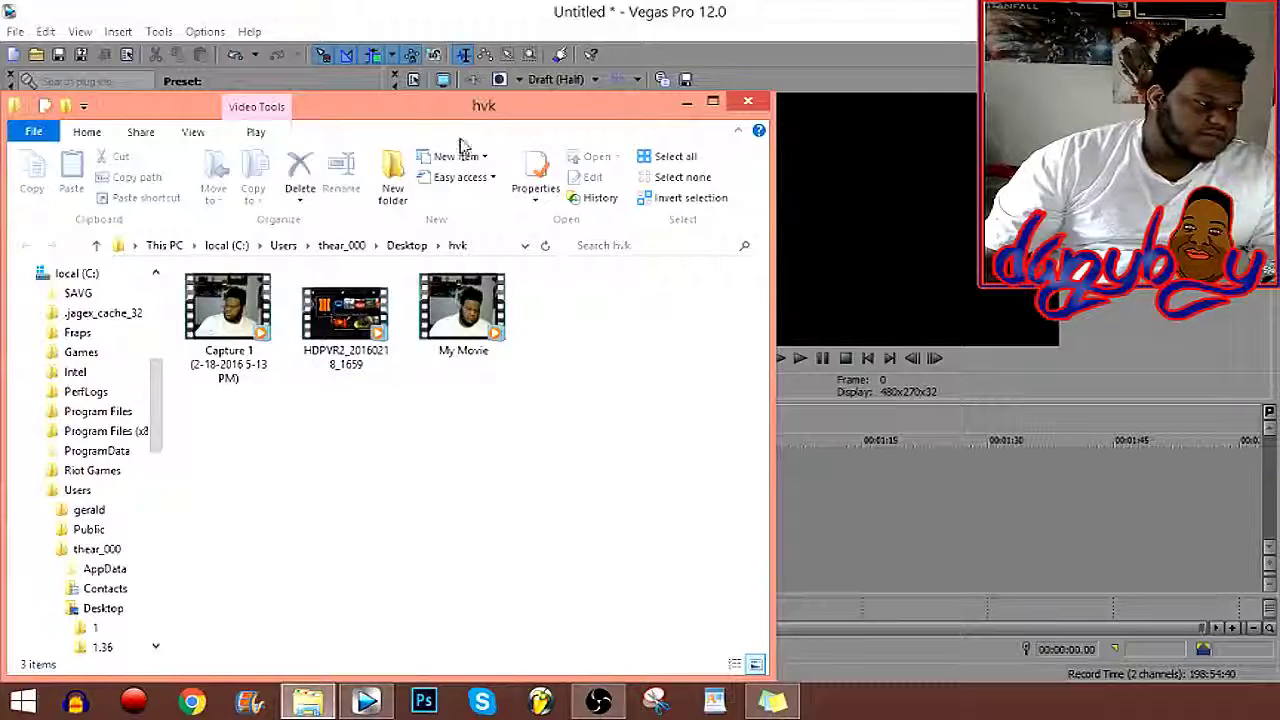
left_click_drag(490, 115, 1007, 109)
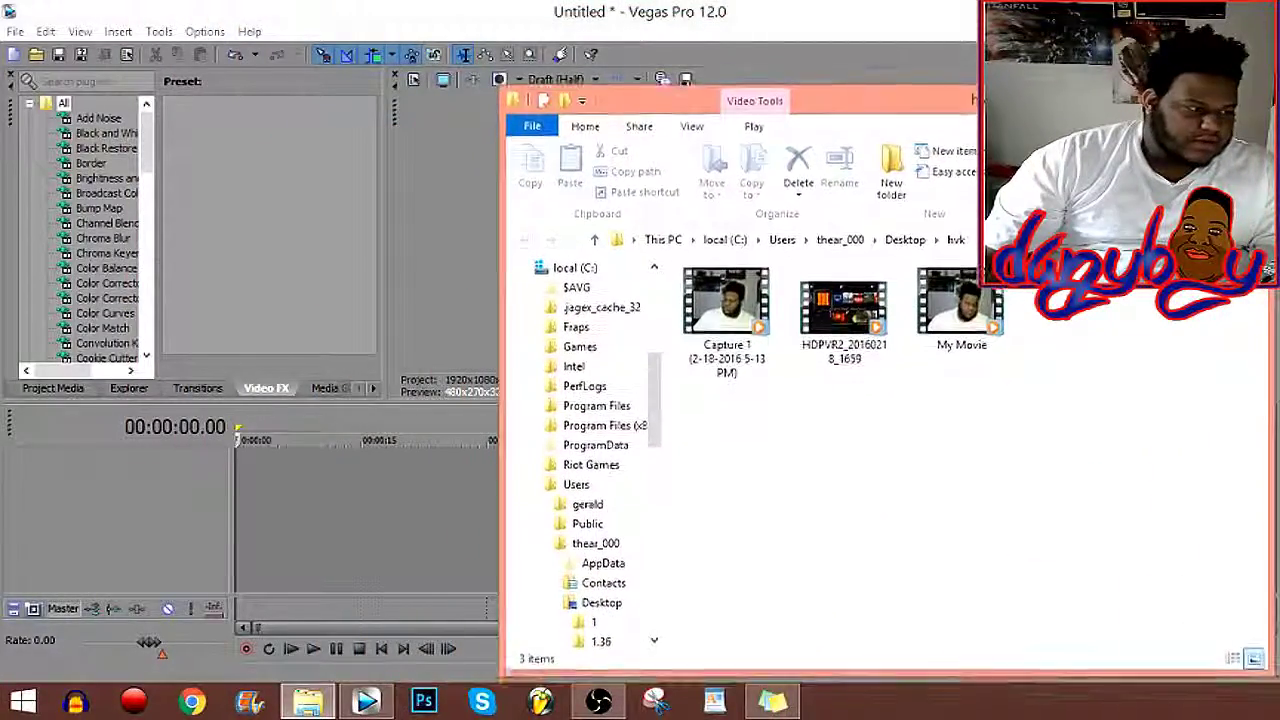
Drag the HDPVR2 and My Movie clips from the hvk folder onto the Vegas timeline.
left_click_drag(823, 414, 962, 285)
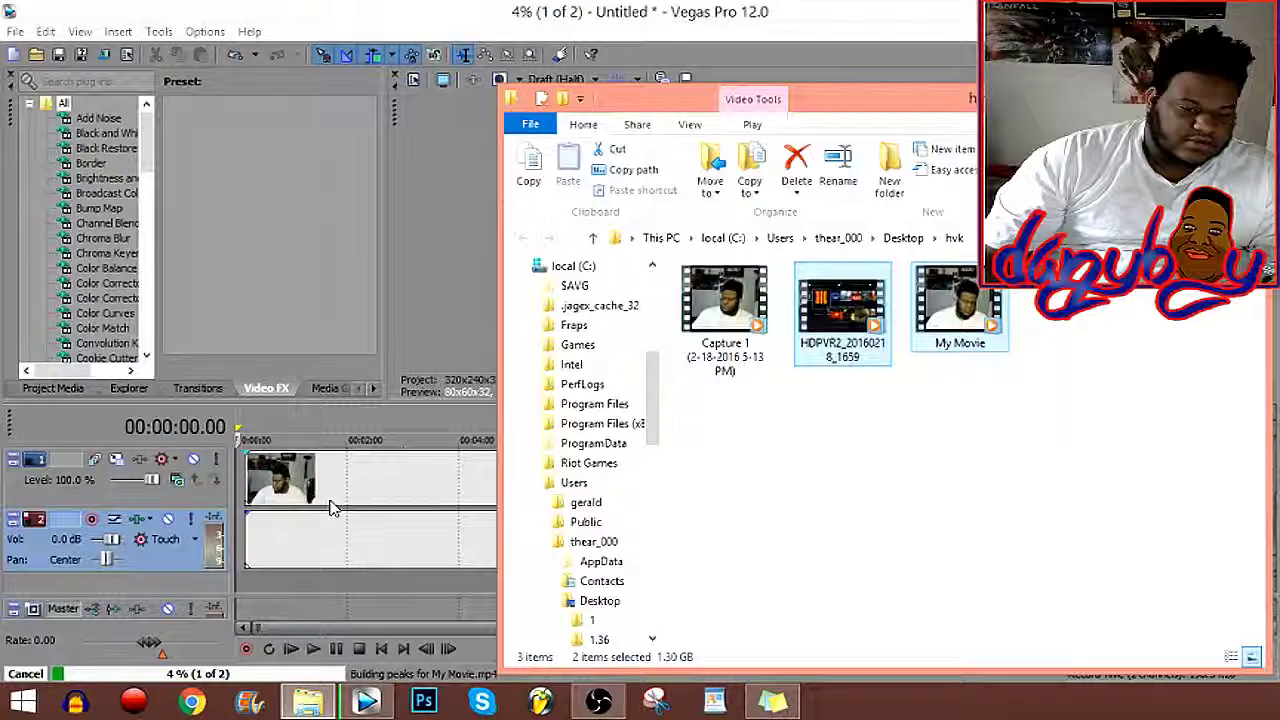
left_click(330, 507)
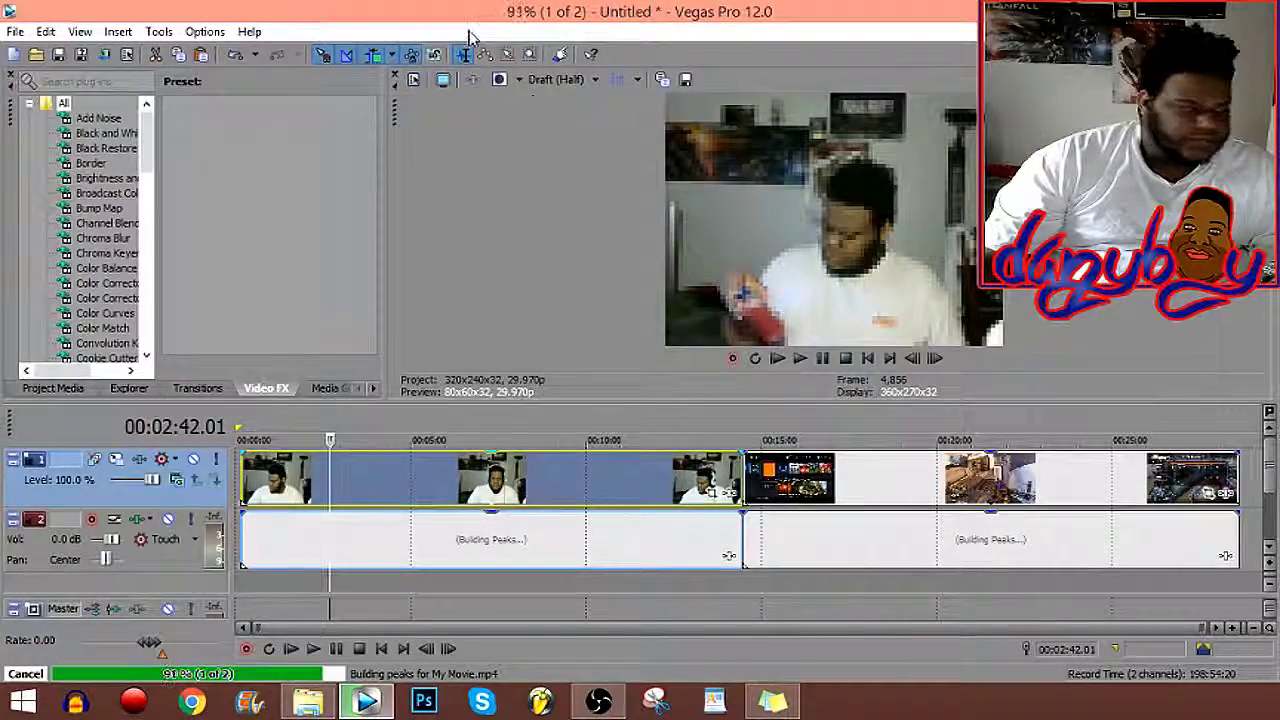
Browse the project template list, then close Project Properties without changes.
left_click(413, 79)
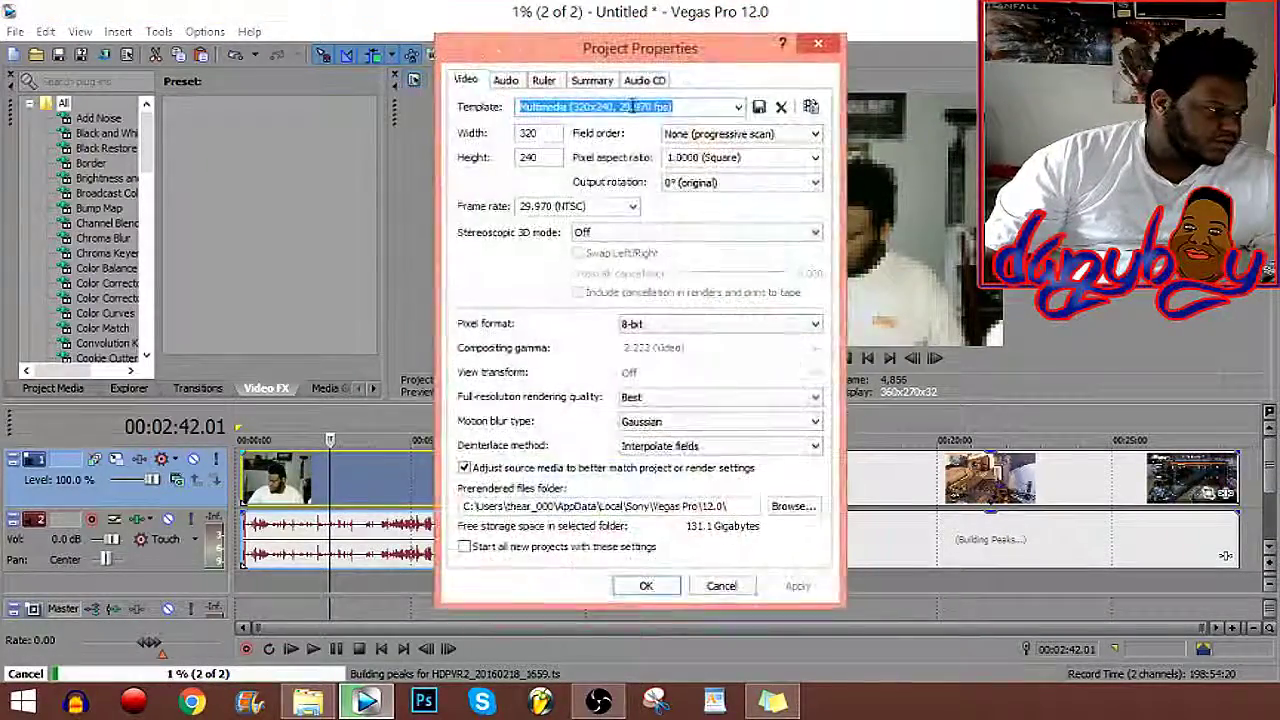
left_click(739, 107)
scroll(660, 425, "down", 5)
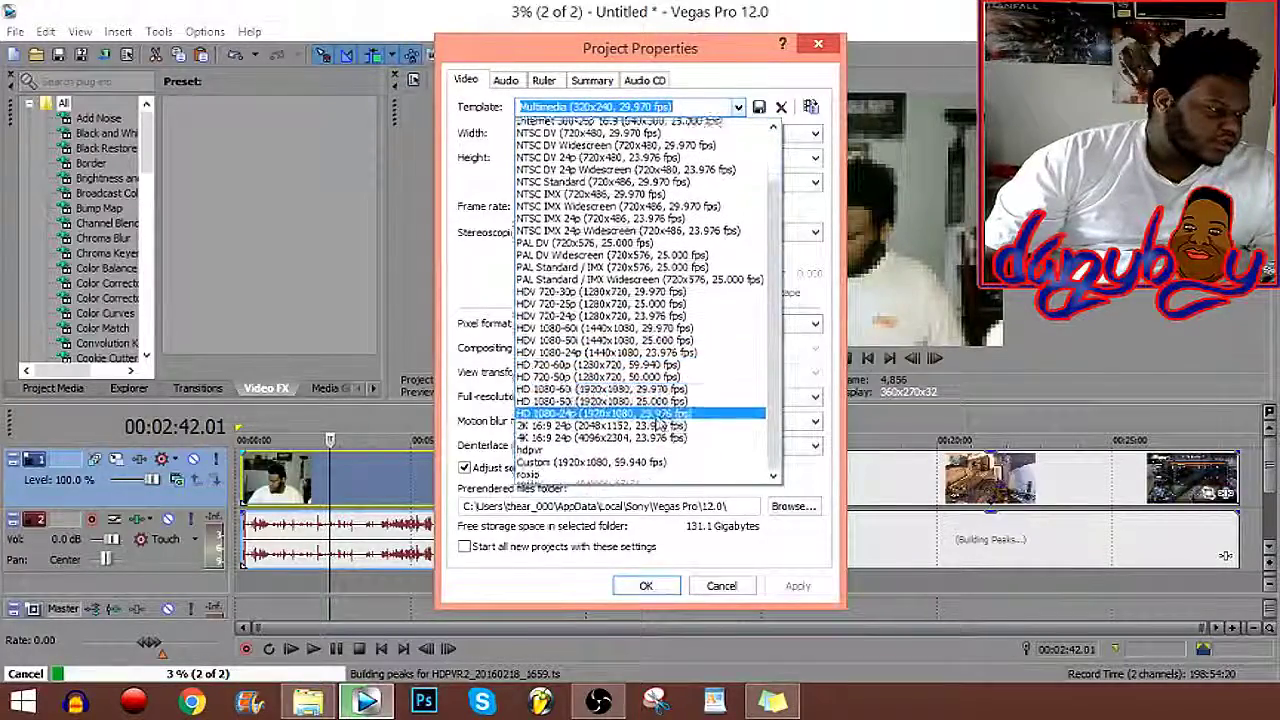
key("Escape")
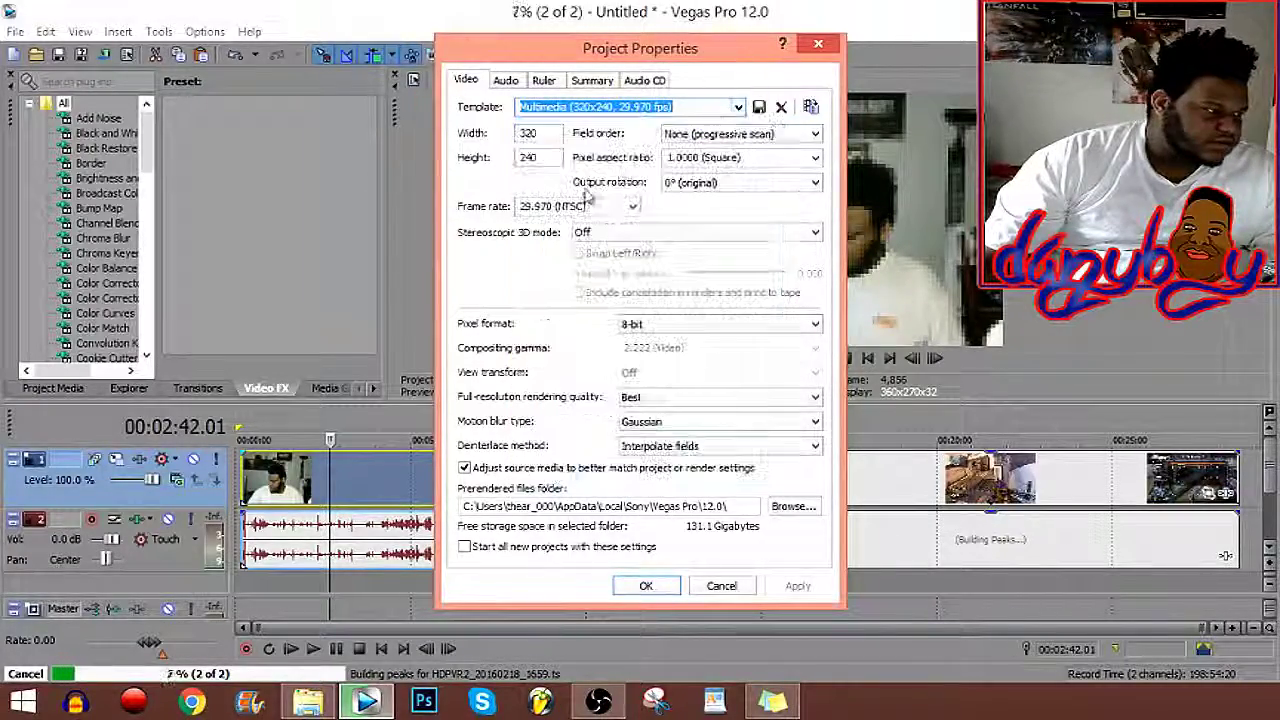
key("Escape")
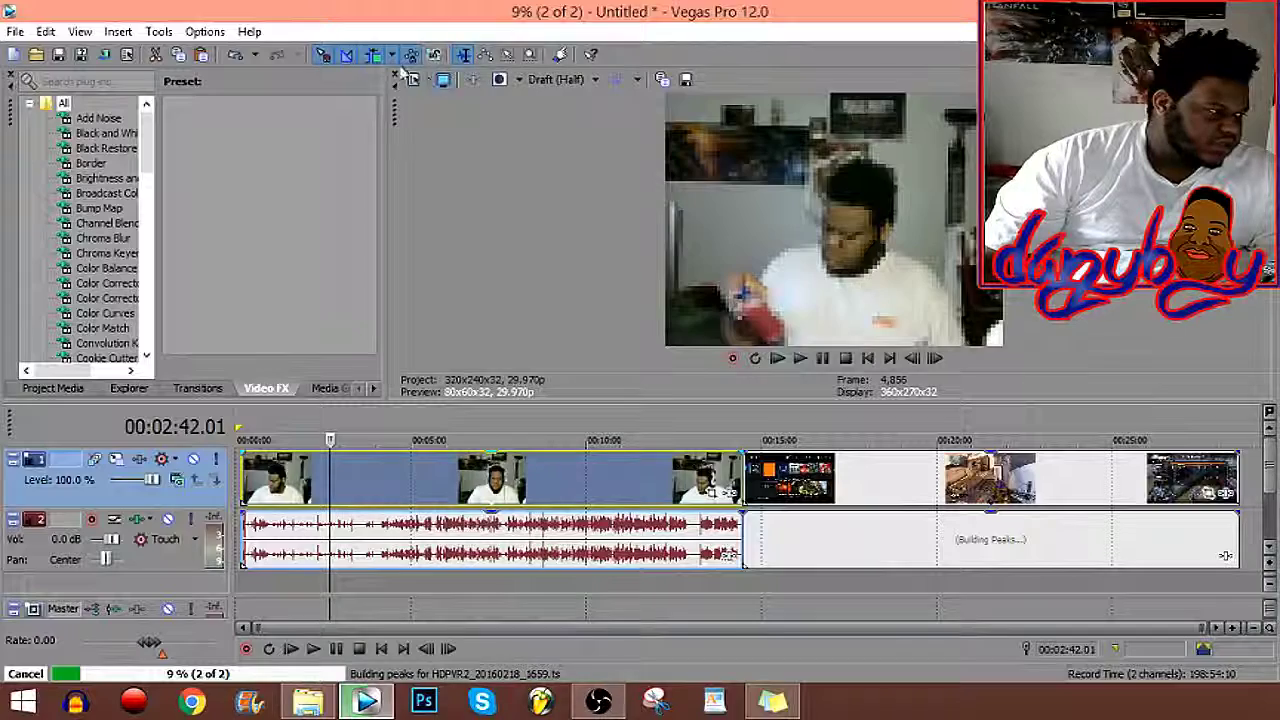
Choose the hdpvr template, keep frame rate 60.000, and confirm 1920x1080 settings.
left_click(411, 82)
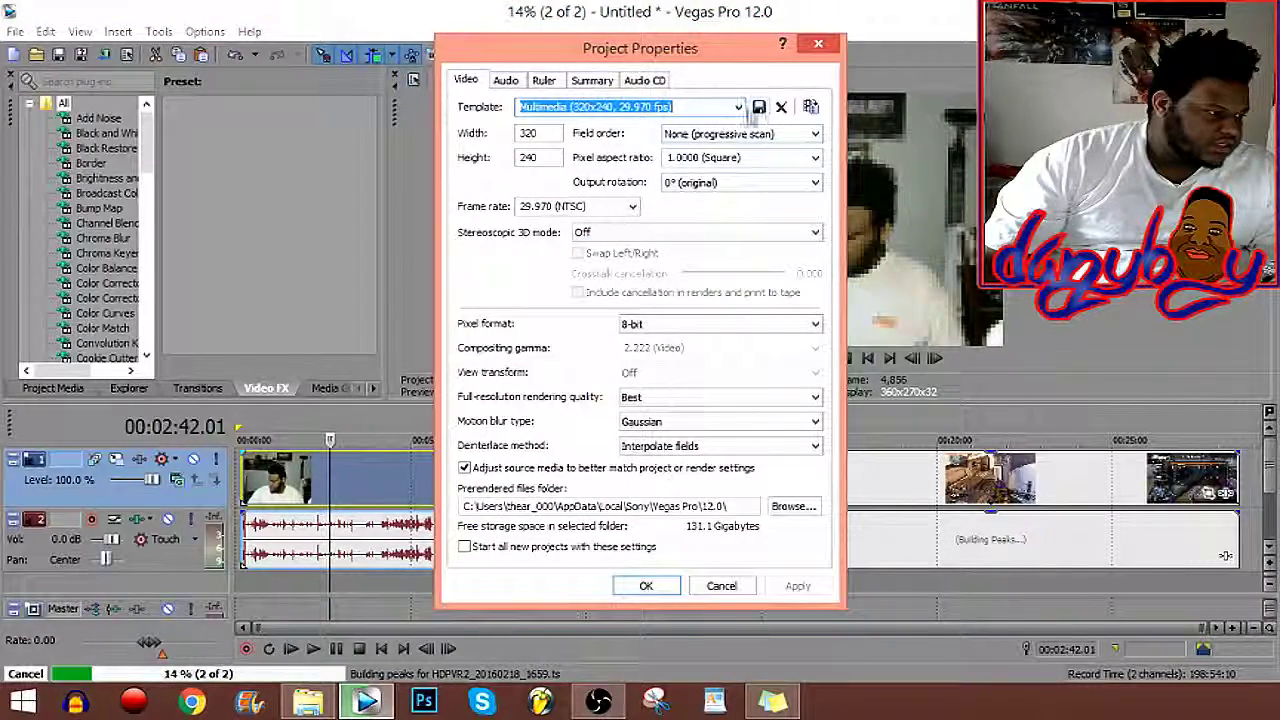
left_click(738, 107)
scroll(612, 537, "down", 3)
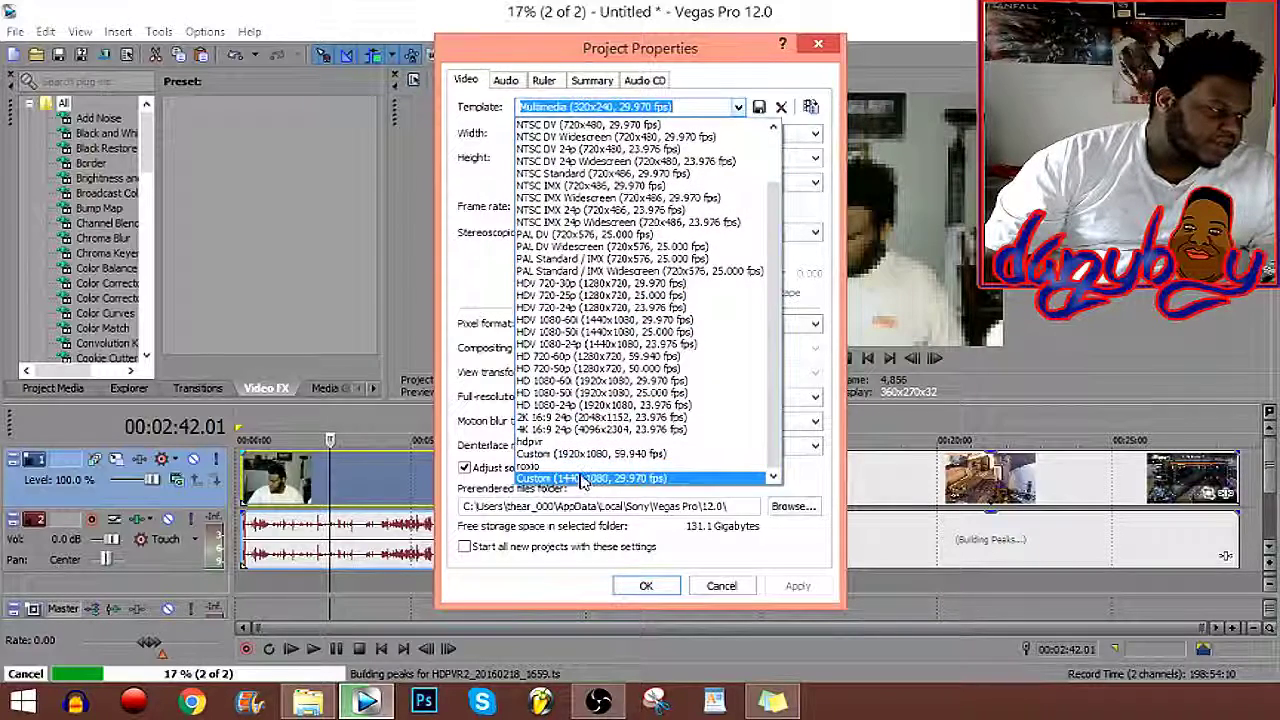
left_click(605, 441)
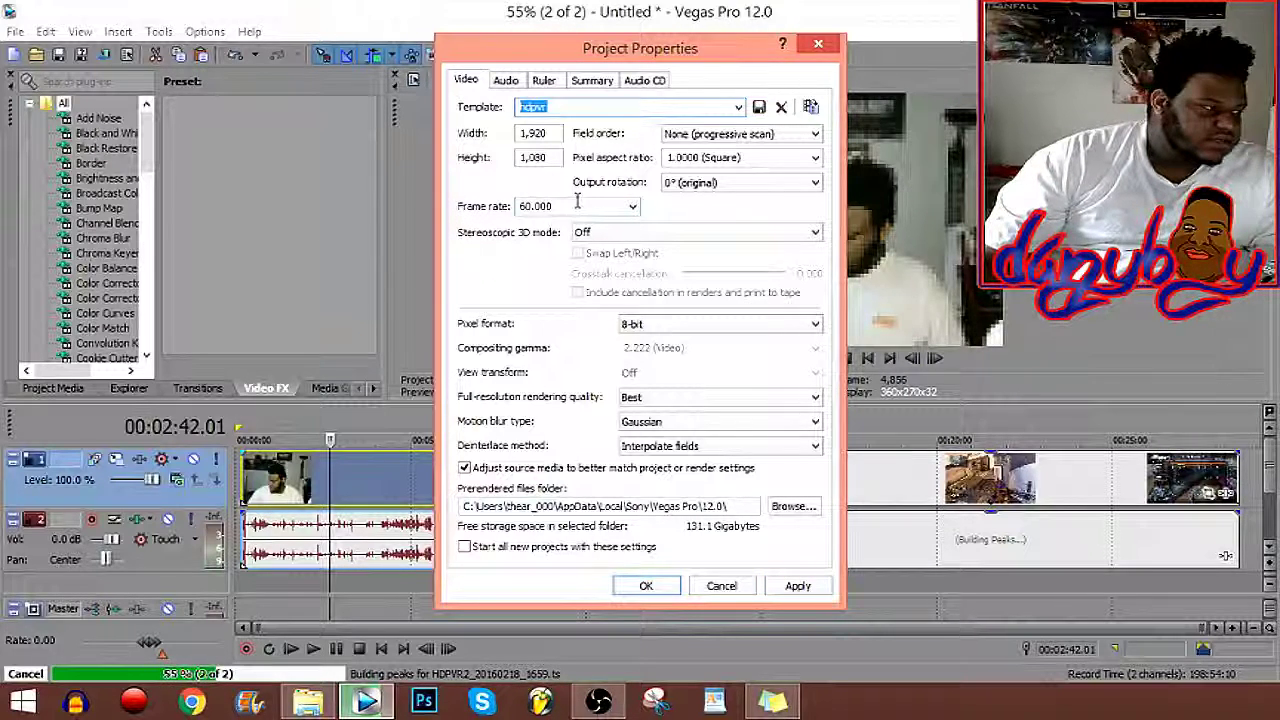
left_click_drag(580, 200, 517, 207)
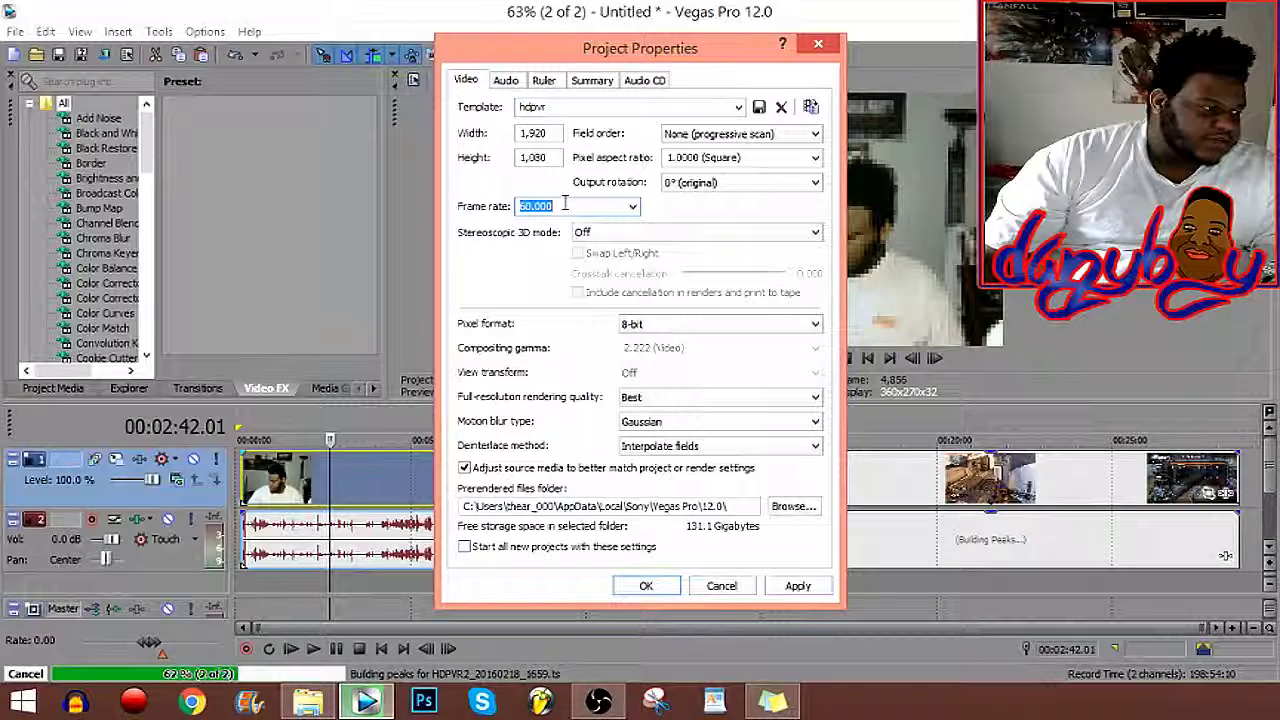
left_click(567, 204)
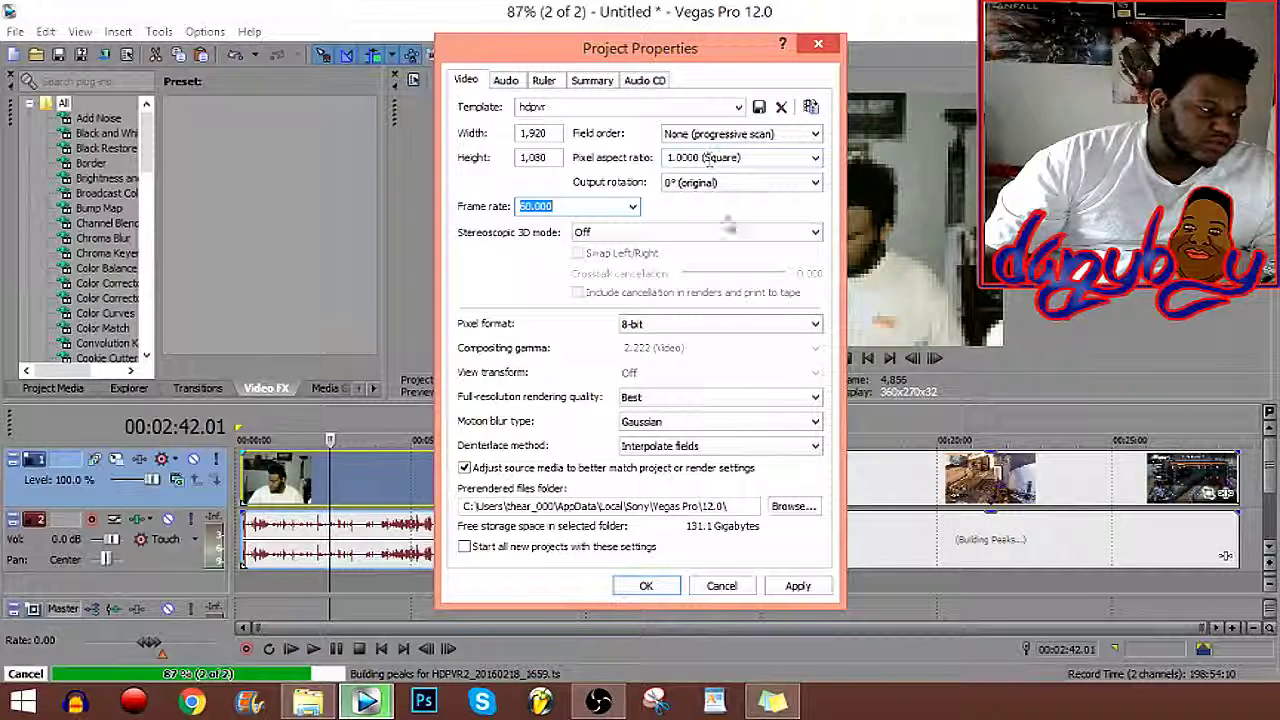
left_click(648, 586)
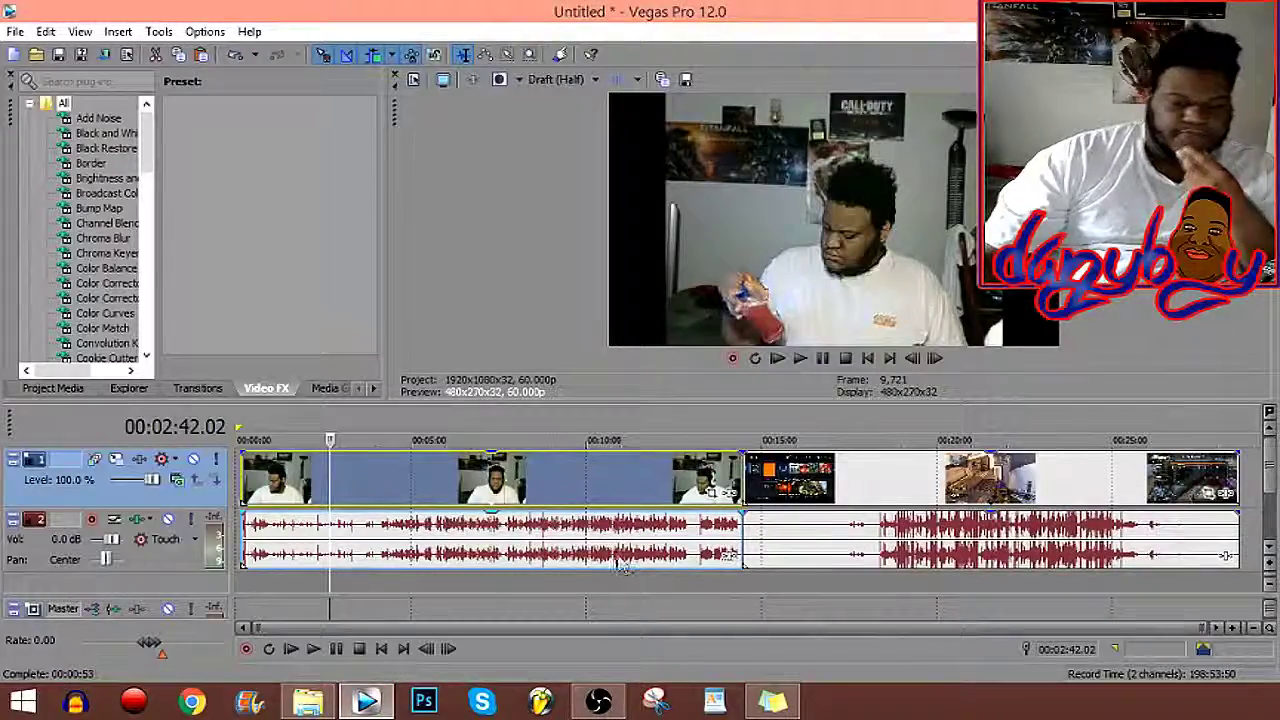
Disable resampling for the My Movie clip in its event properties.
right_click(575, 497)
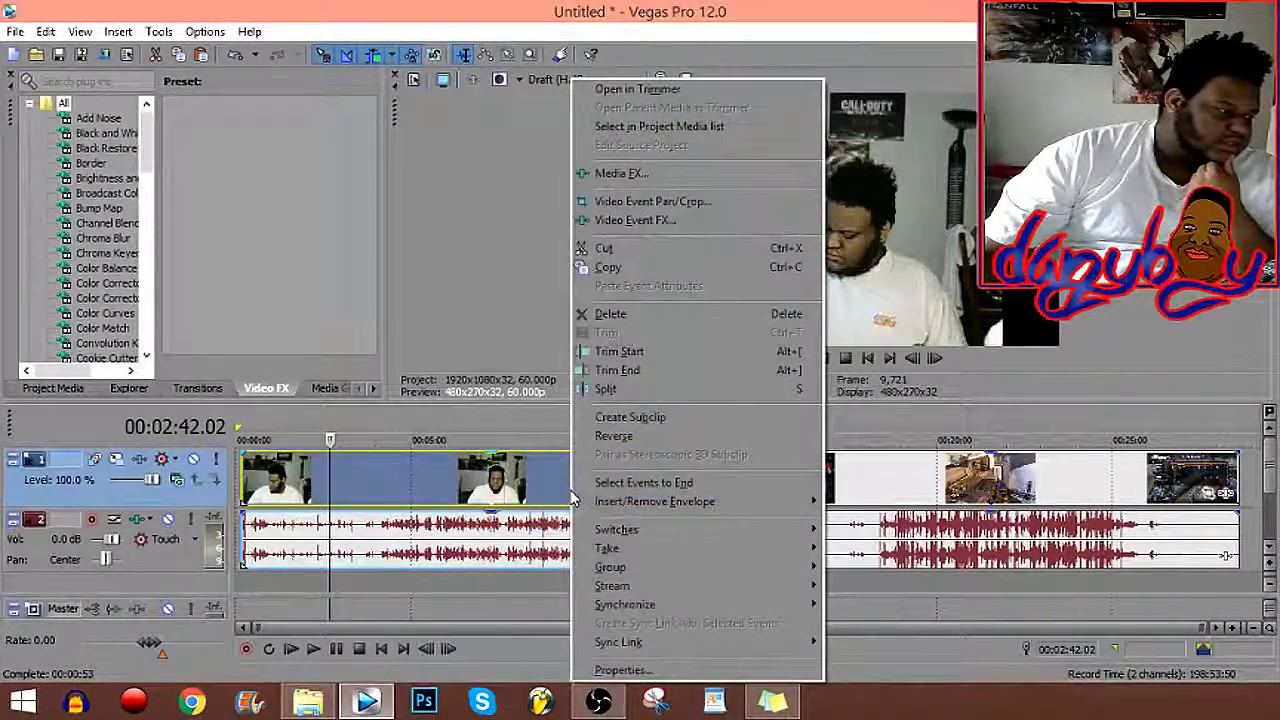
left_click(737, 670)
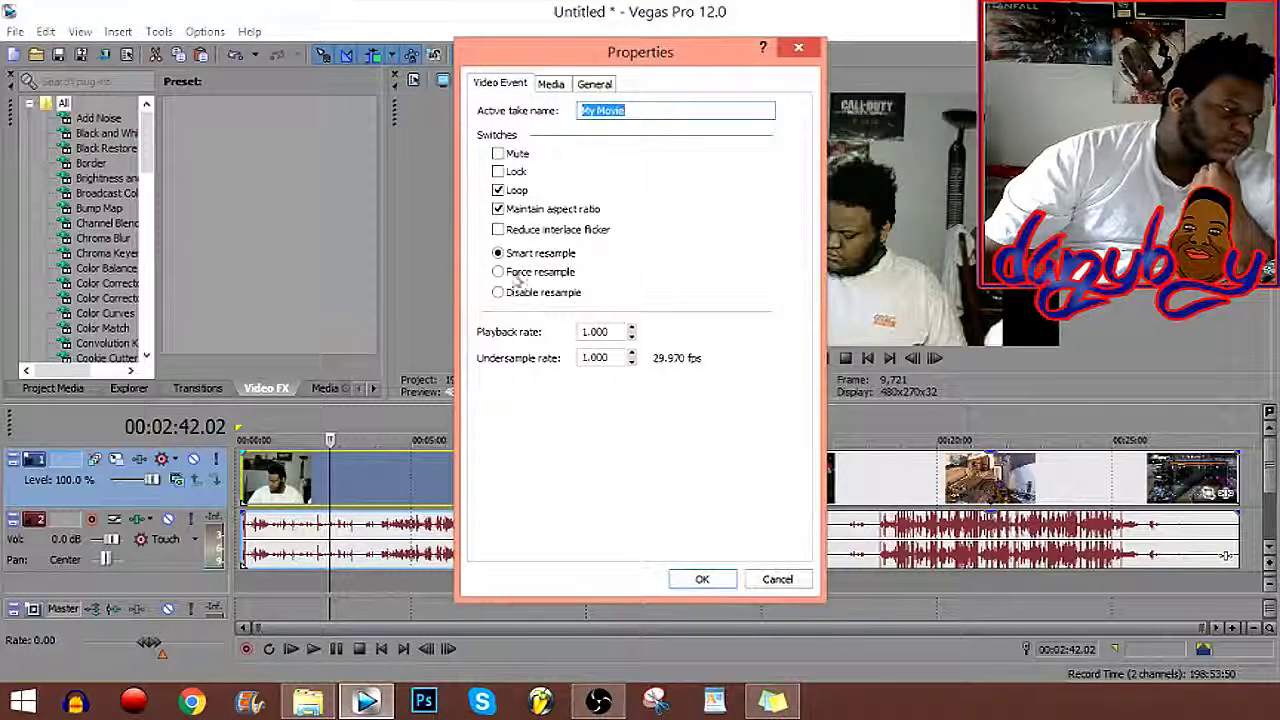
left_click(494, 294)
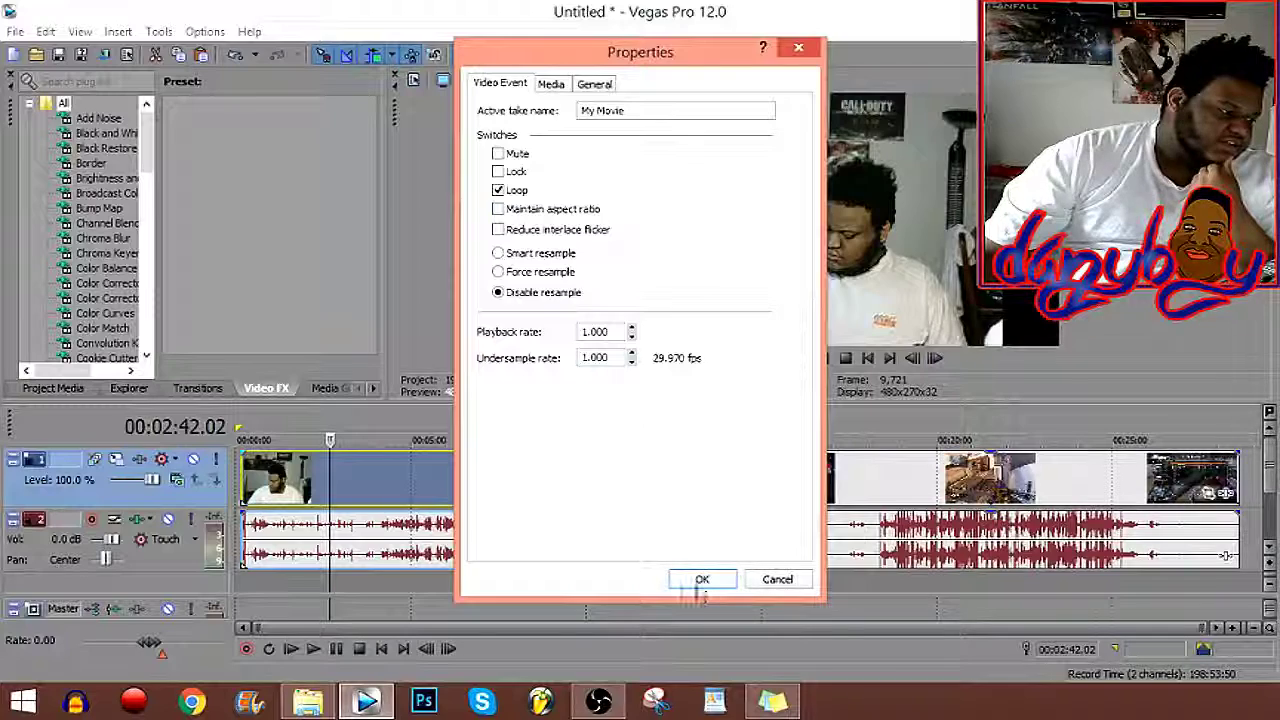
left_click(701, 580)
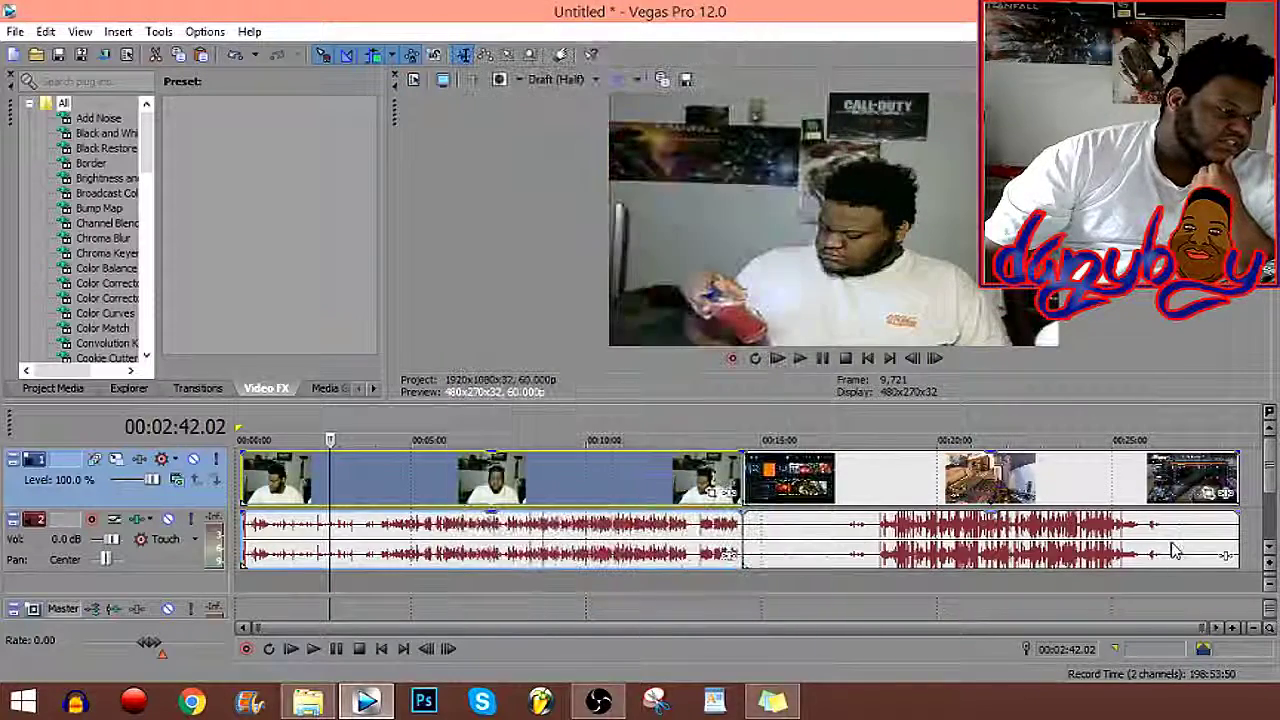
Disable resampling for the HDPVR2 gameplay clip as well.
right_click(1224, 555)
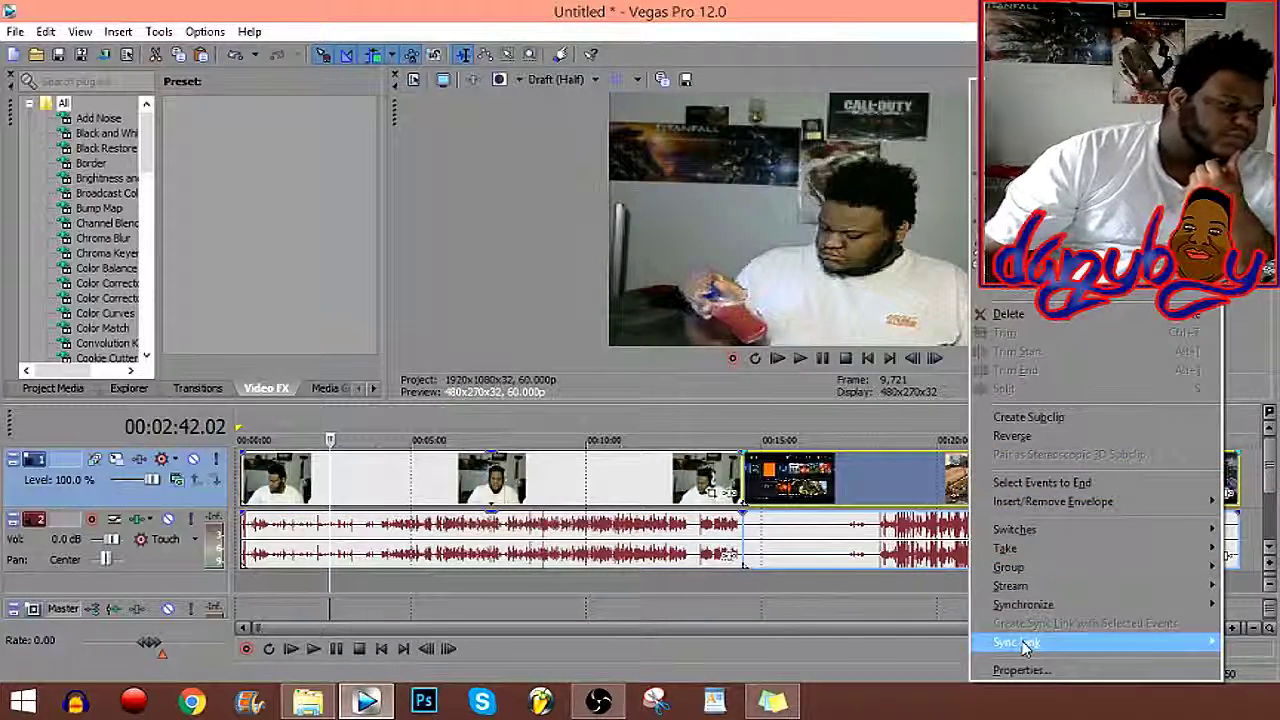
left_click(1018, 668)
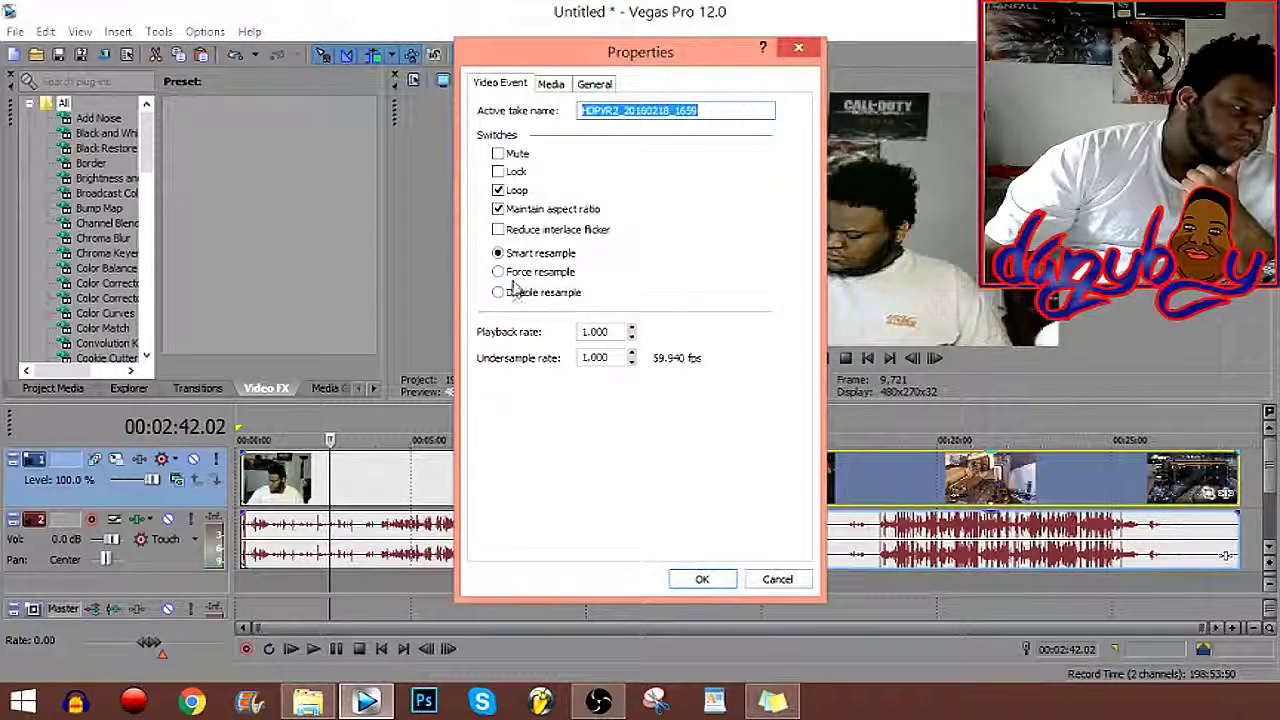
left_click(499, 292)
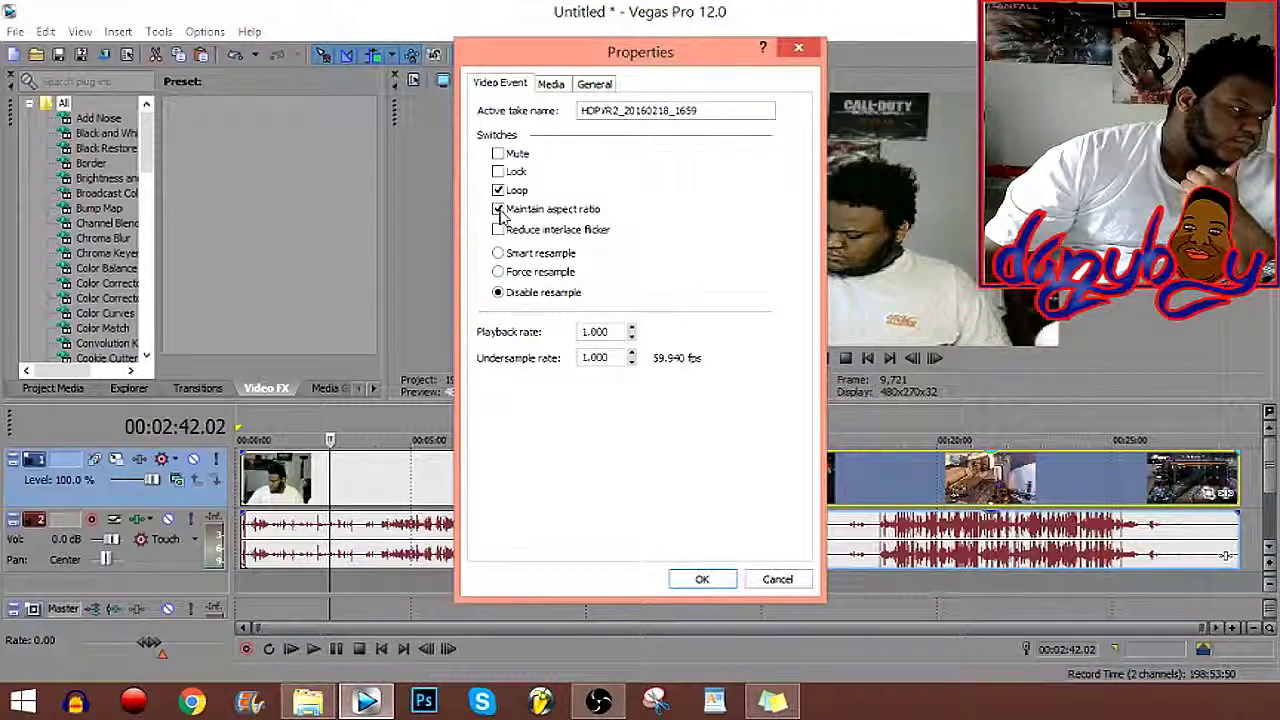
left_click(704, 580)
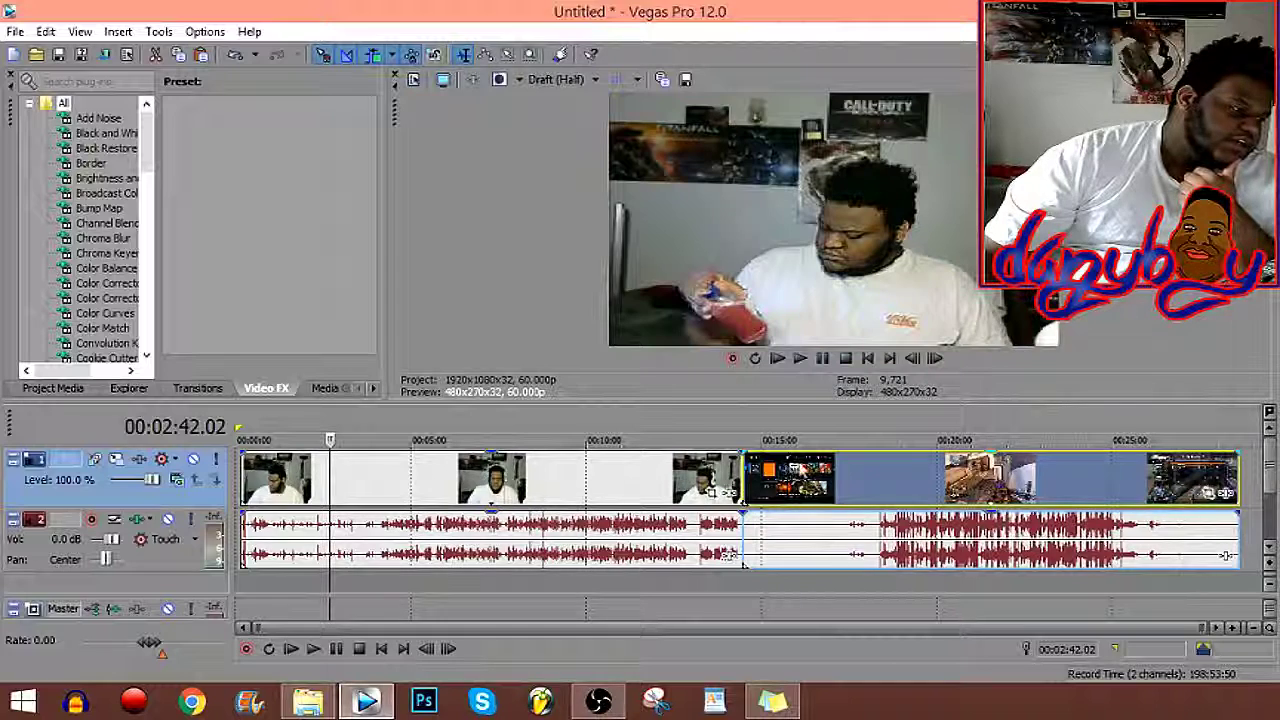
Move the HDPVR2 gameplay video and audio events onto new tracks below the webcam tracks.
left_click_drag(790, 472, 810, 575)
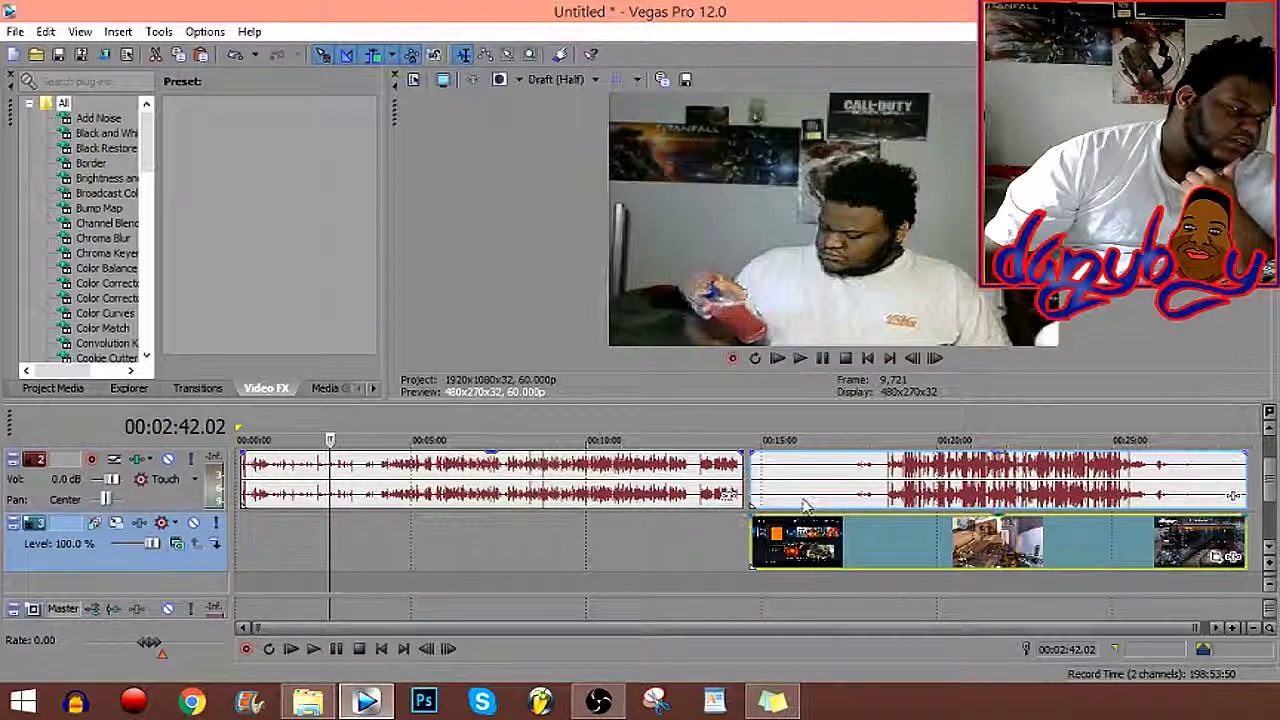
left_click_drag(808, 505, 795, 540)
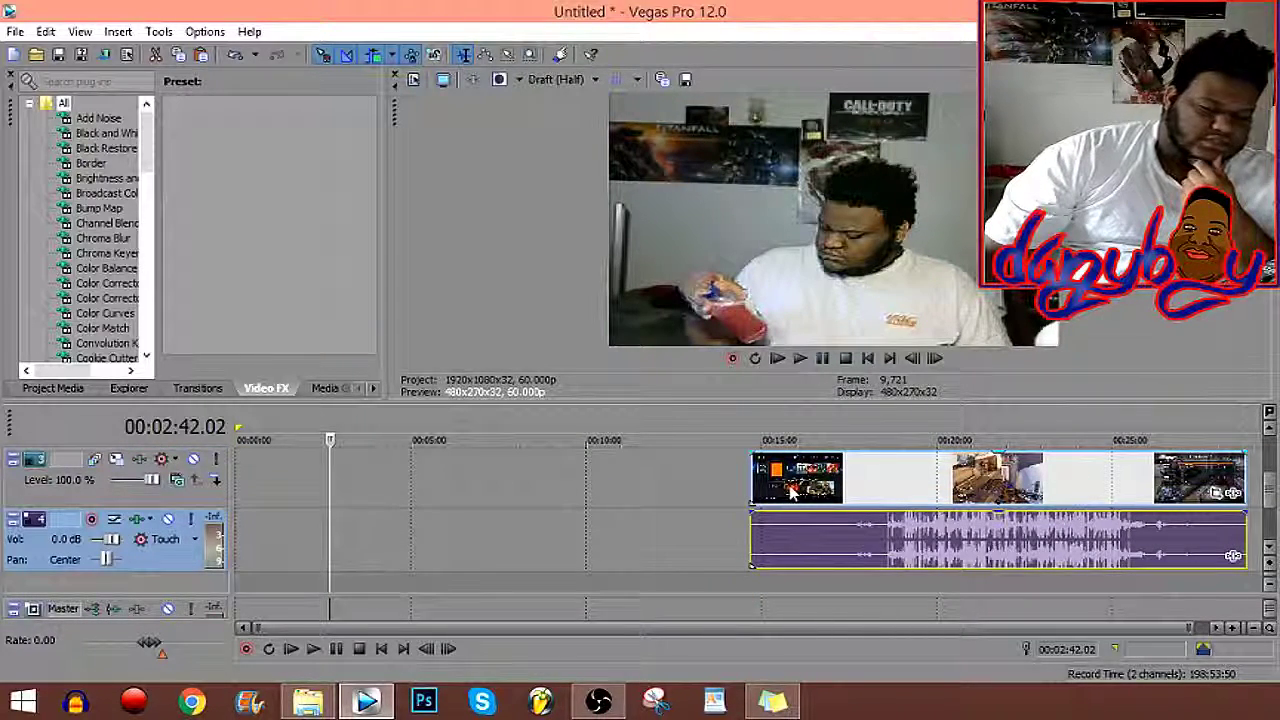
left_click(756, 478)
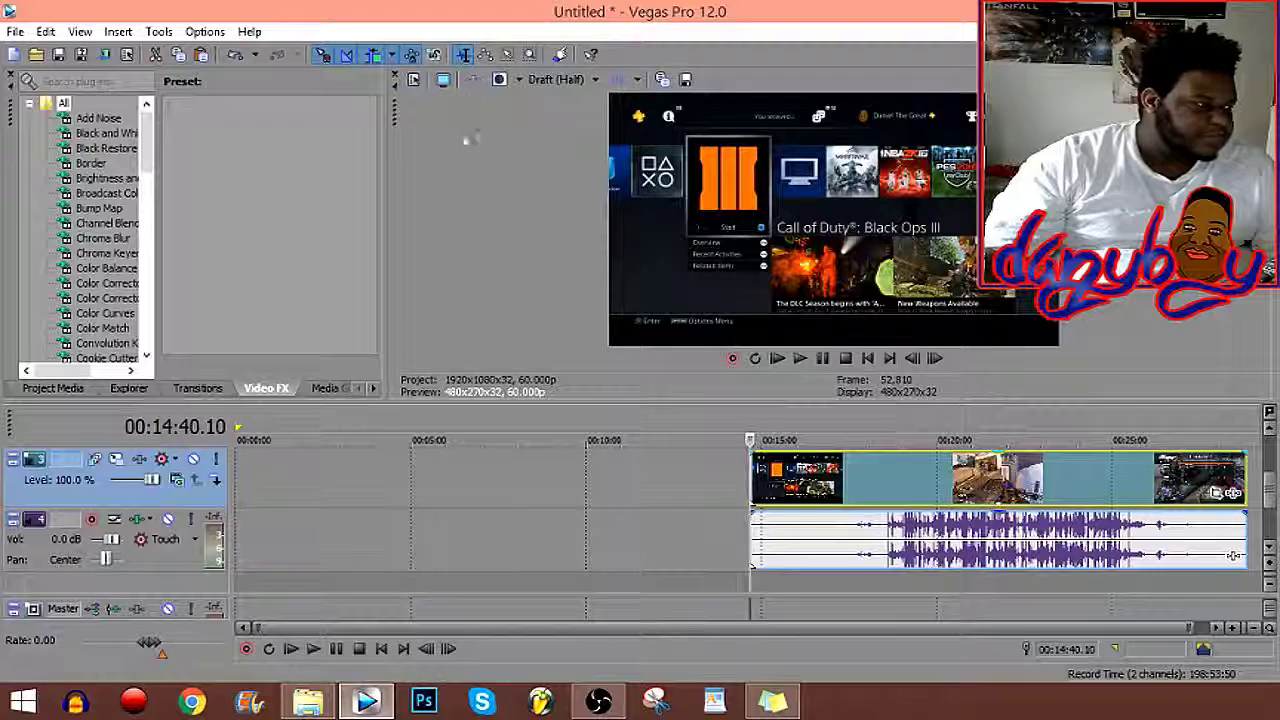
Play back the gameplay footage and adjust the clip's start edge.
left_click(815, 366)
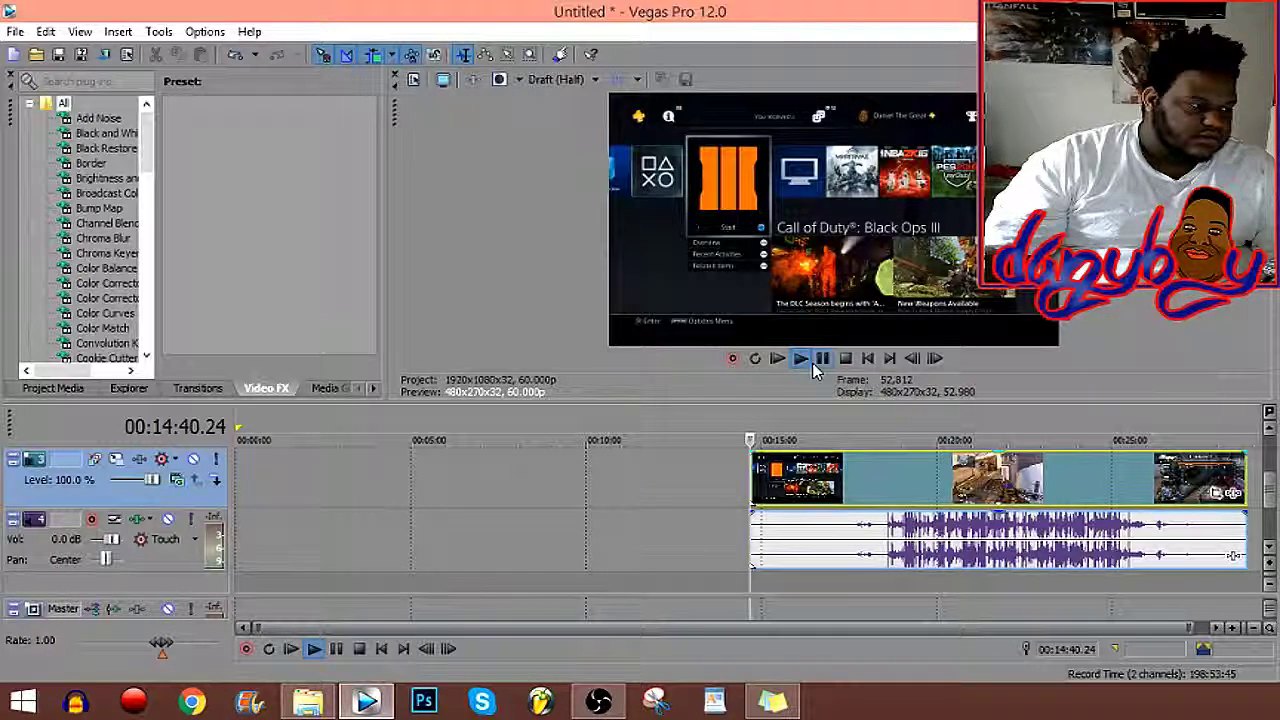
left_click(815, 366)
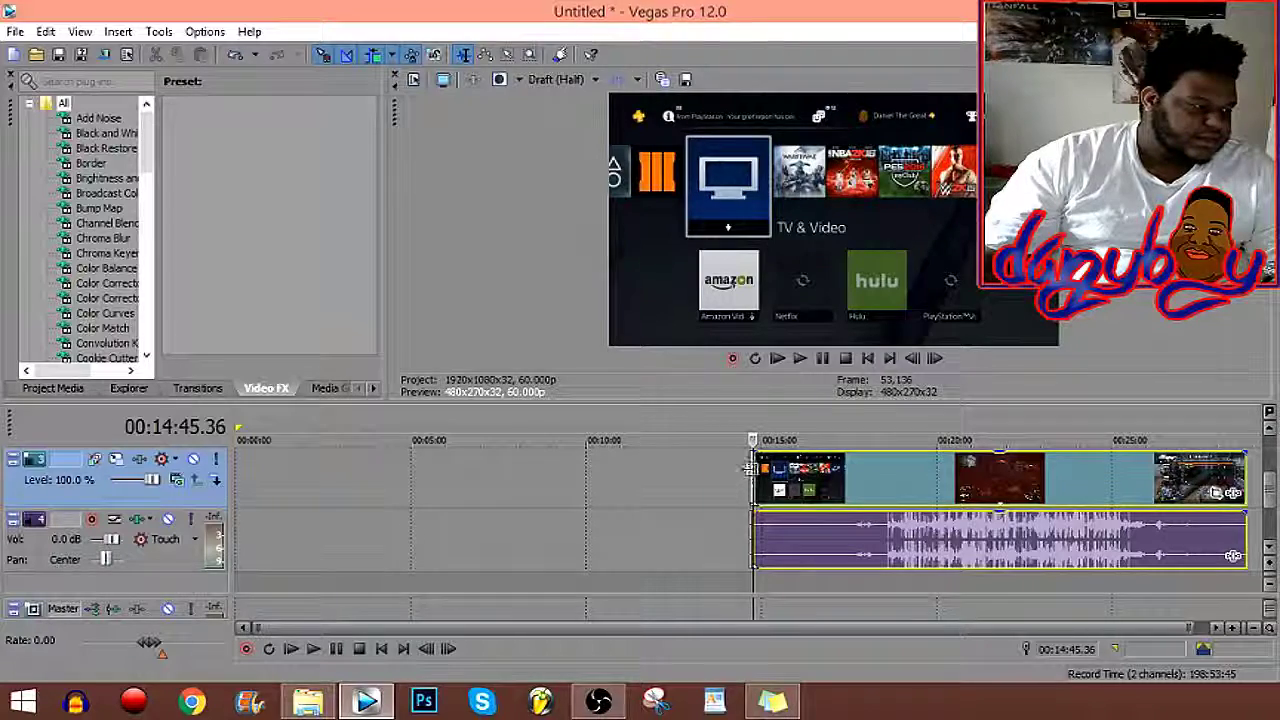
left_click_drag(754, 478, 750, 478)
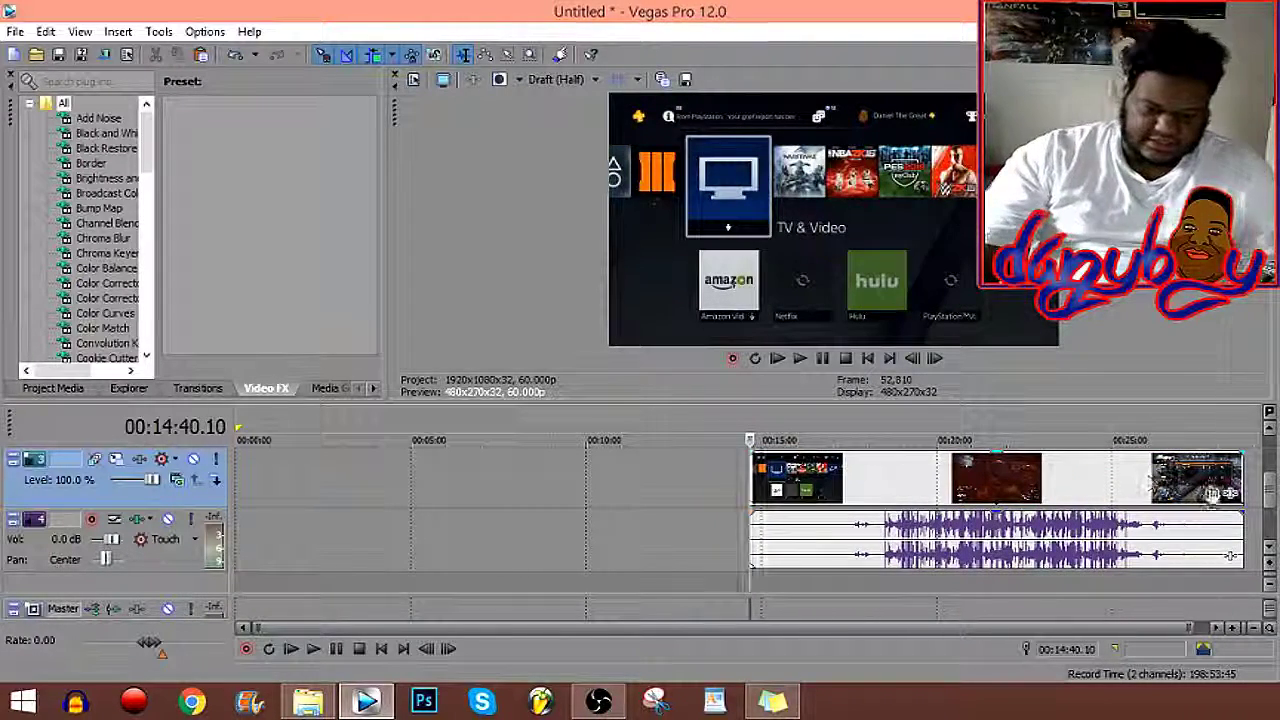
scroll(1268, 497, "up", 2)
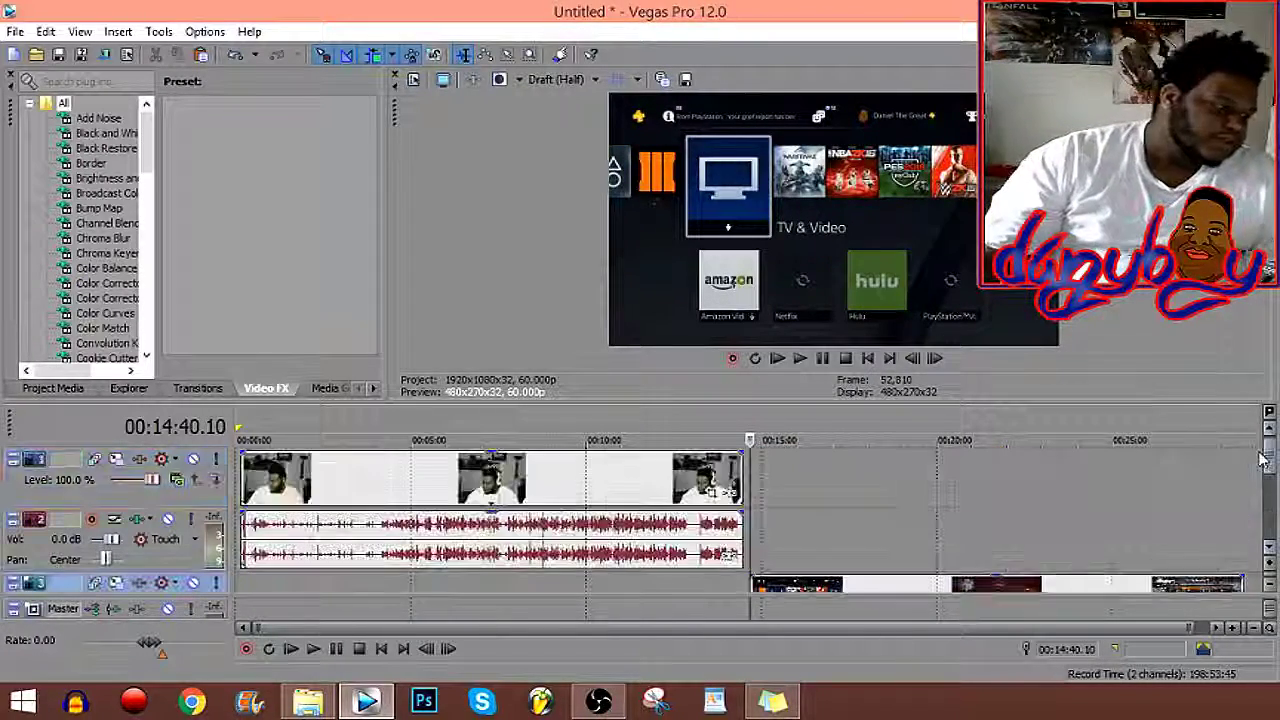
Preview the first webcam clip by playing it back.
left_click(247, 485)
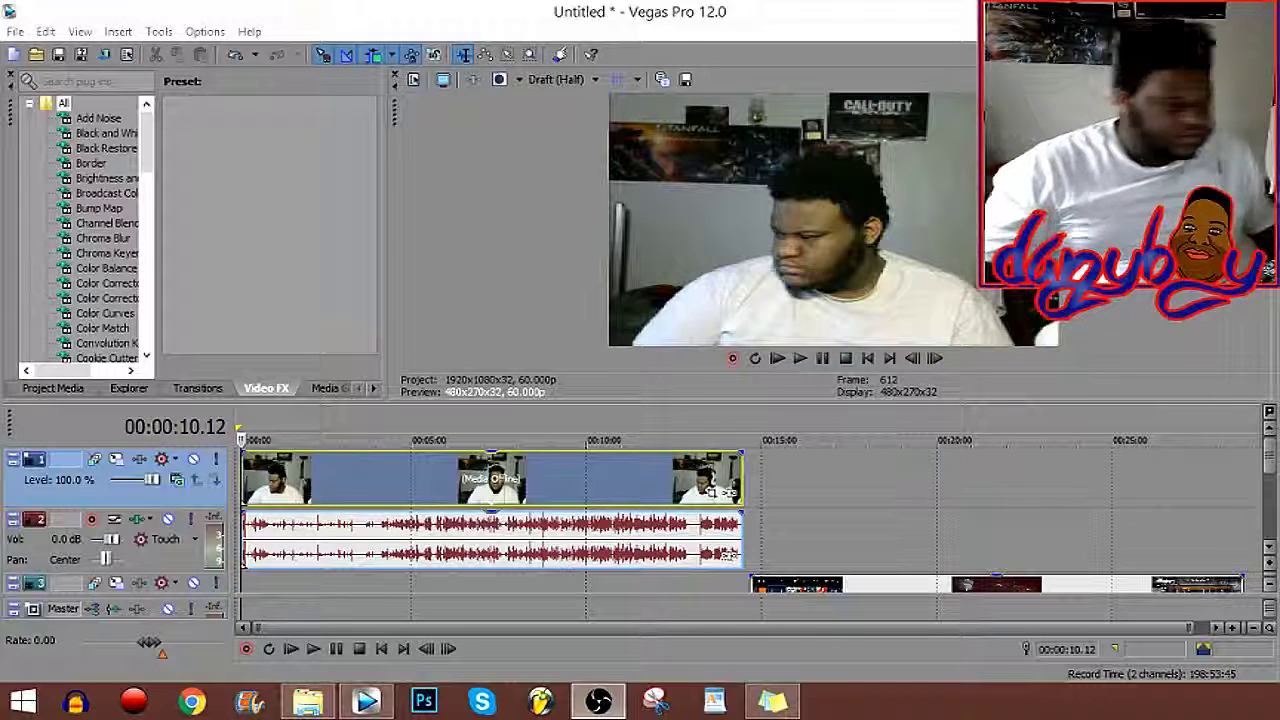
left_click(803, 362)
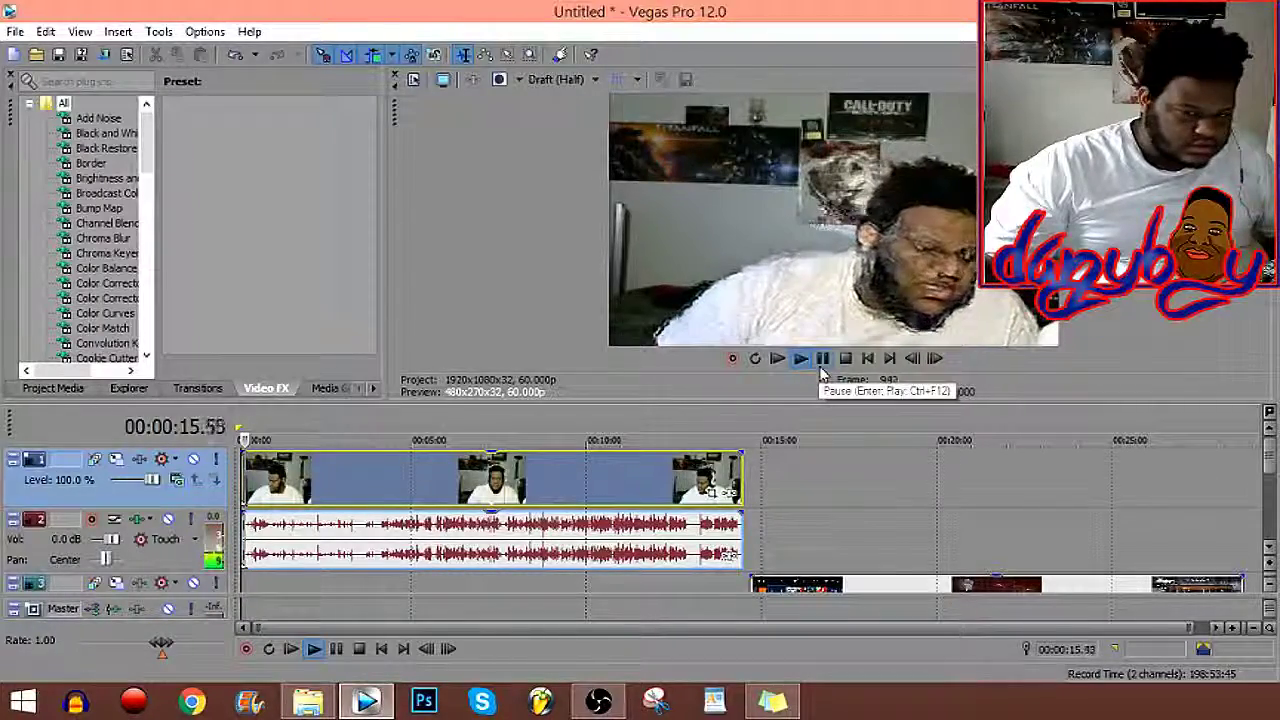
left_click(822, 362)
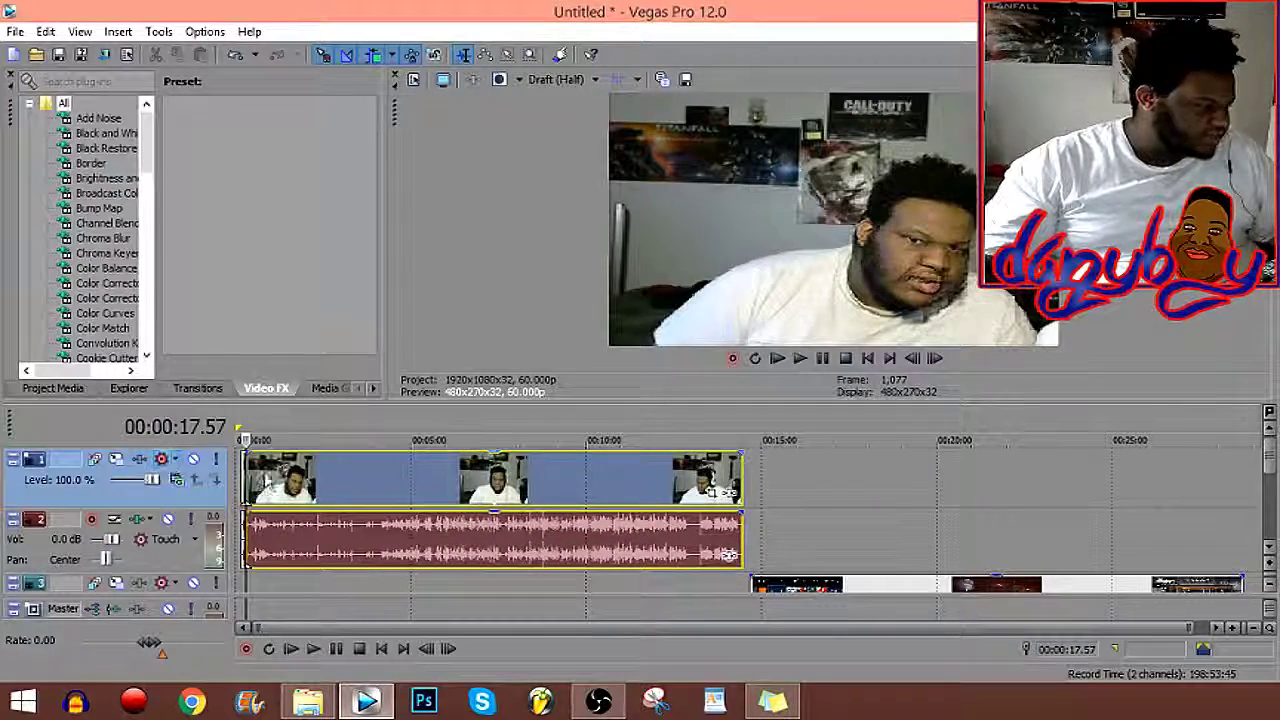
left_click(590, 585)
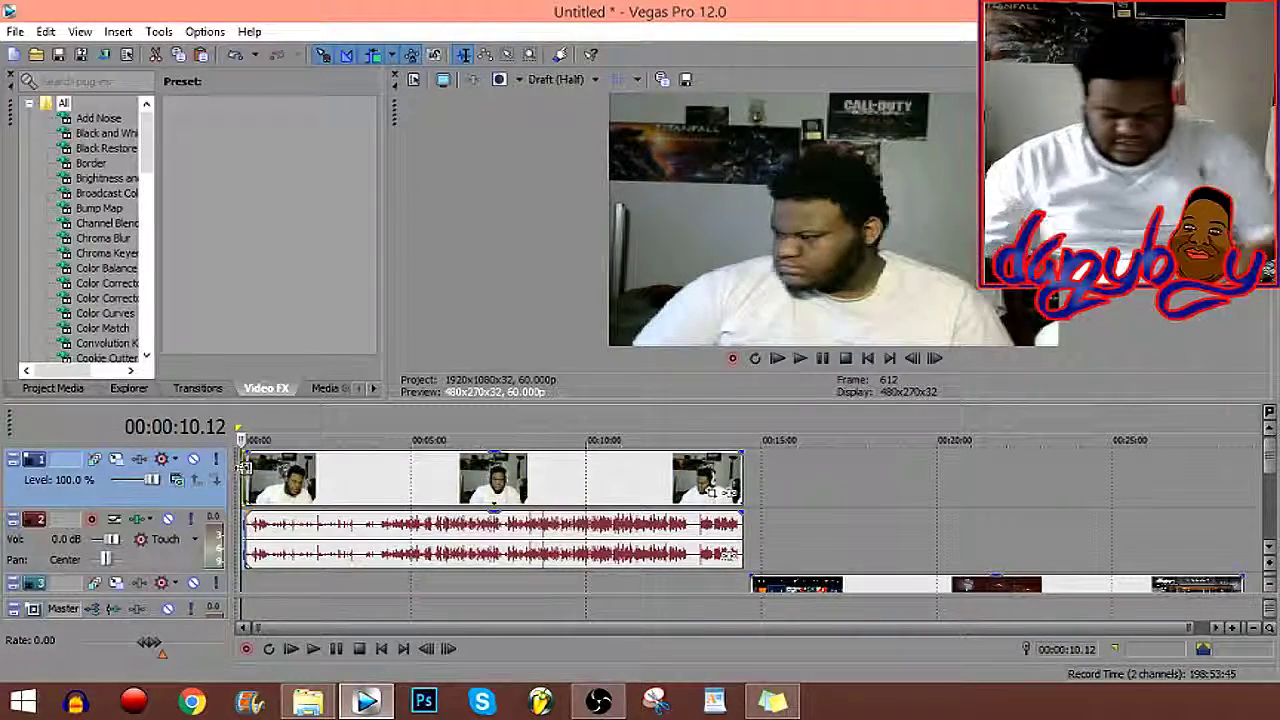
Move the webcam clips and the gameplay clip to start at 00:00:00.00.
left_click_drag(341, 485, 335, 485)
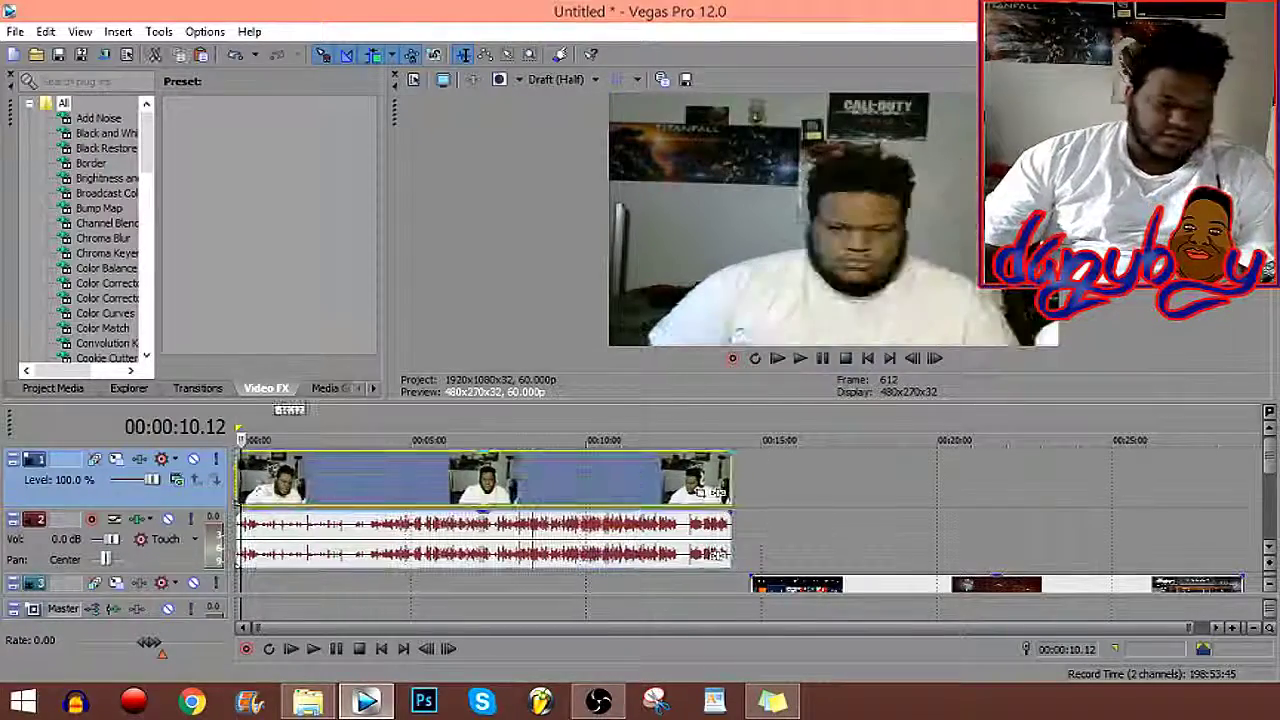
key("ctrl+Home")
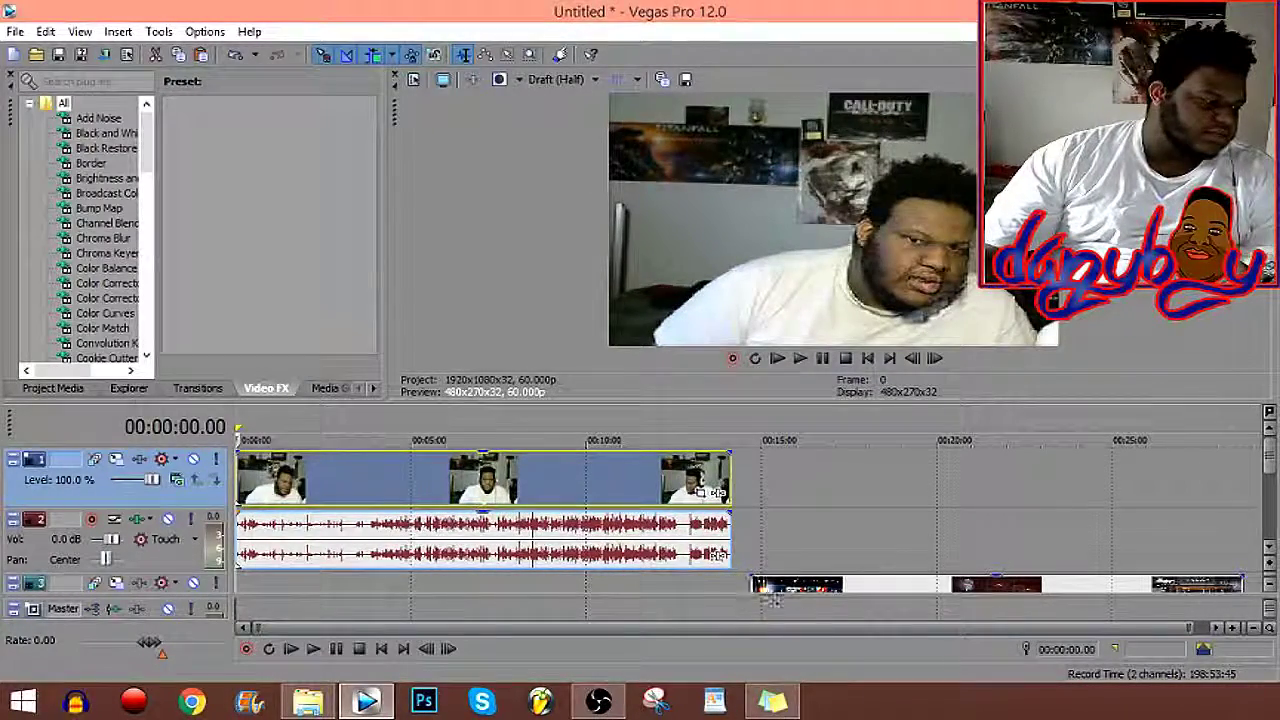
left_click_drag(832, 590, 250, 582)
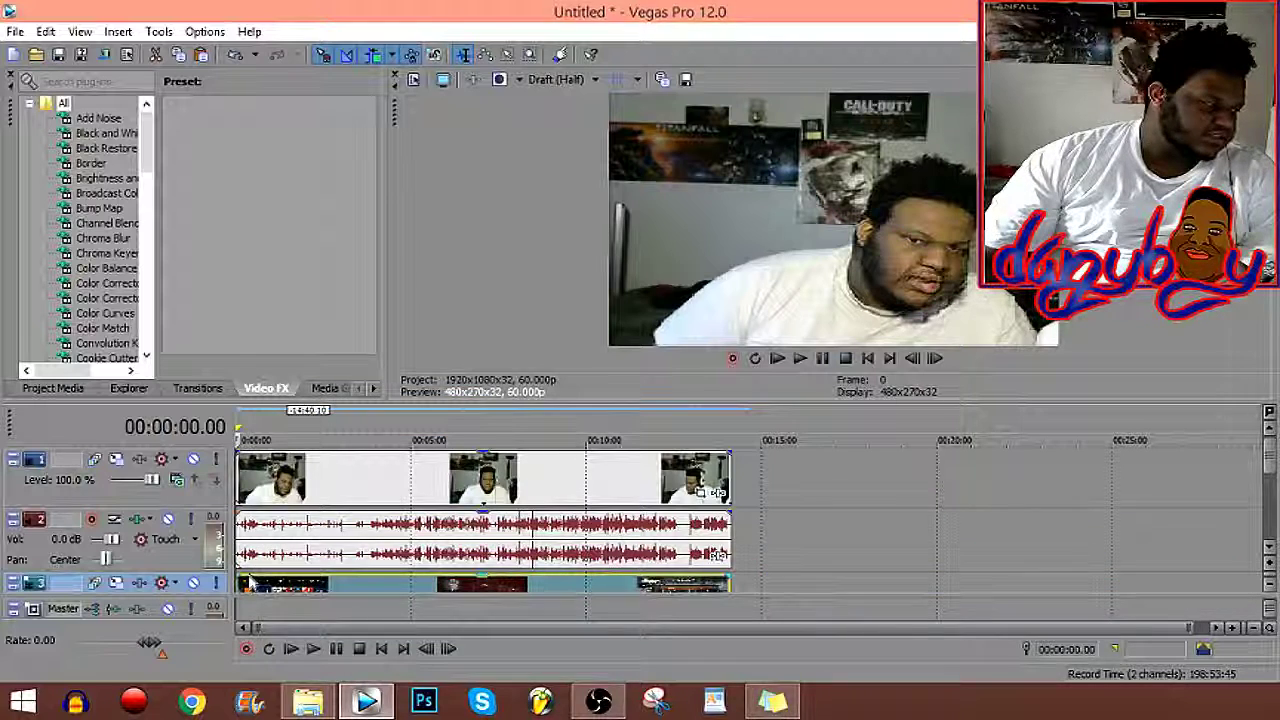
left_click(240, 490)
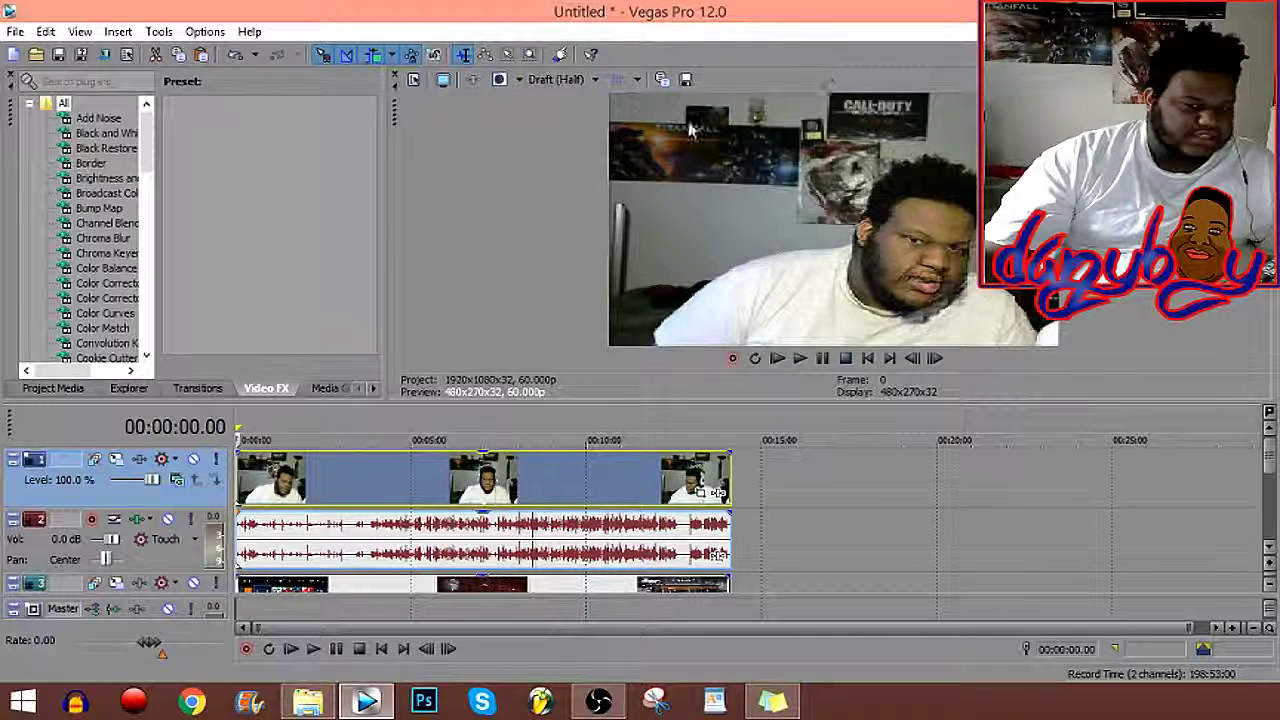
Resize the webcam track's motion frame to 1,673.92 × 1,238.58 at X −123.04, Y −79.29.
left_click(117, 459)
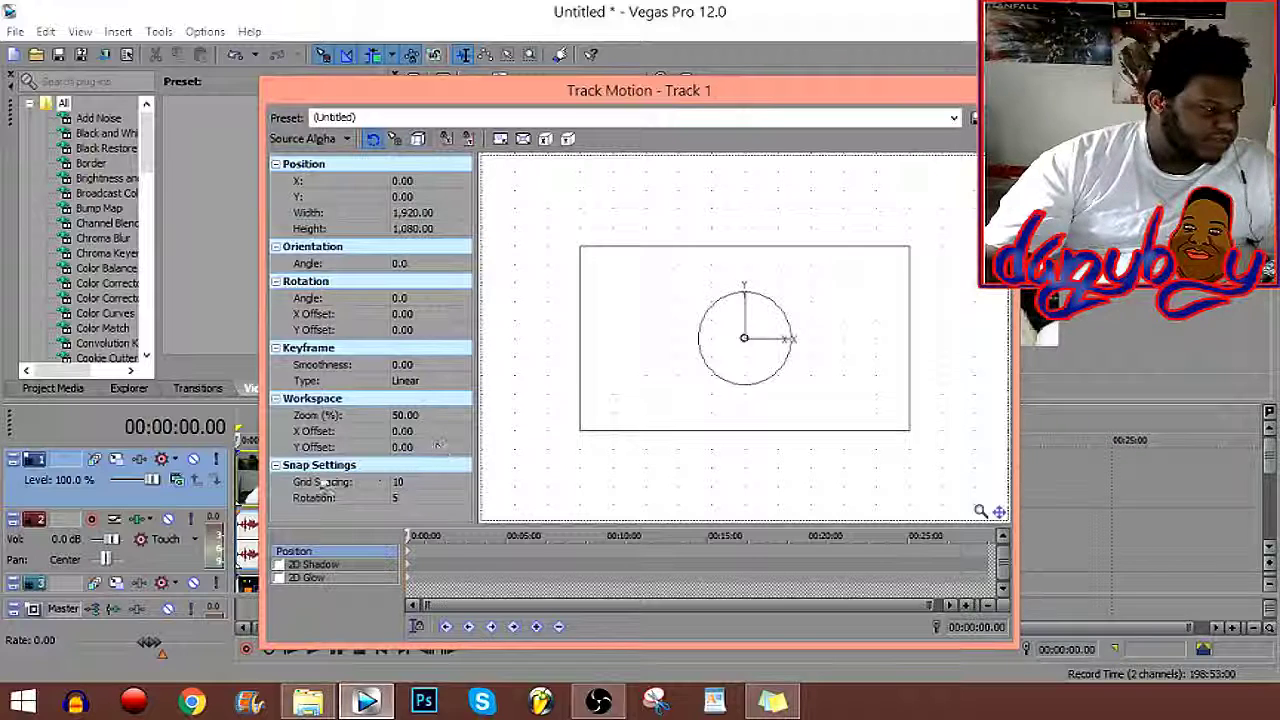
left_click(995, 90)
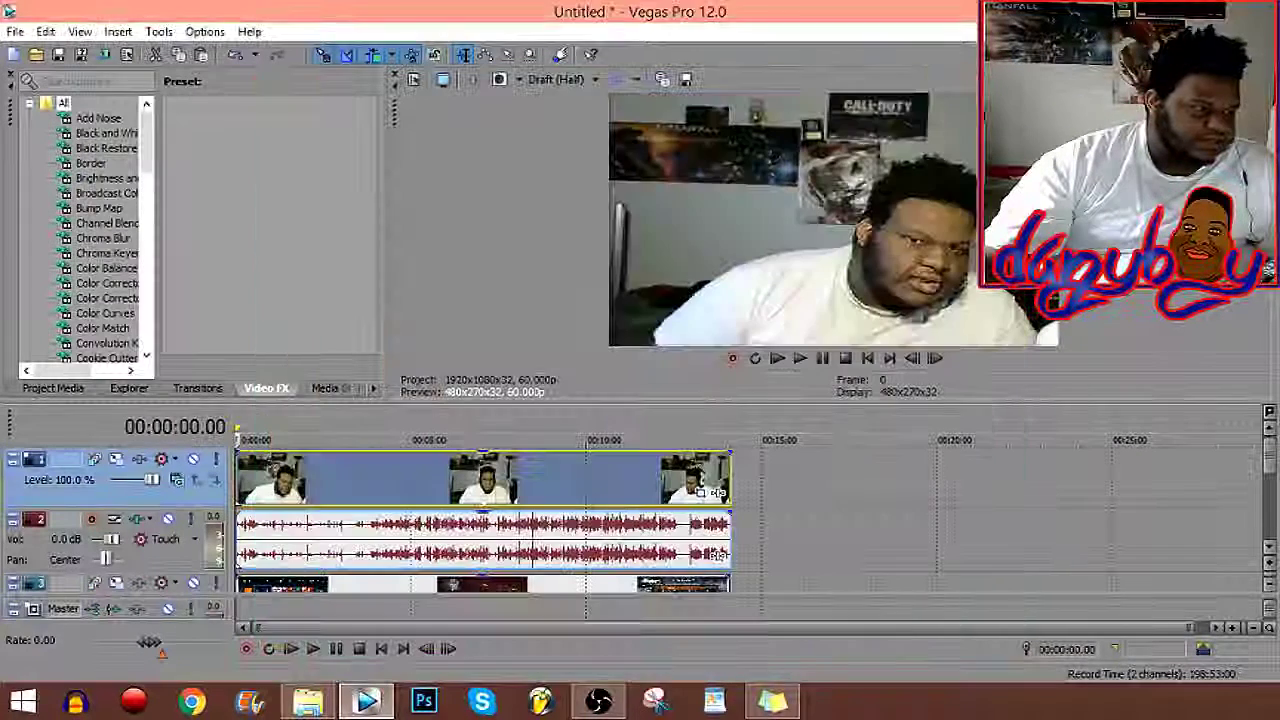
left_click(116, 459)
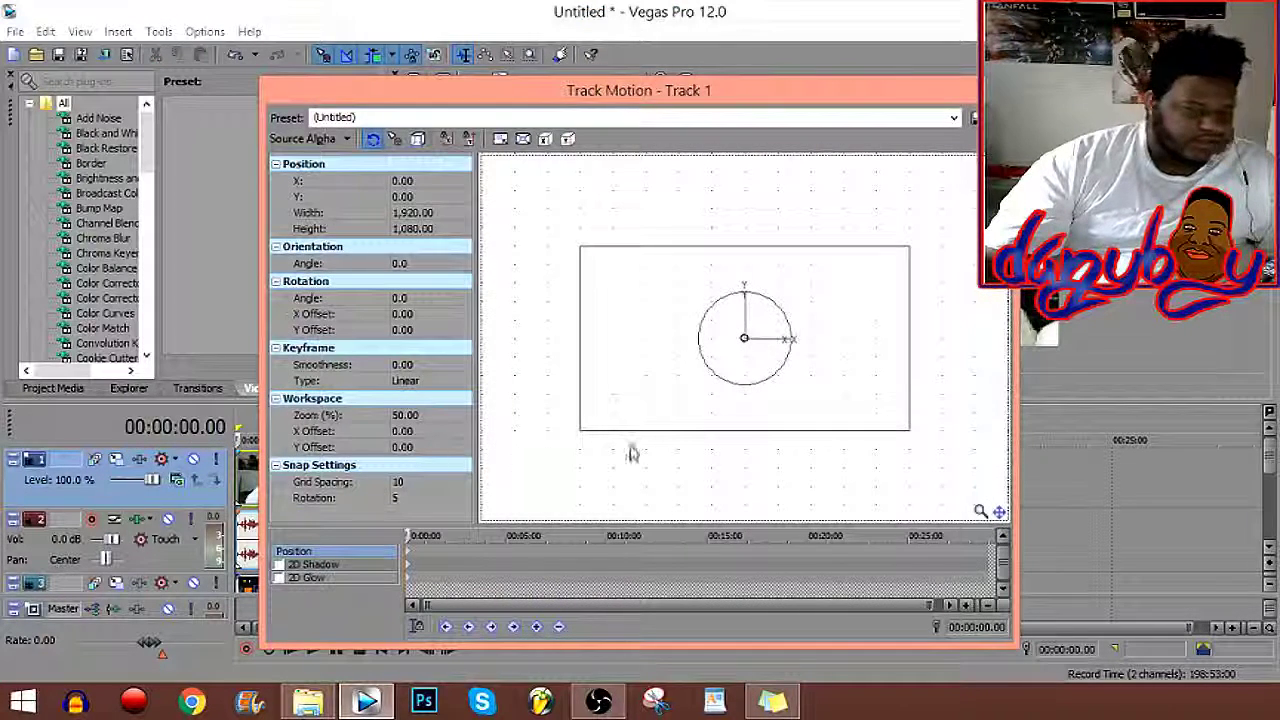
left_click_drag(909, 432, 960, 443)
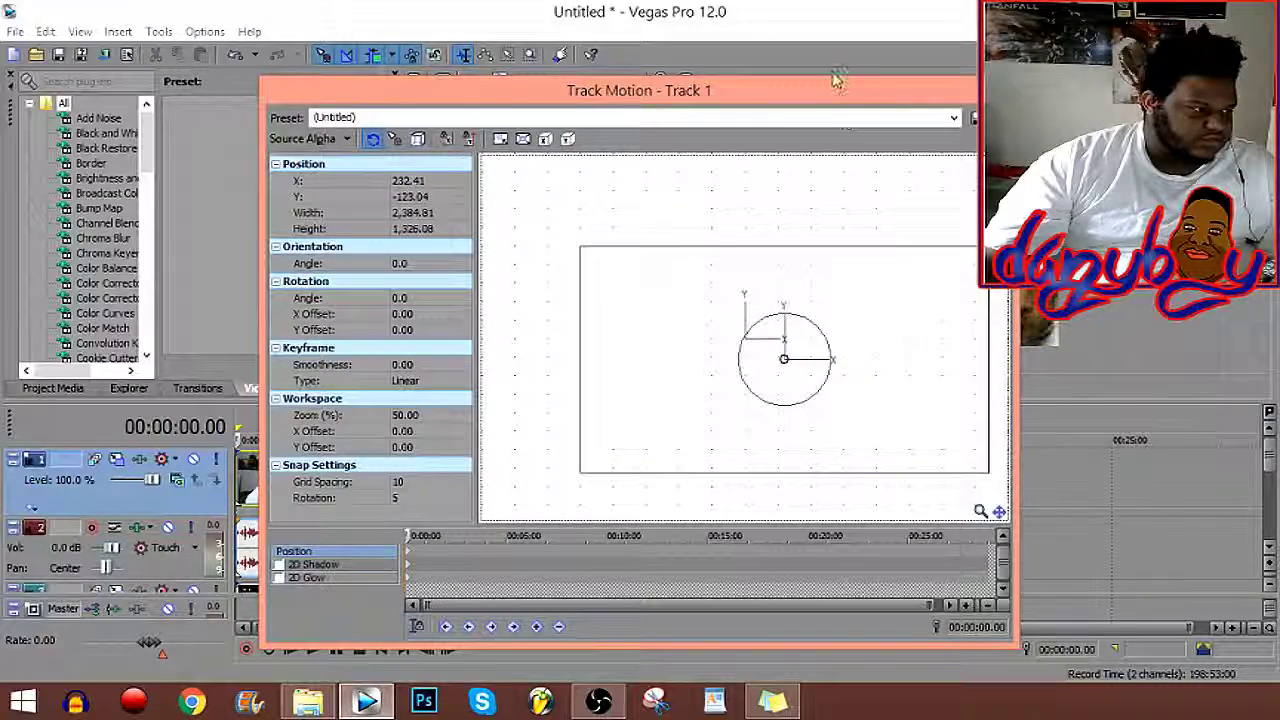
left_click_drag(815, 95, 457, 72)
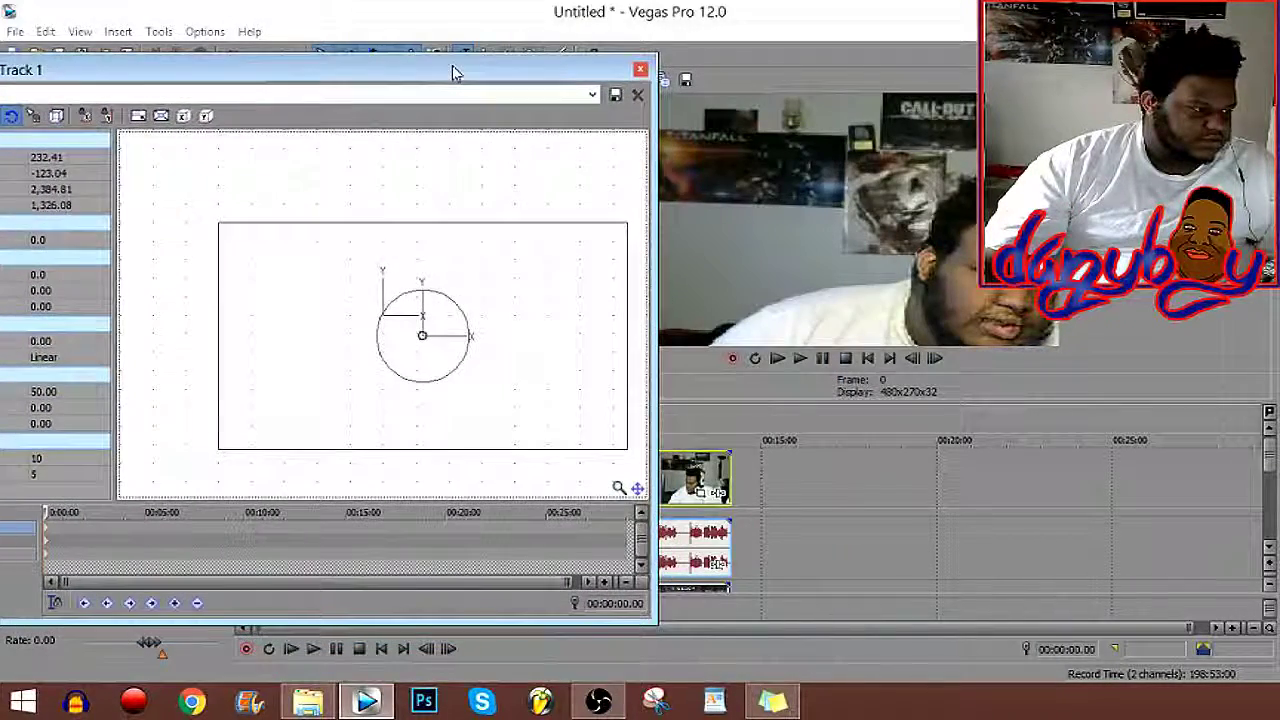
left_click_drag(629, 449, 506, 435)
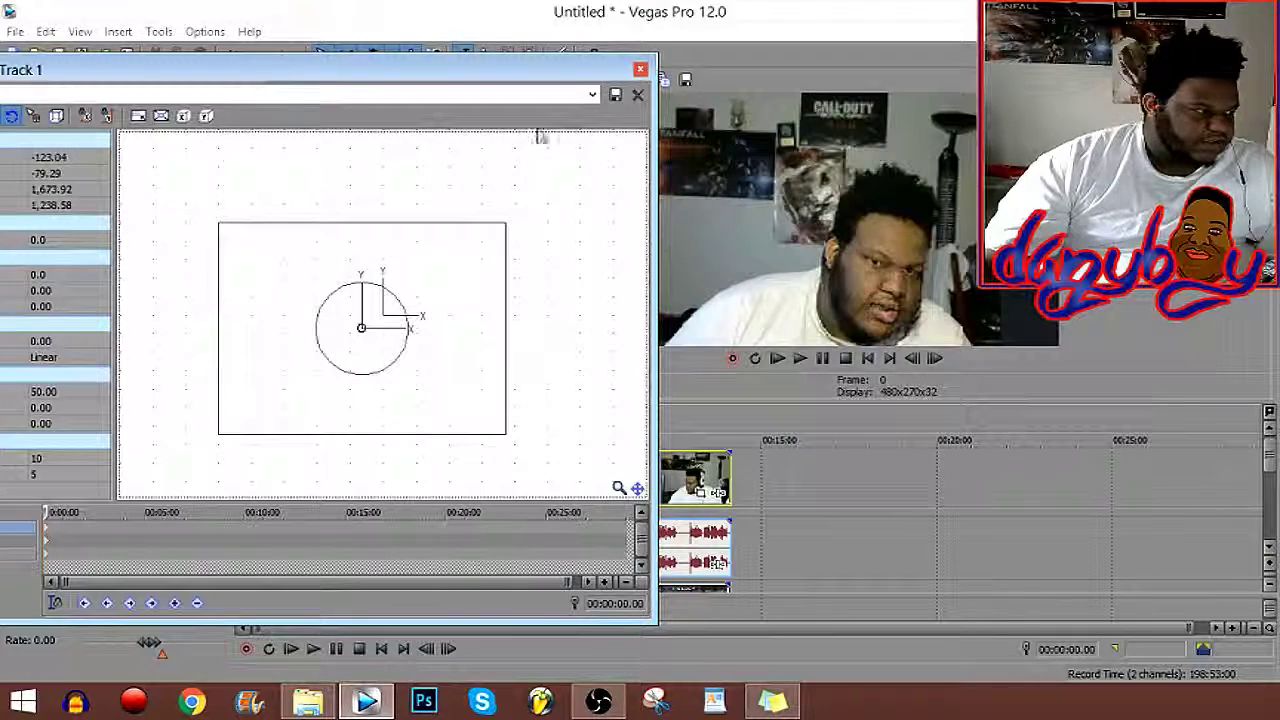
Browse the motion presets, then dock and float the Track Motion window again.
left_click(592, 94)
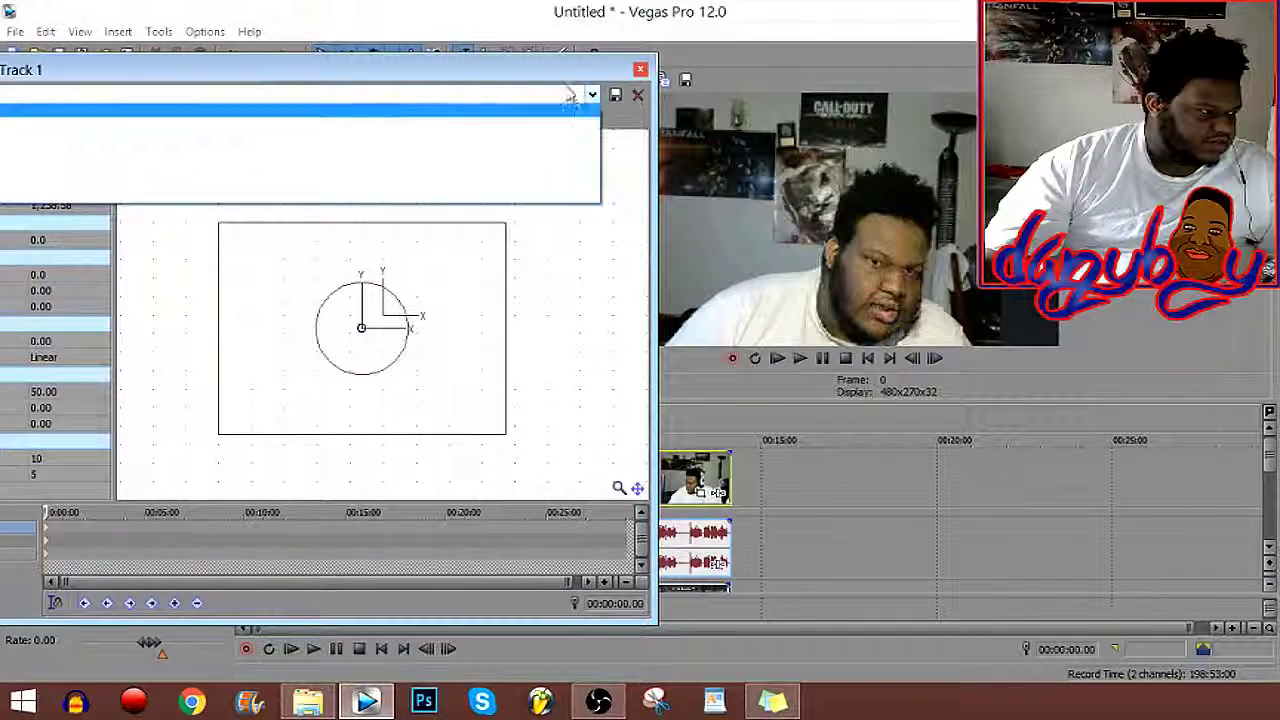
left_click(565, 70)
left_click_drag(565, 70, 278, 117)
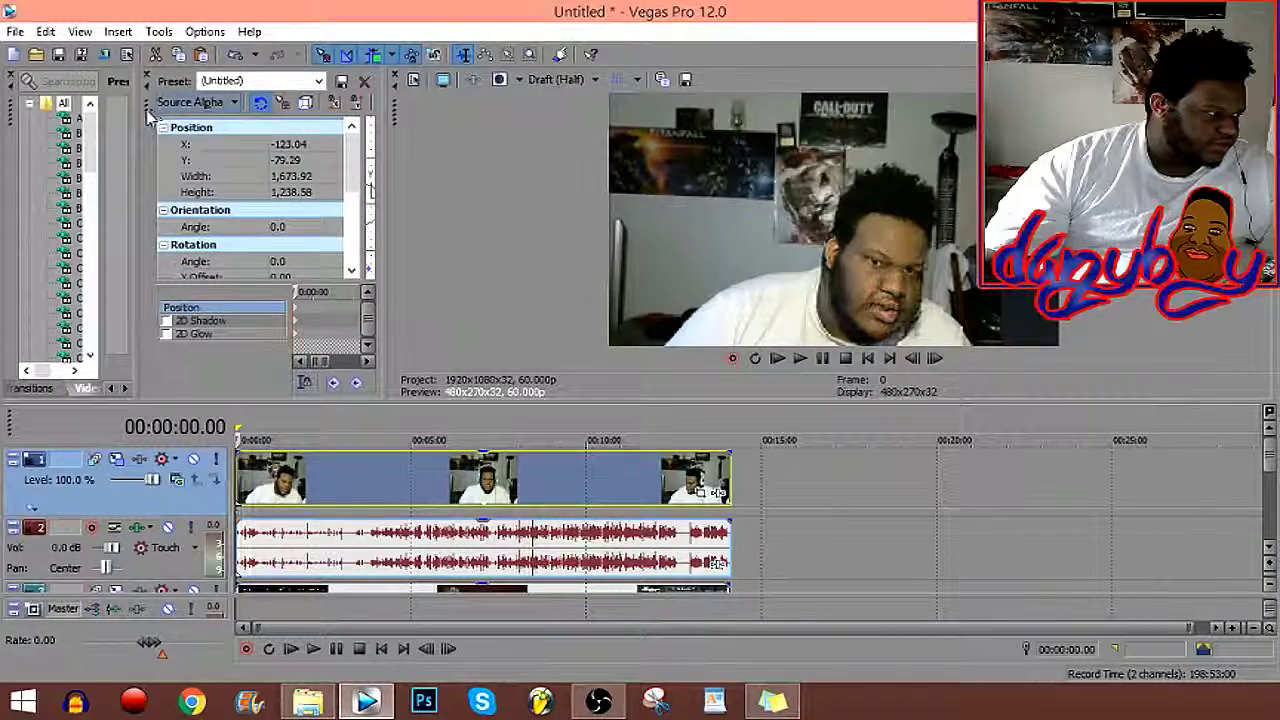
left_click_drag(148, 120, 533, 200)
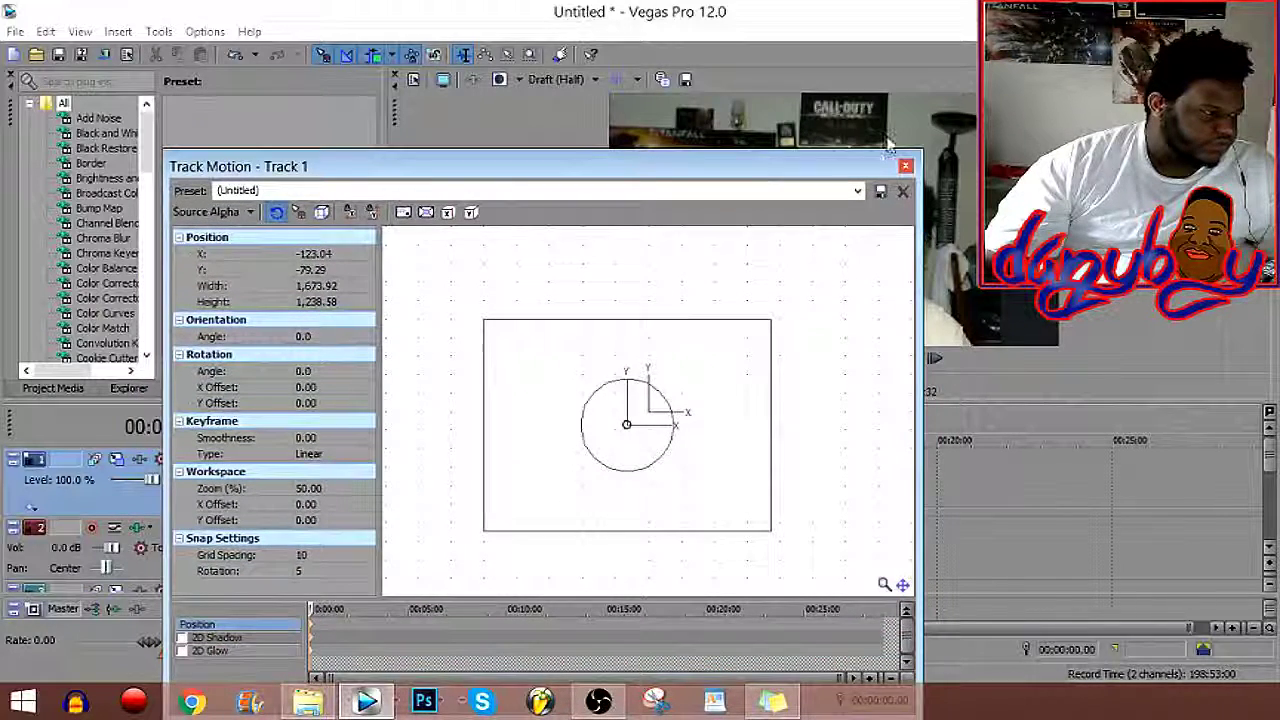
Apply the saved overlay motion preset to the webcam track.
left_click(857, 190)
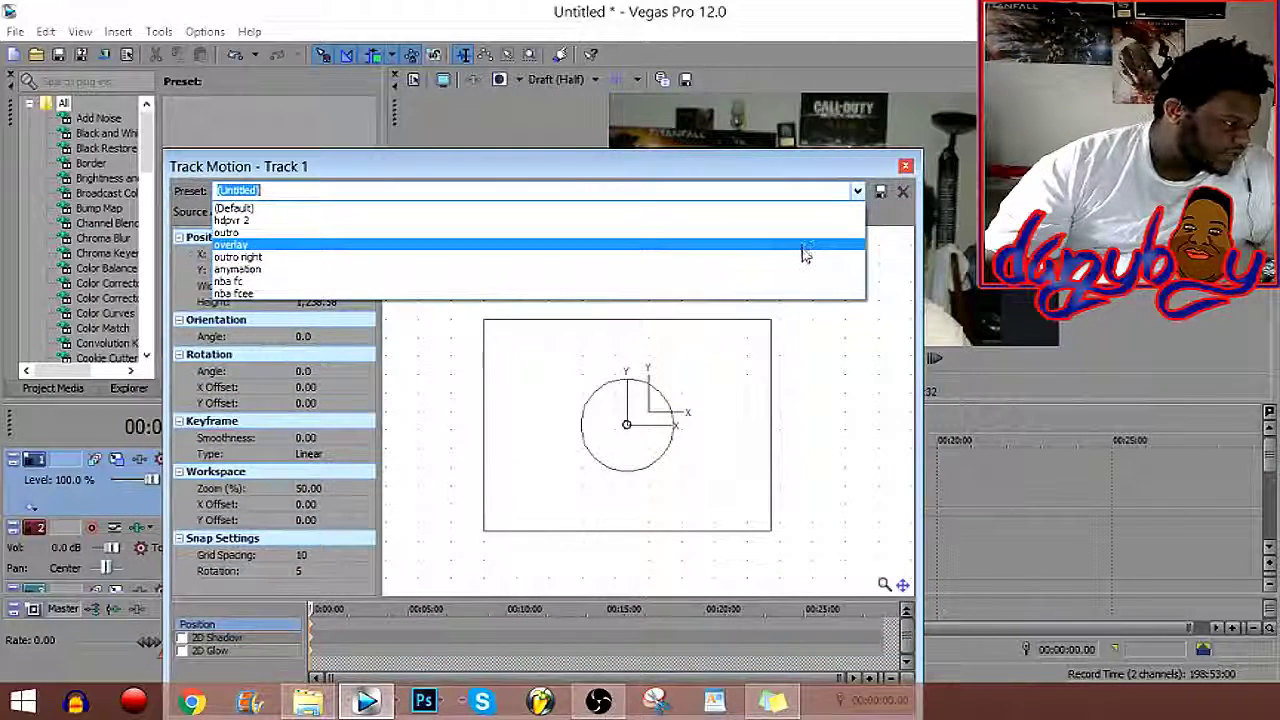
left_click(800, 257)
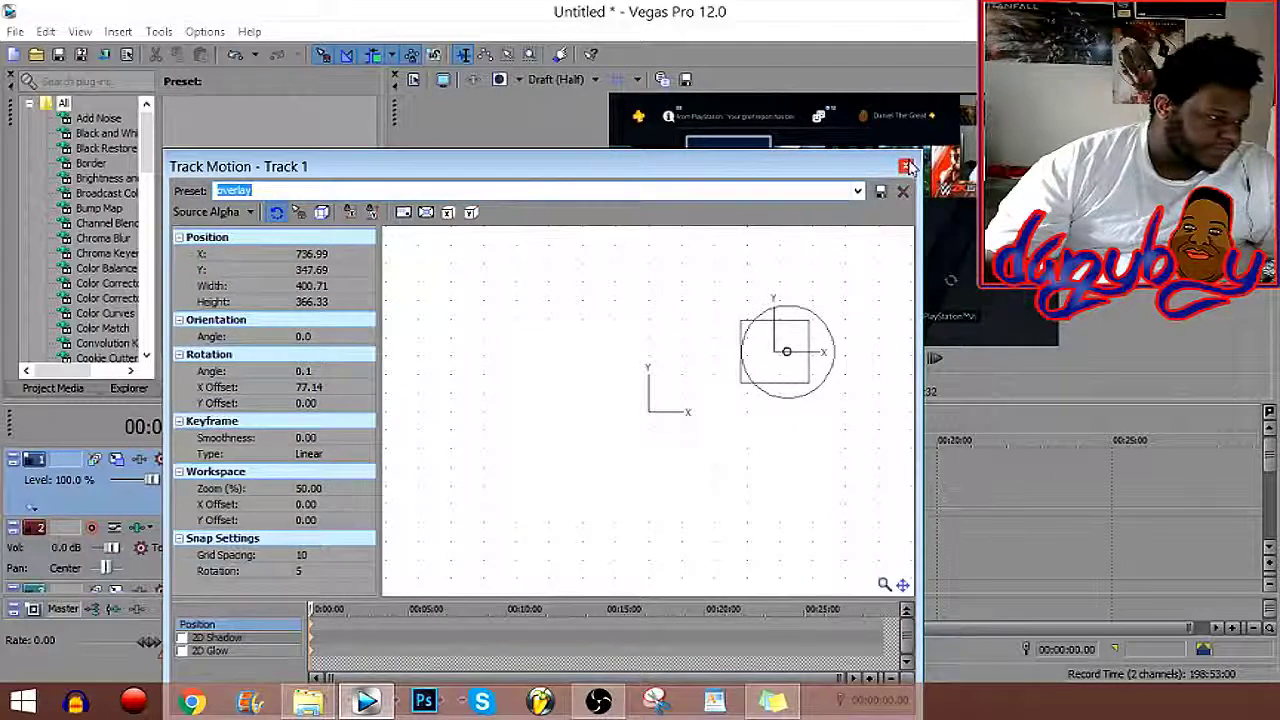
left_click(905, 165)
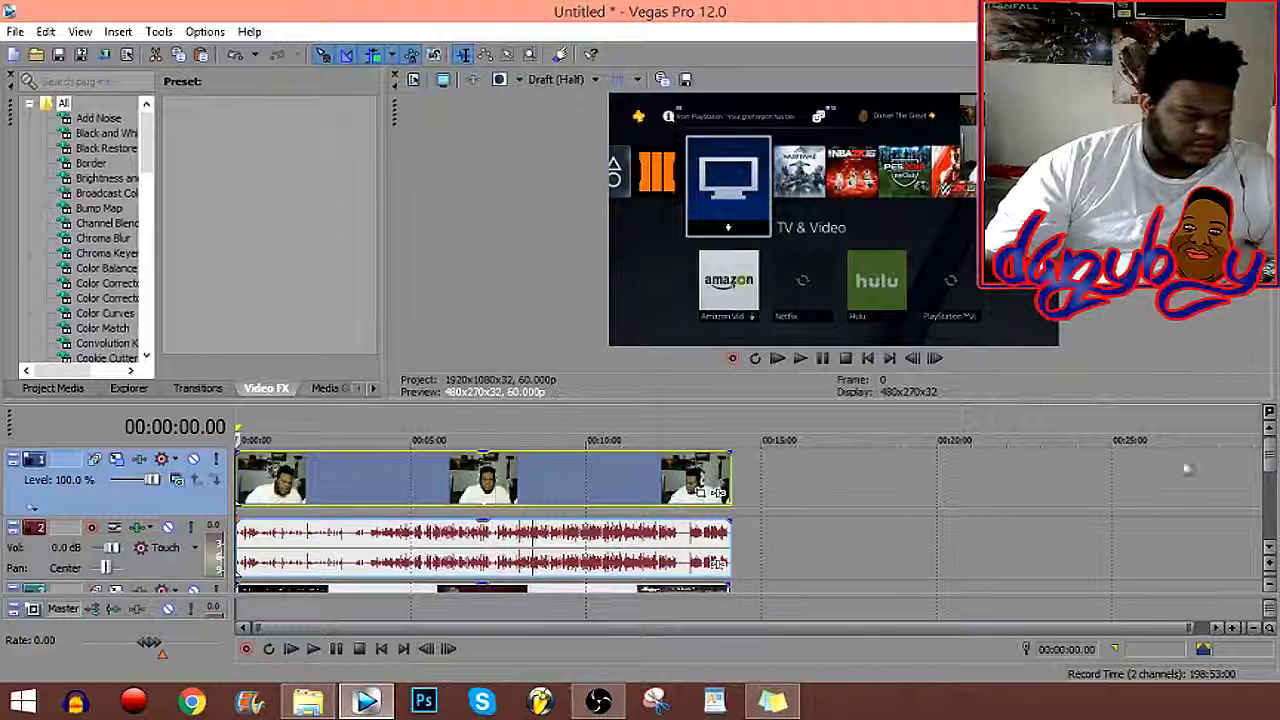
Return to the project start and insert a new video track at the top.
left_click(1273, 475)
right_click(1148, 468)
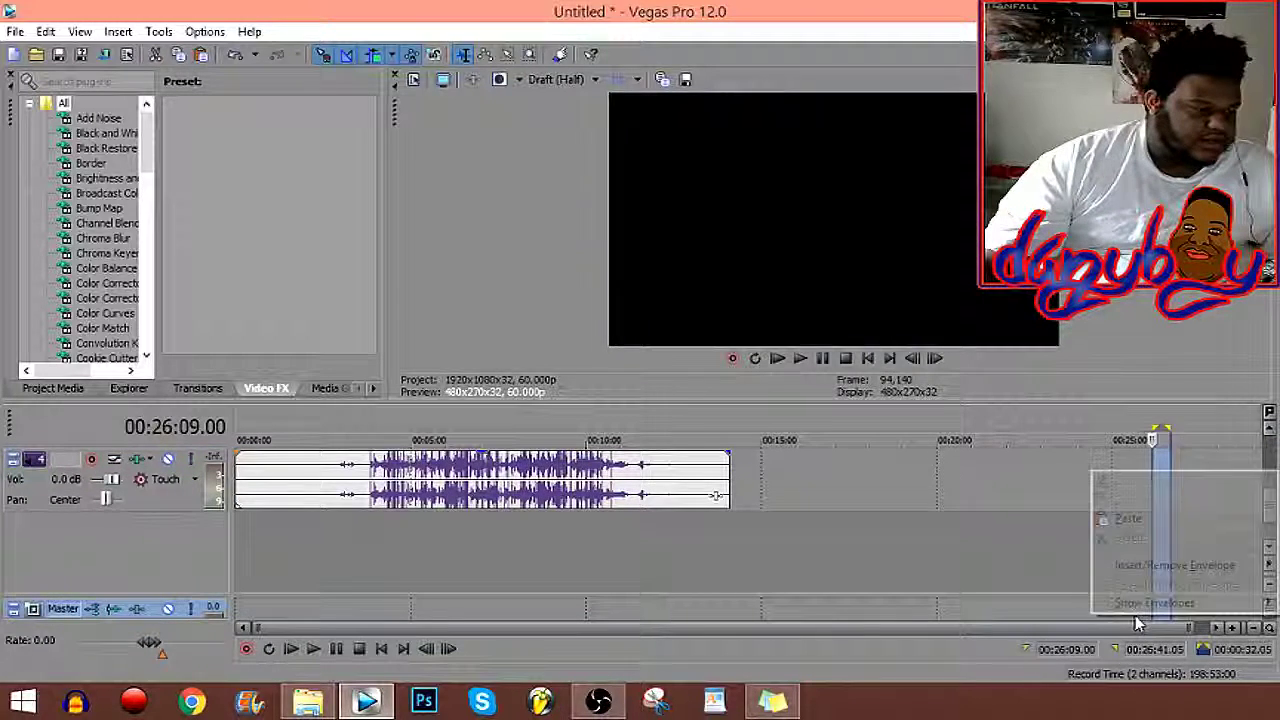
left_click(972, 585)
left_click(867, 358)
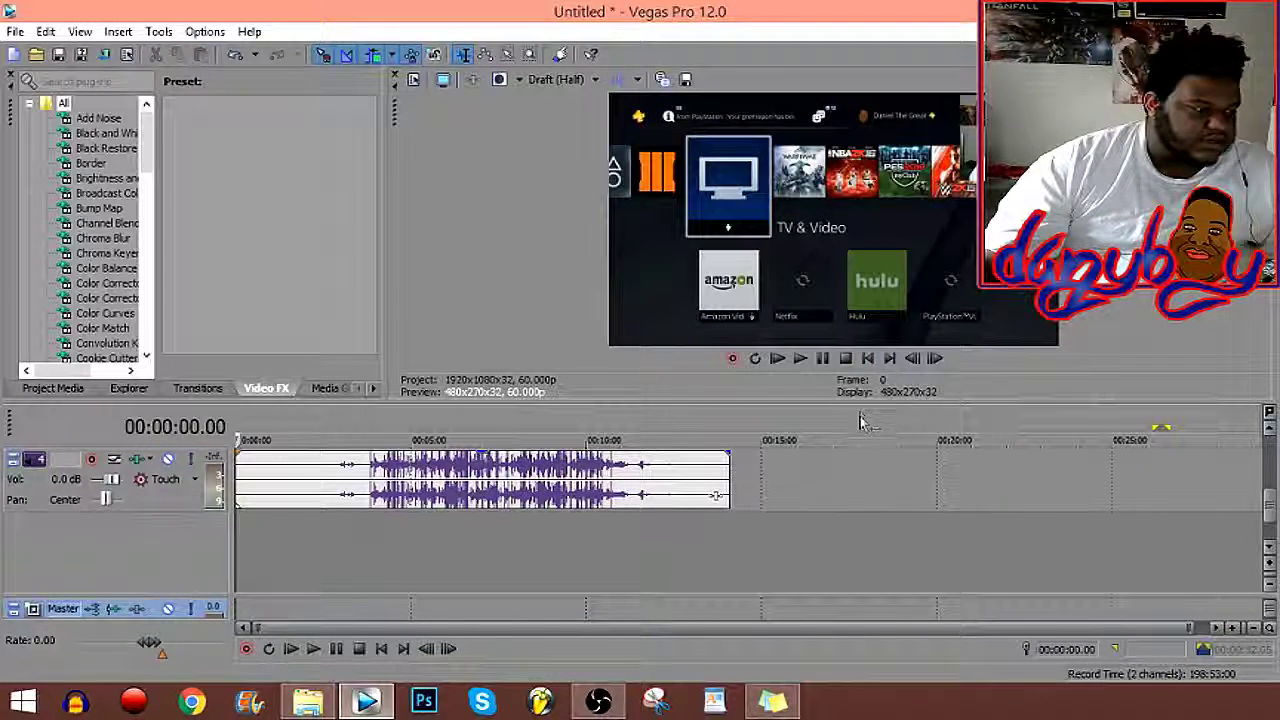
right_click(820, 547)
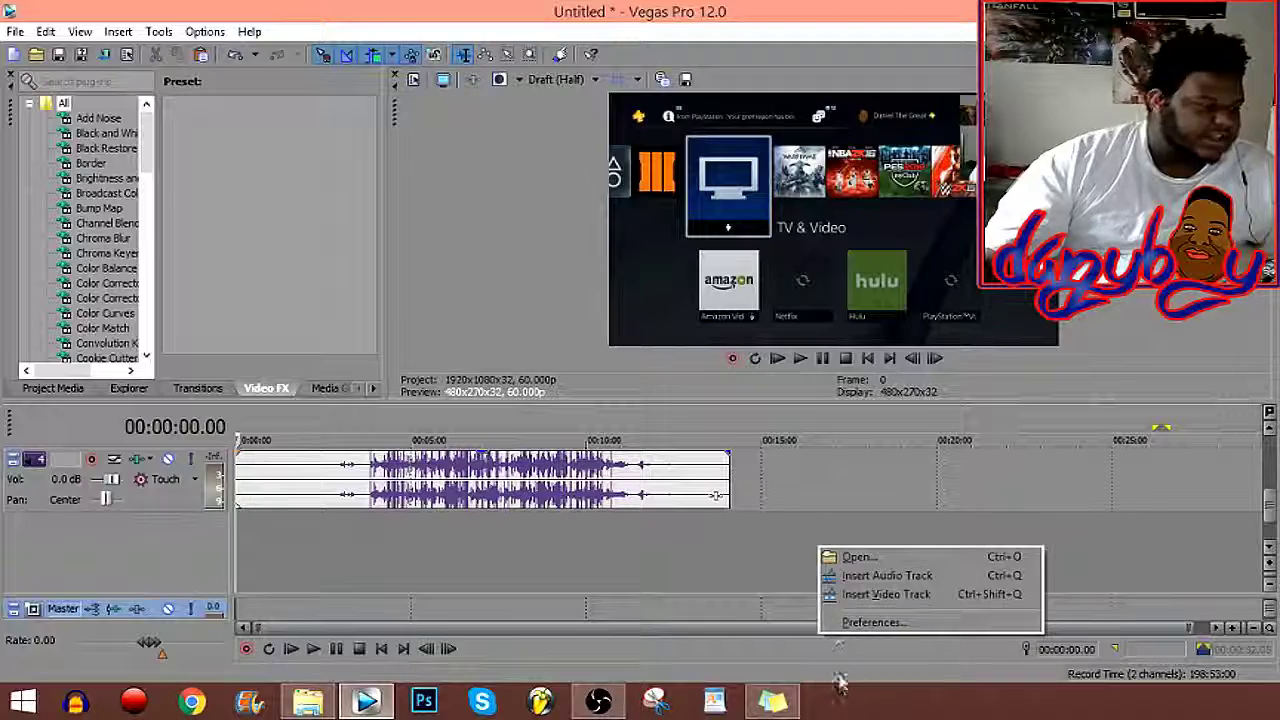
left_click(880, 594)
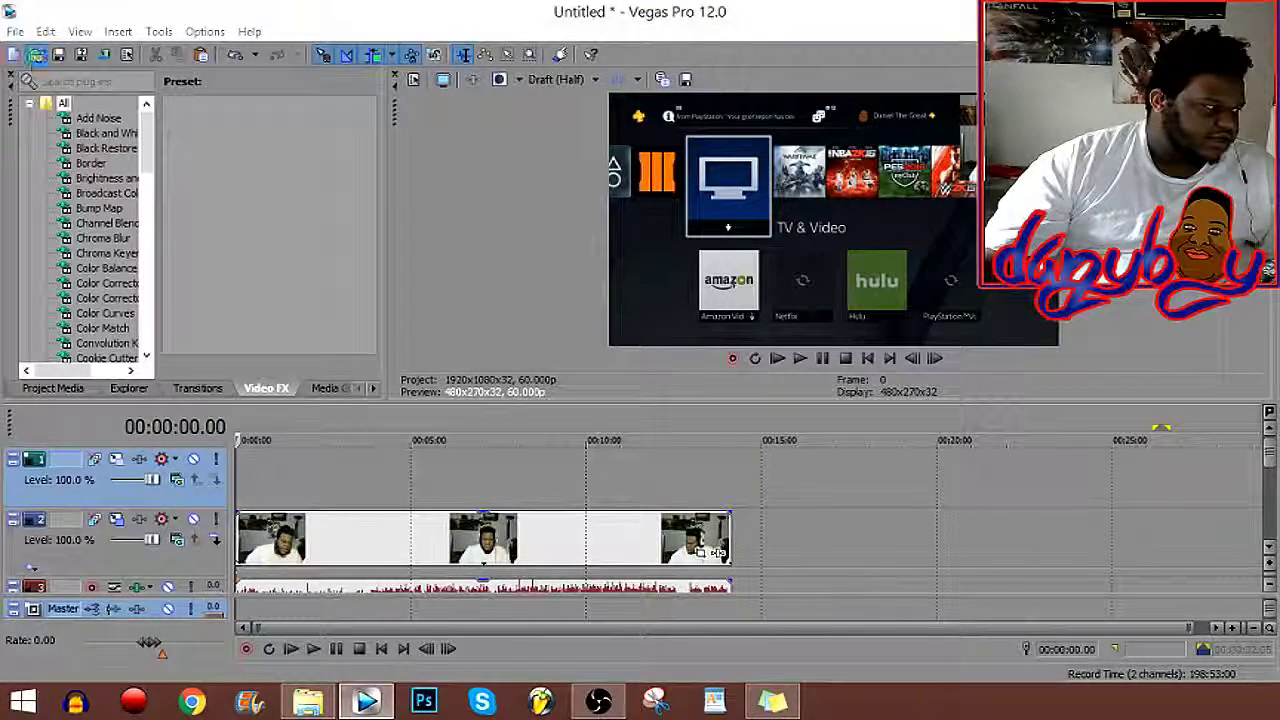
Import new.png from the video > Overlay > overlay folder with Ctrl+O.
key("ctrl+o")
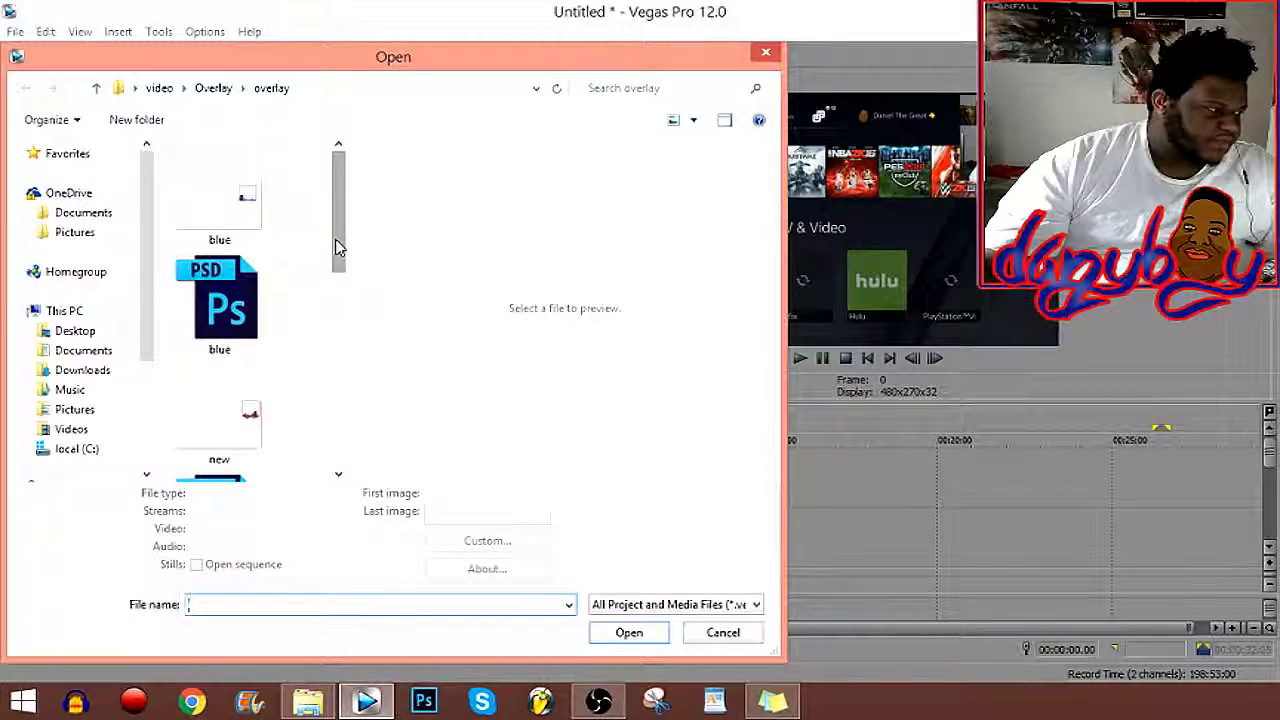
left_click_drag(338, 248, 342, 294)
left_click(251, 281)
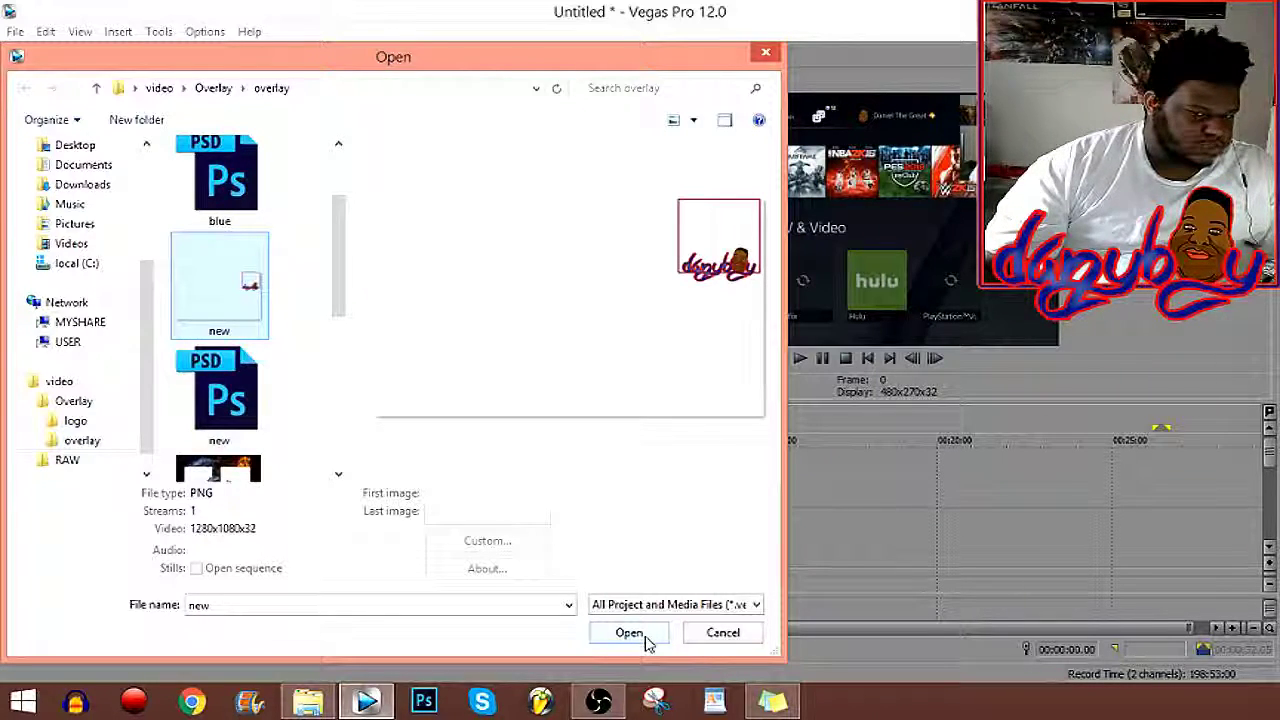
left_click(646, 640)
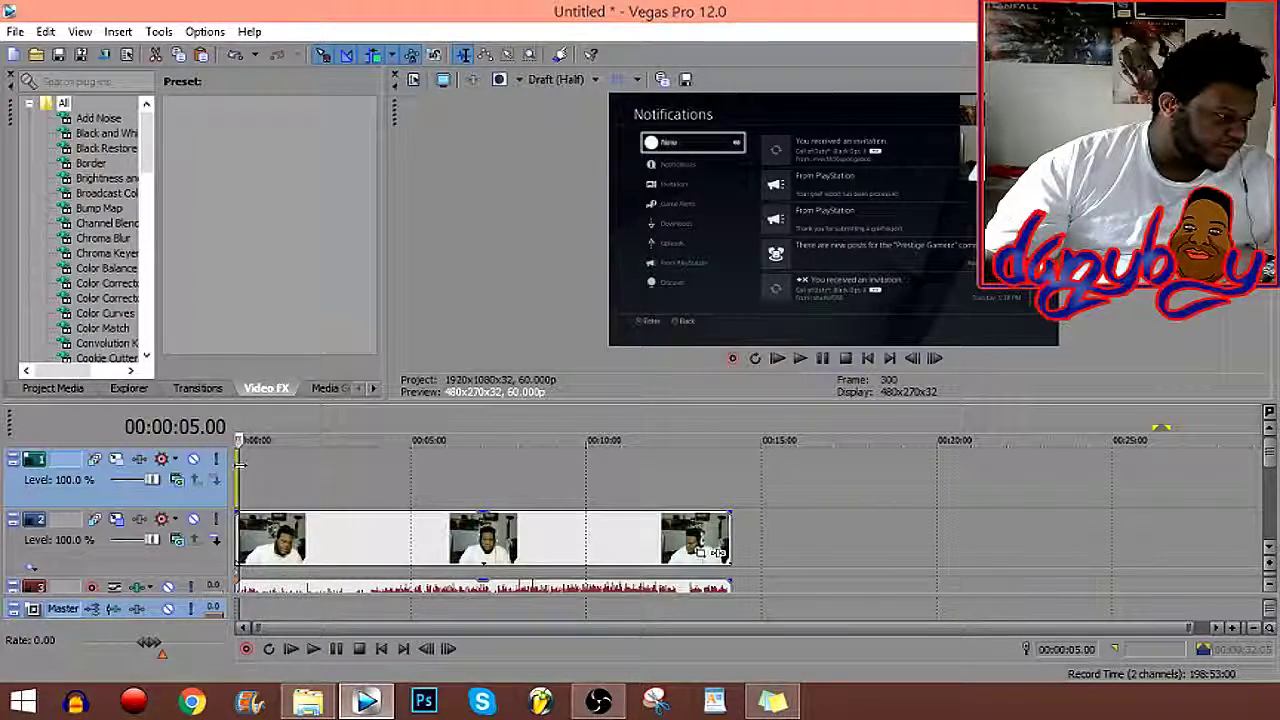
Stretch the logo event so its end lines up with the facecam clip's end.
left_click(255, 462)
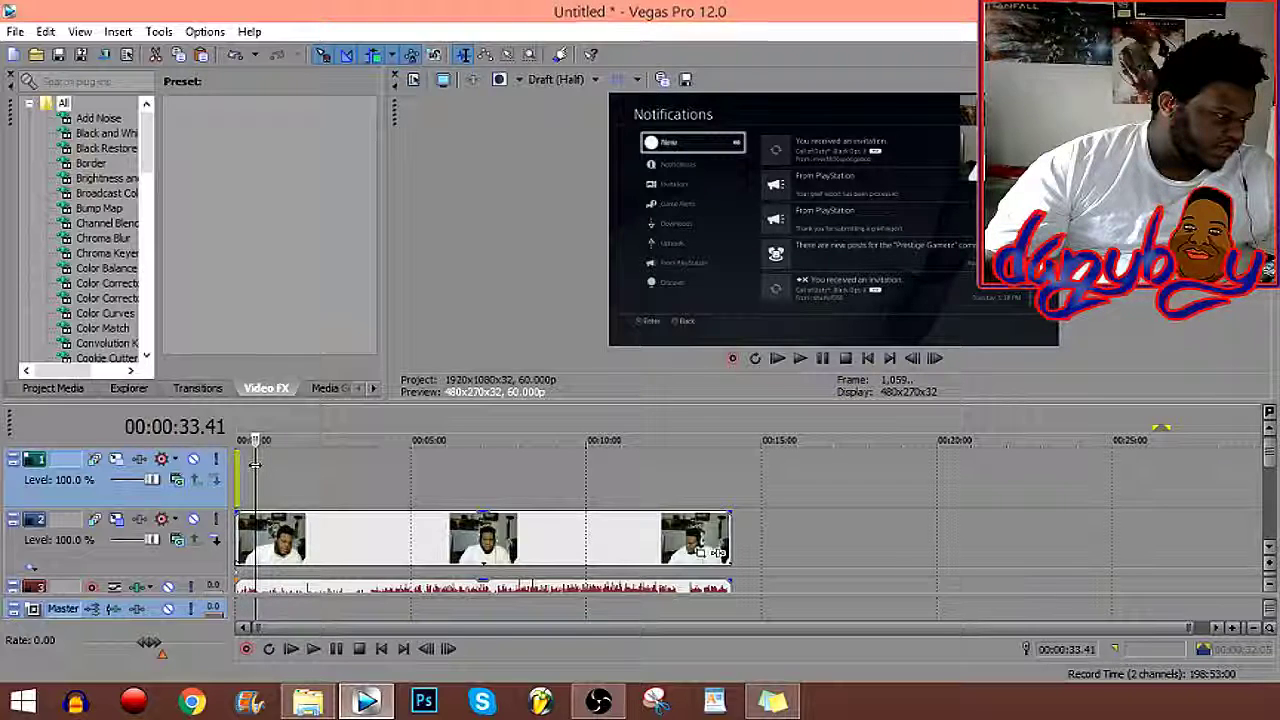
left_click(335, 462)
key("ctrl+z")
left_click_drag(523, 470, 730, 452)
left_click(829, 470)
left_click(601, 480)
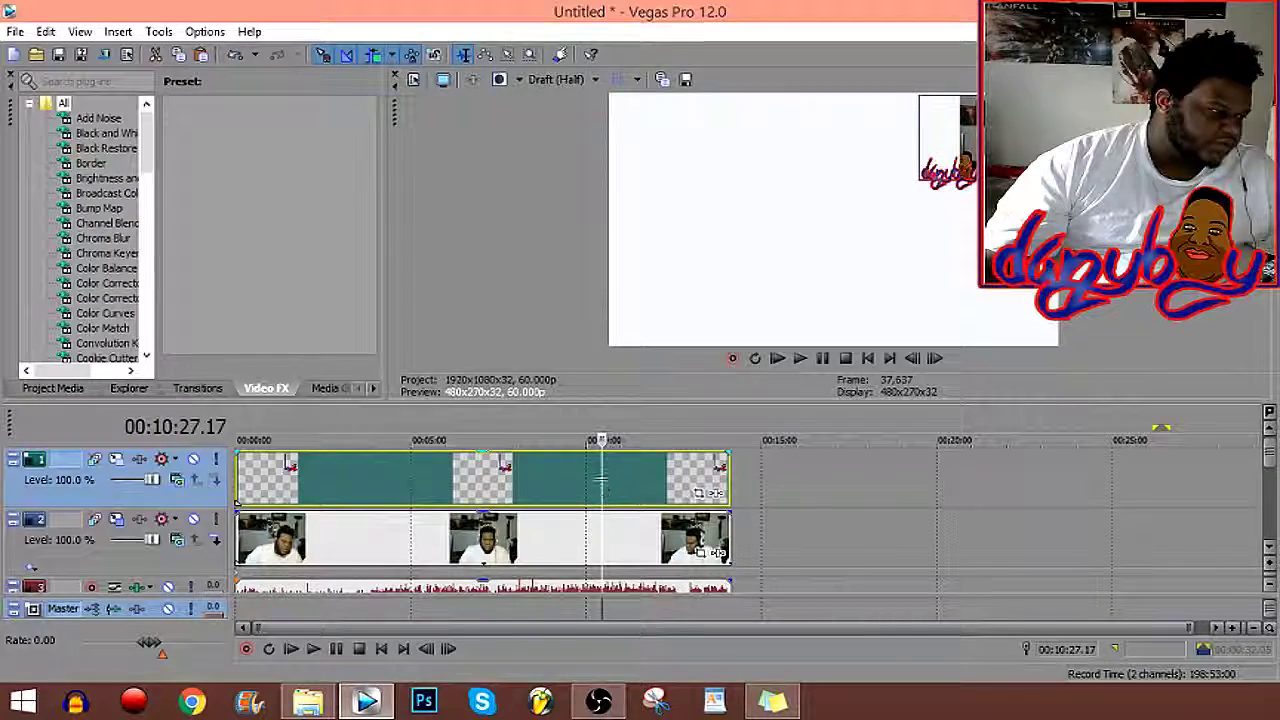
left_click(560, 484)
left_click(517, 492)
In the logo event's Properties, turn off Maintain aspect ratio and choose Disable resample.
right_click(563, 497)
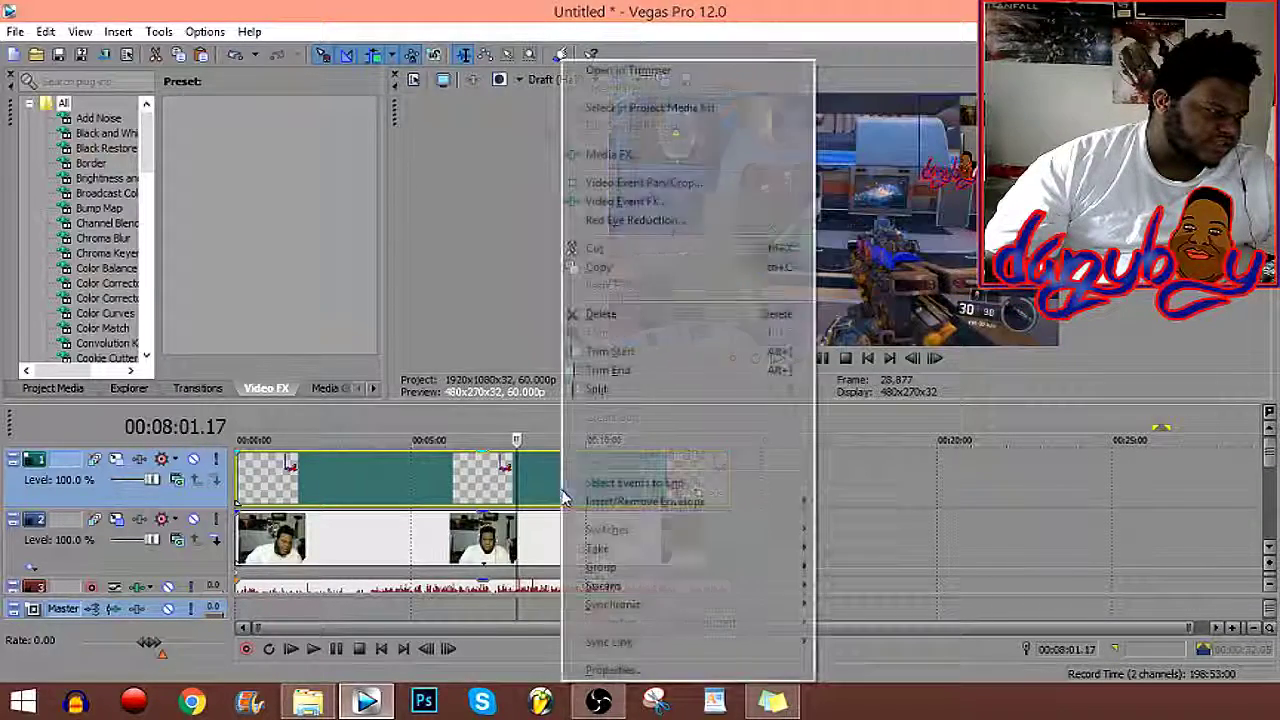
left_click(645, 669)
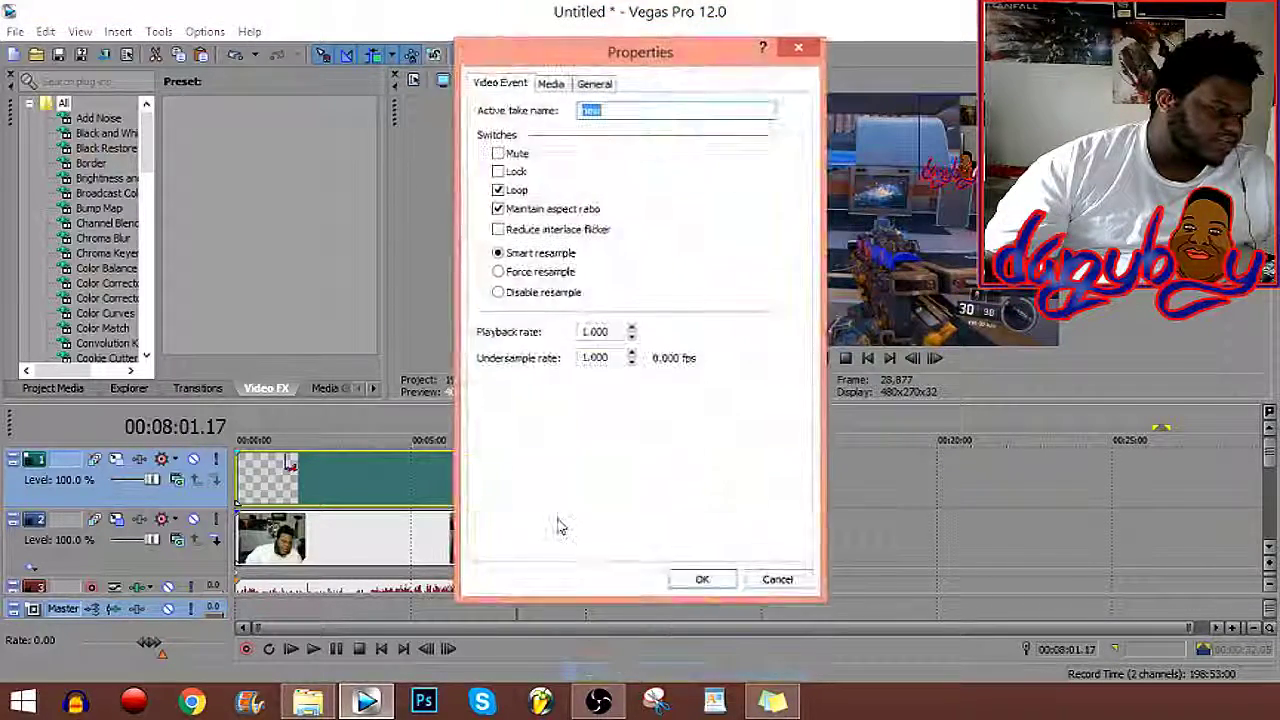
left_click(510, 292)
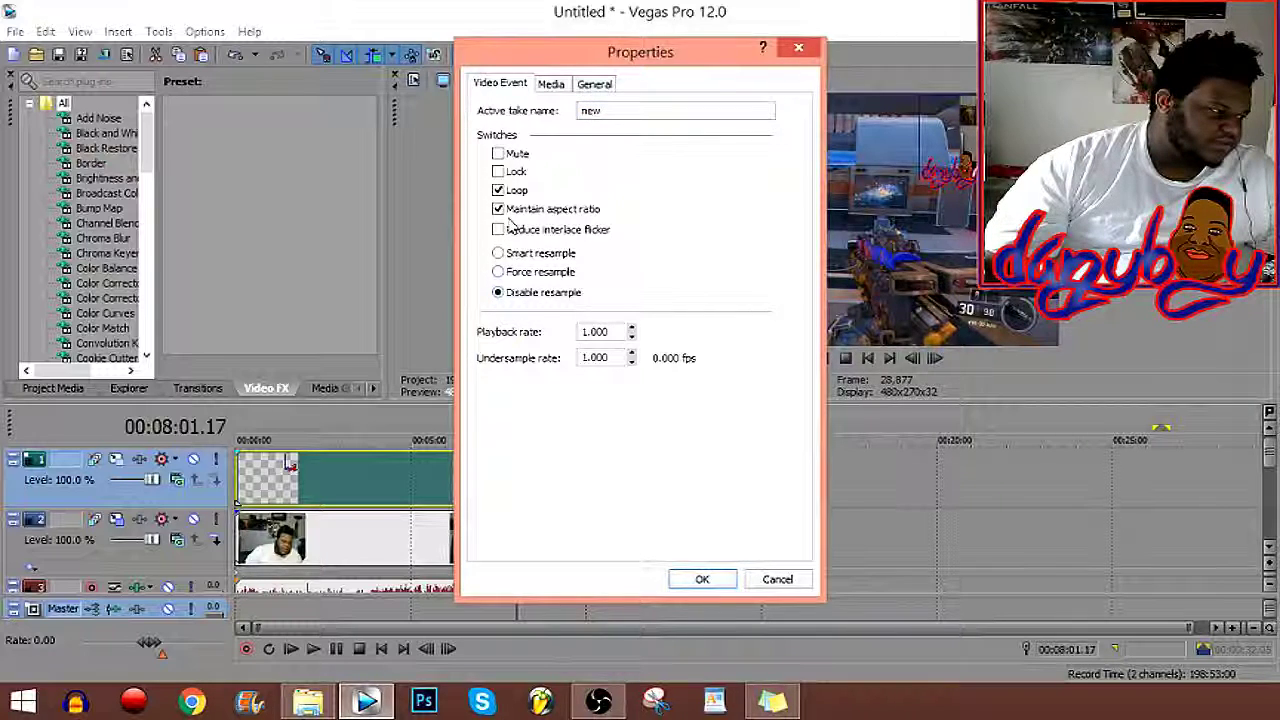
left_click(705, 580)
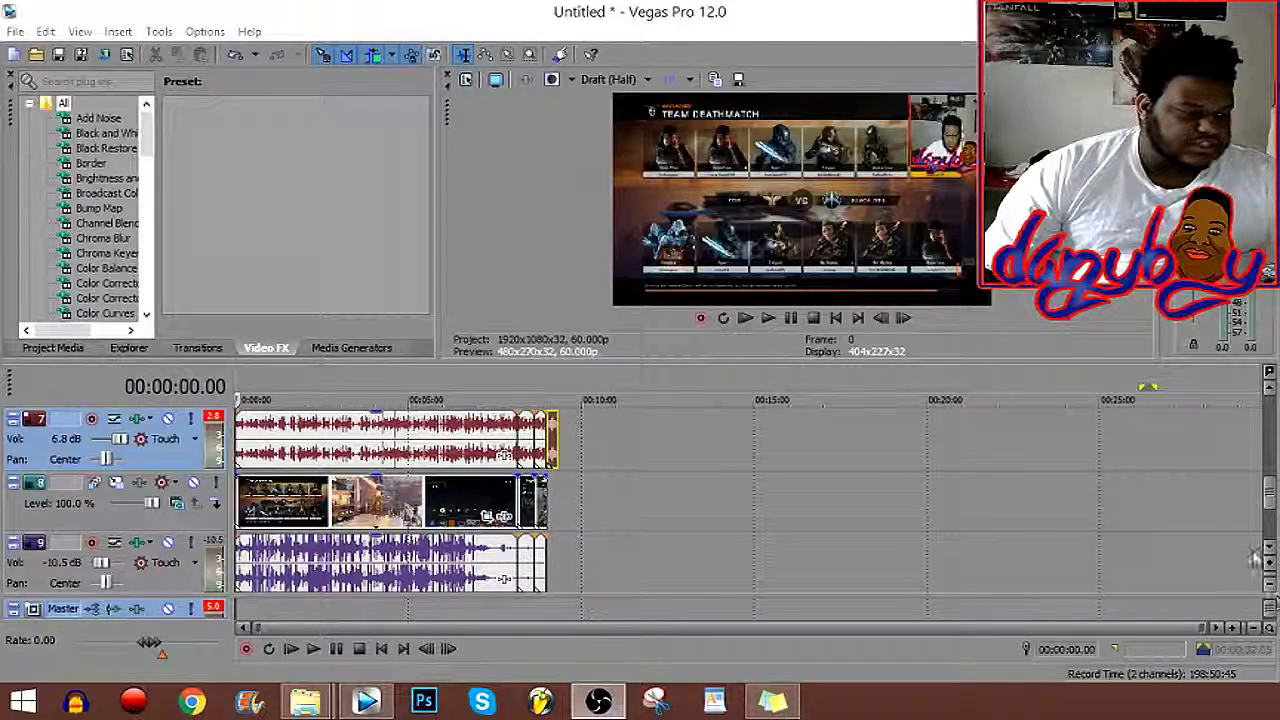
Zoom the track heights out until tracks 3 through 9 fit in the timeline.
left_click_drag(1267, 503, 1252, 450)
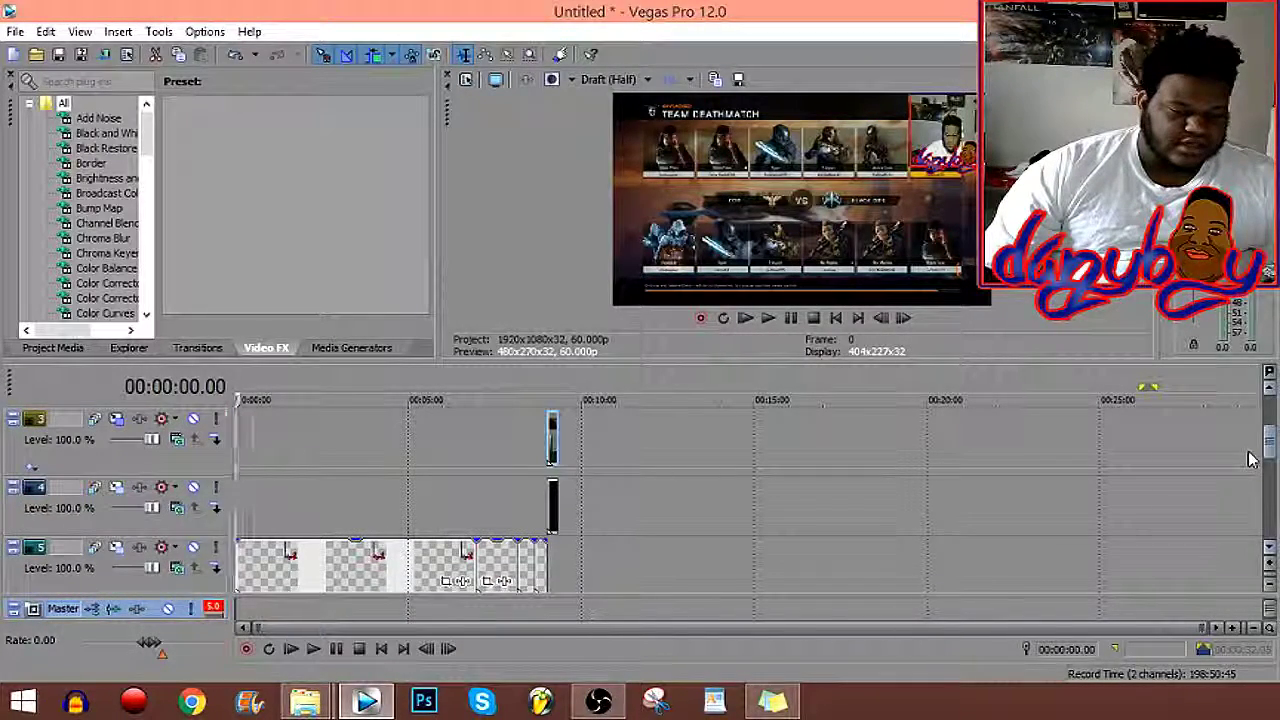
left_click(1270, 585)
left_click(1270, 585)
left_click(1270, 585)
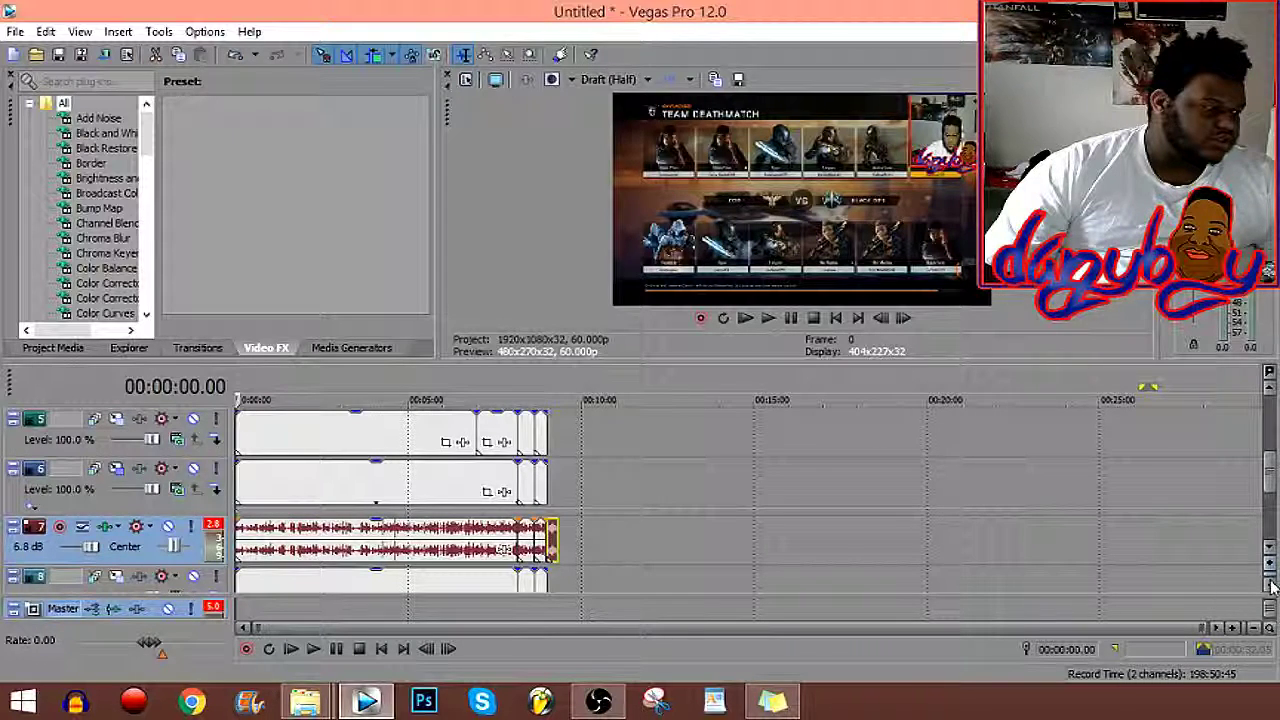
left_click(1270, 585)
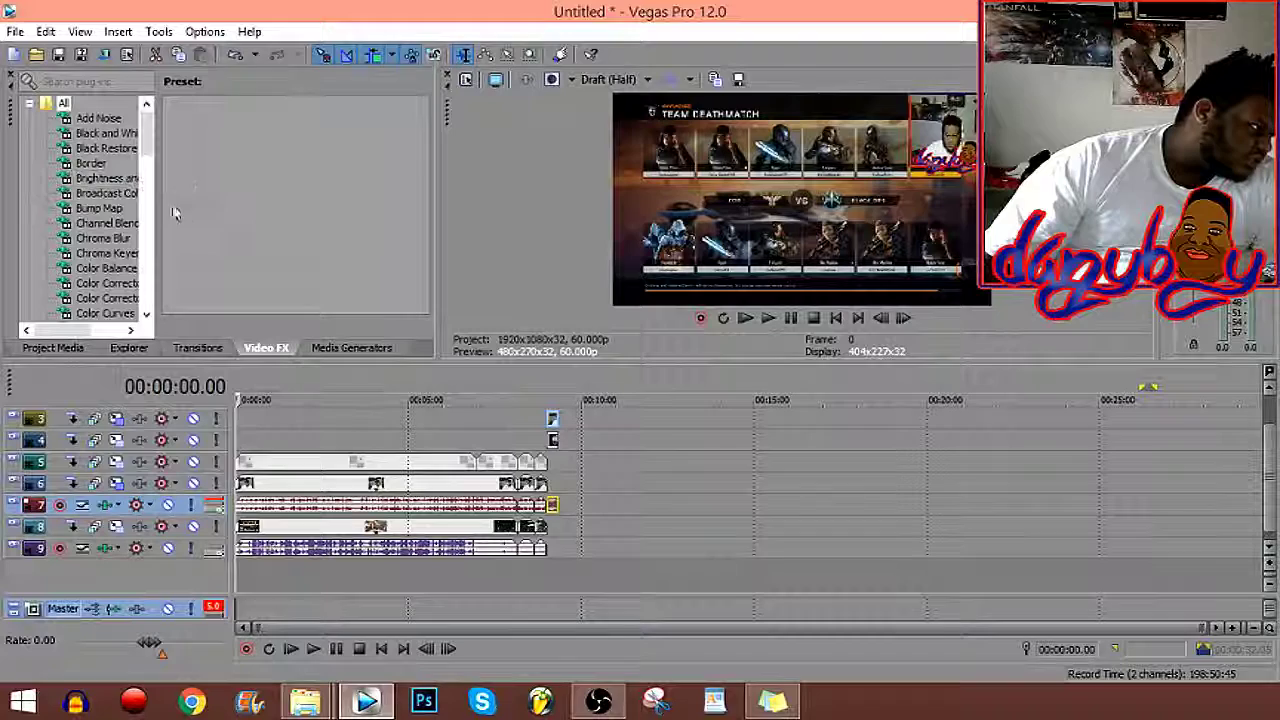
Drop the Border effect's Bevel preset onto track 4's webcam footage.
left_click(90, 163)
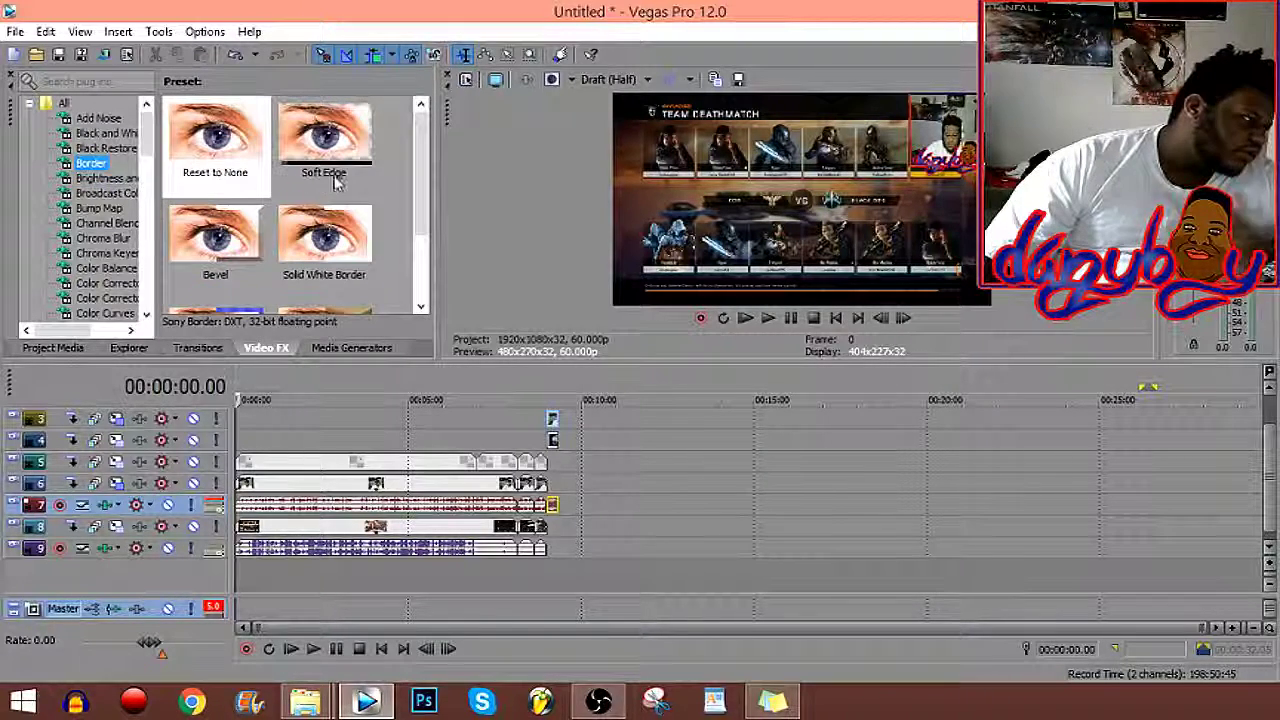
mouse_move(431, 159)
left_mouse_down()
mouse_move(432, 253)
mouse_move(412, 173)
left_mouse_up()
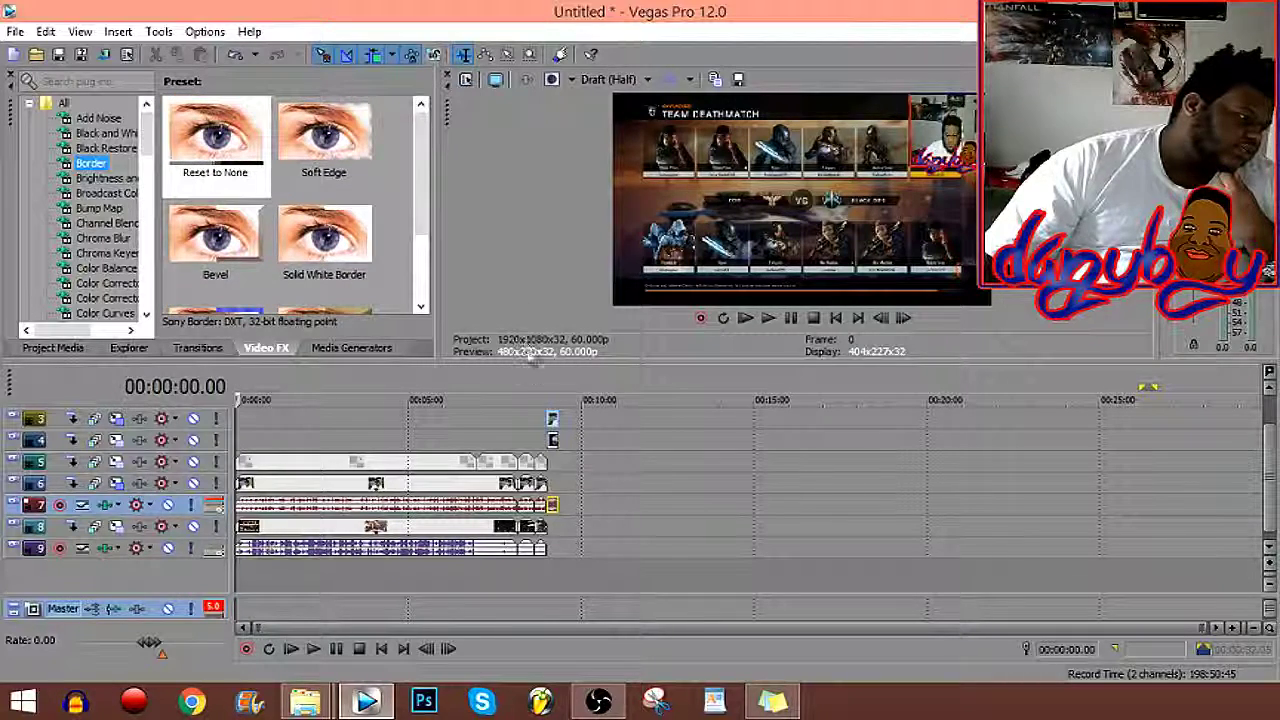
left_click_drag(551, 433, 551, 428)
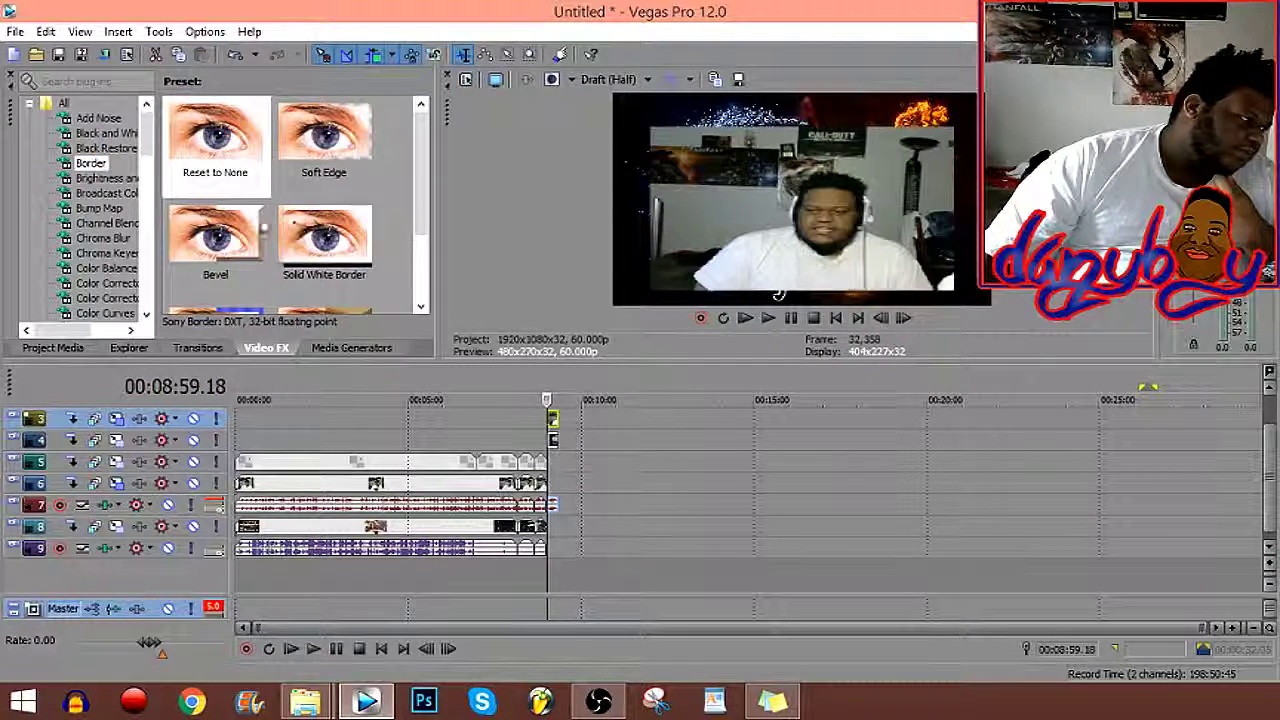
left_click_drag(215, 240, 574, 443)
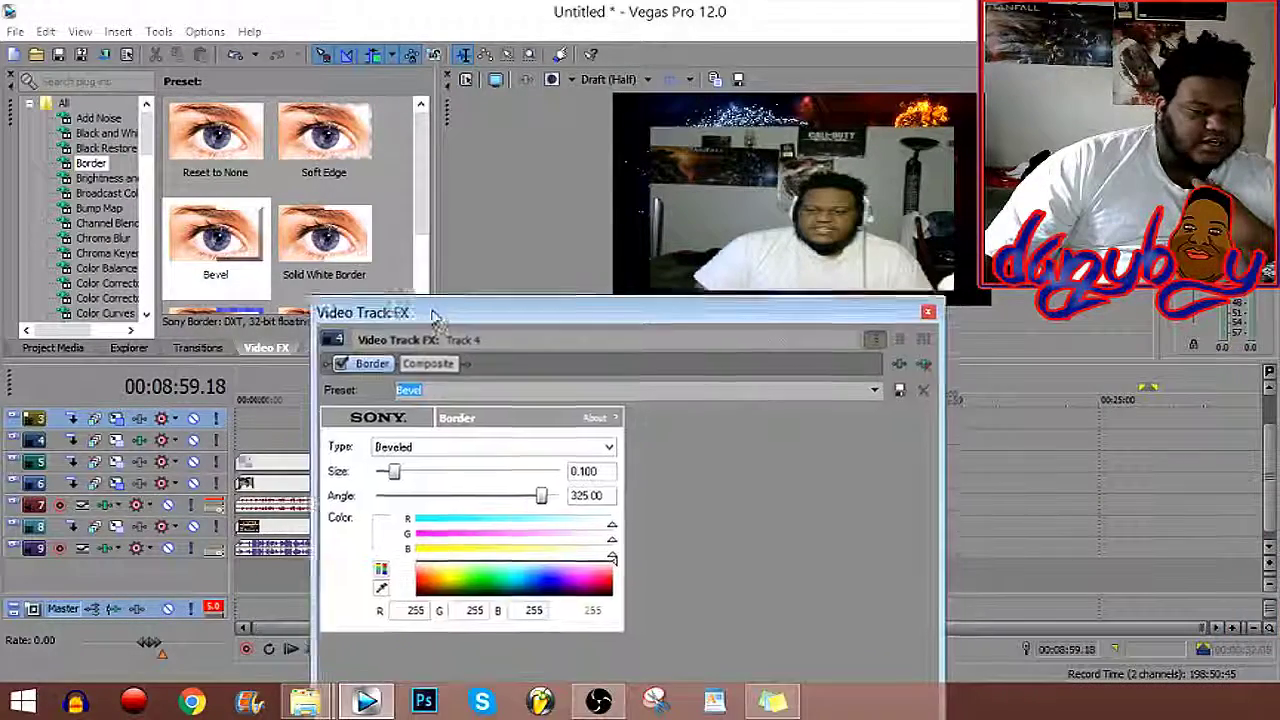
Give track 4's bevelled border a blue colour and a thinner size of 0.051.
left_click_drag(444, 306, 328, 247)
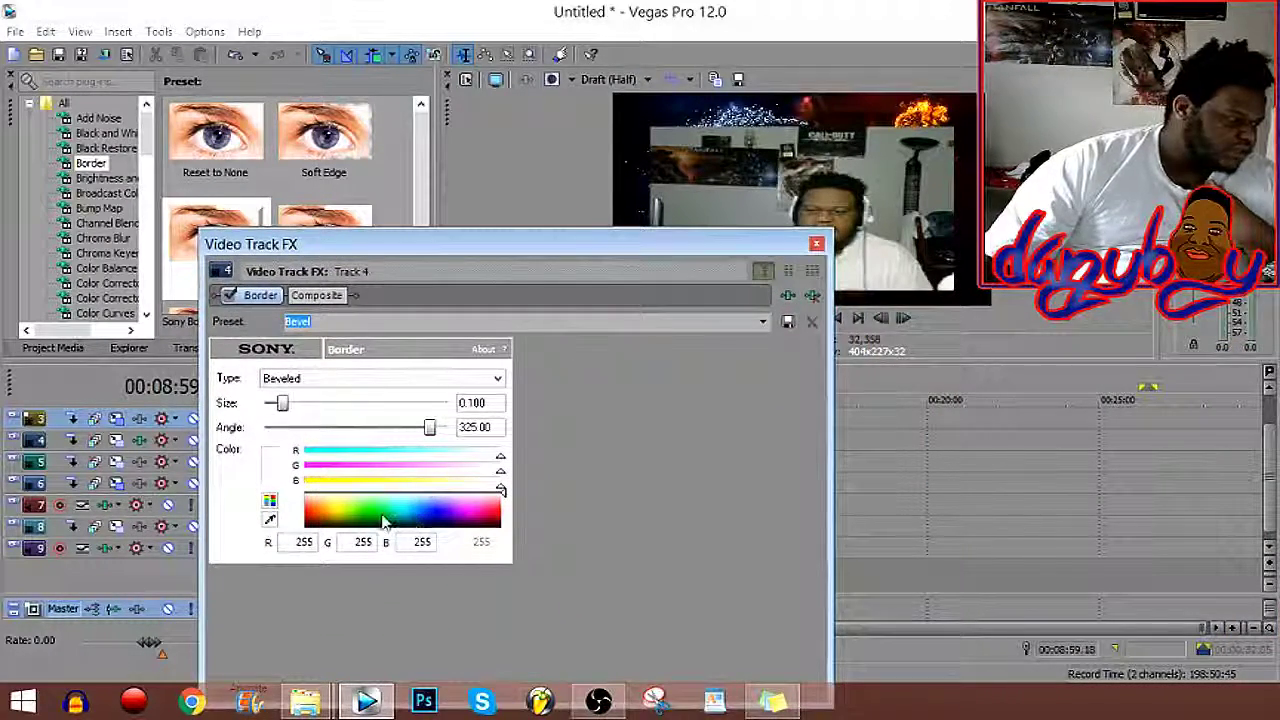
left_click(304, 512)
mouse_move(296, 518)
left_mouse_down()
mouse_move(300, 538)
mouse_move(309, 514)
left_mouse_up()
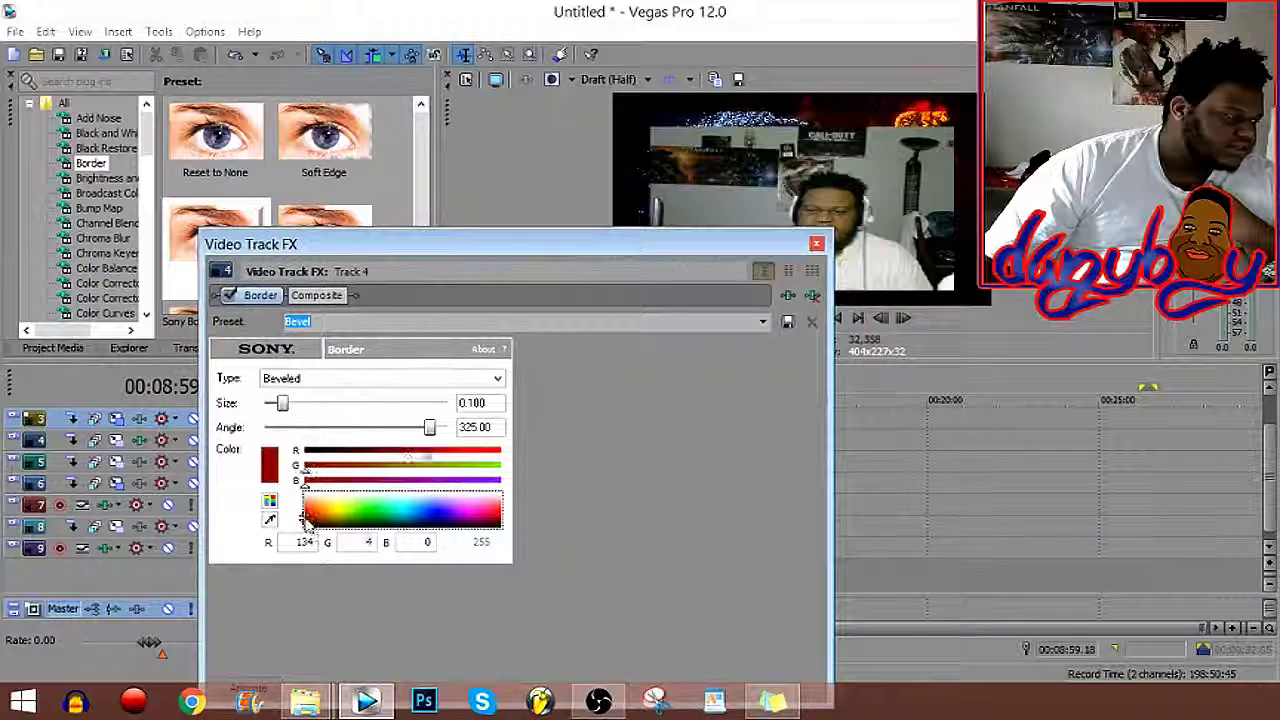
left_click_drag(280, 403, 274, 414)
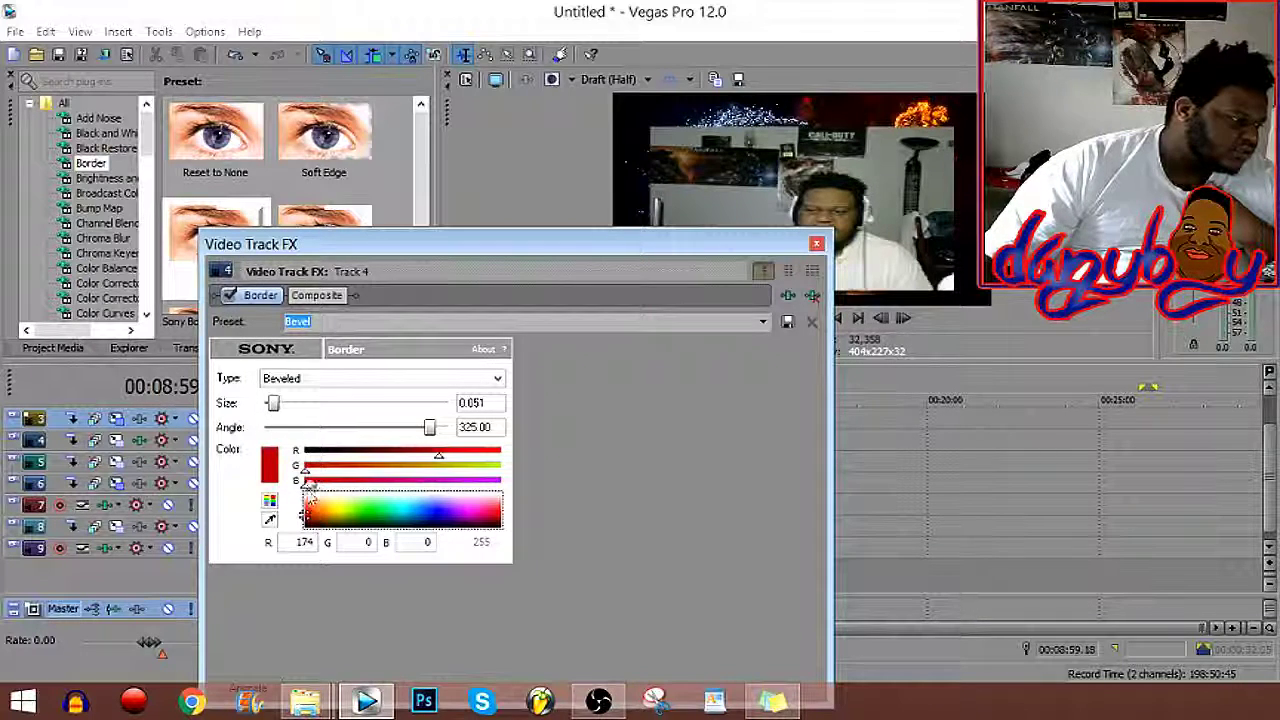
left_click_drag(310, 484, 434, 522)
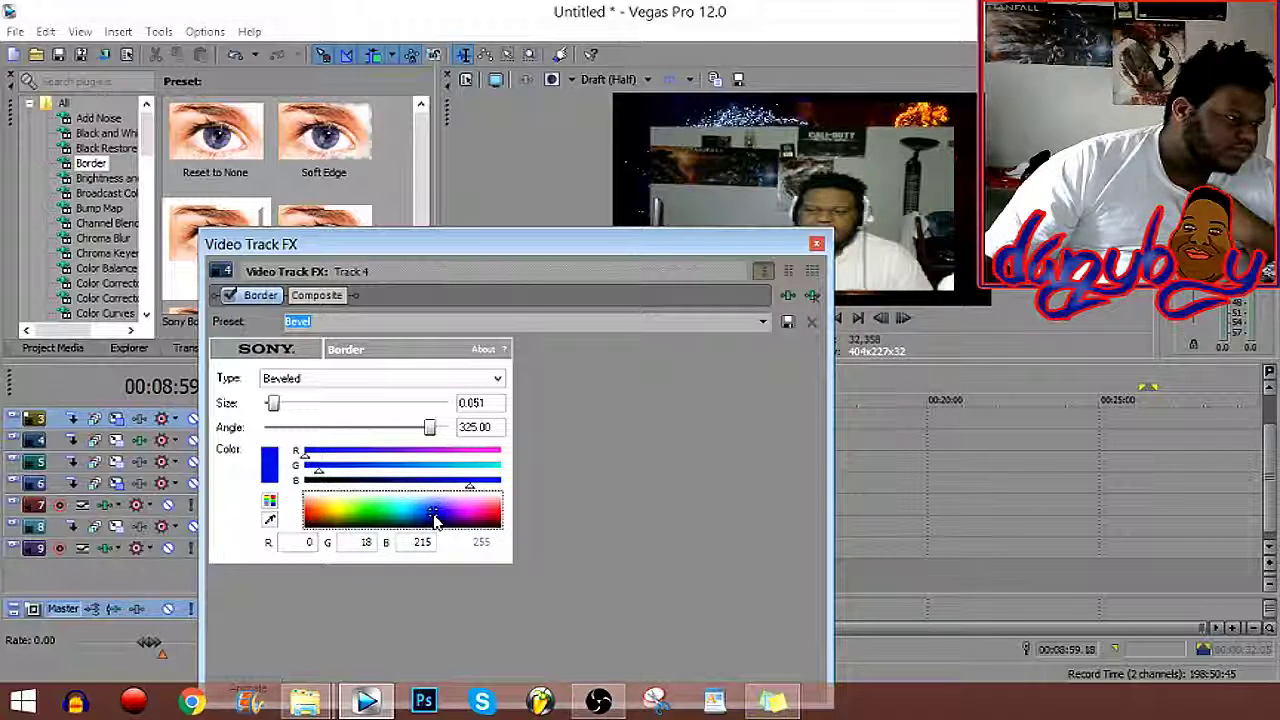
left_click(816, 243)
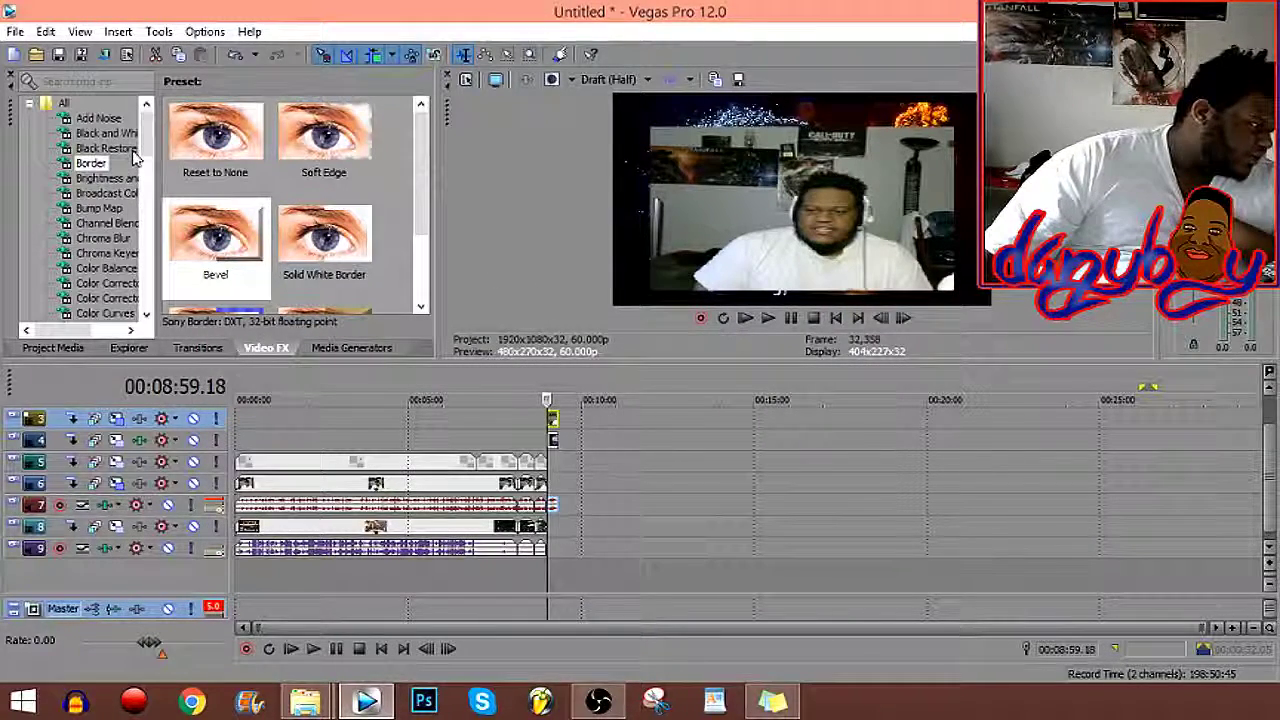
Search Video FX for 'blur' and drop the Convolution Kernel Blur preset onto track 4.
mouse_move(143, 145)
left_mouse_down()
mouse_move(147, 183)
mouse_move(139, 145)
left_mouse_up()
left_click(103, 79)
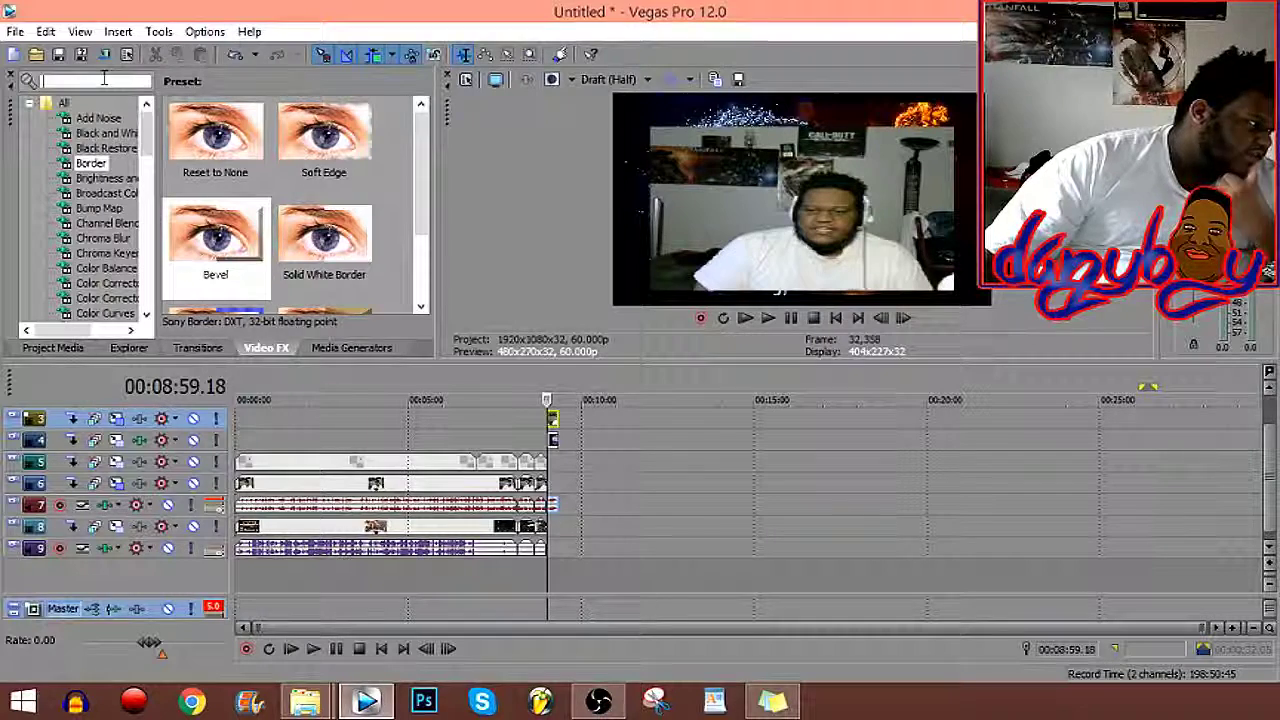
type("b")
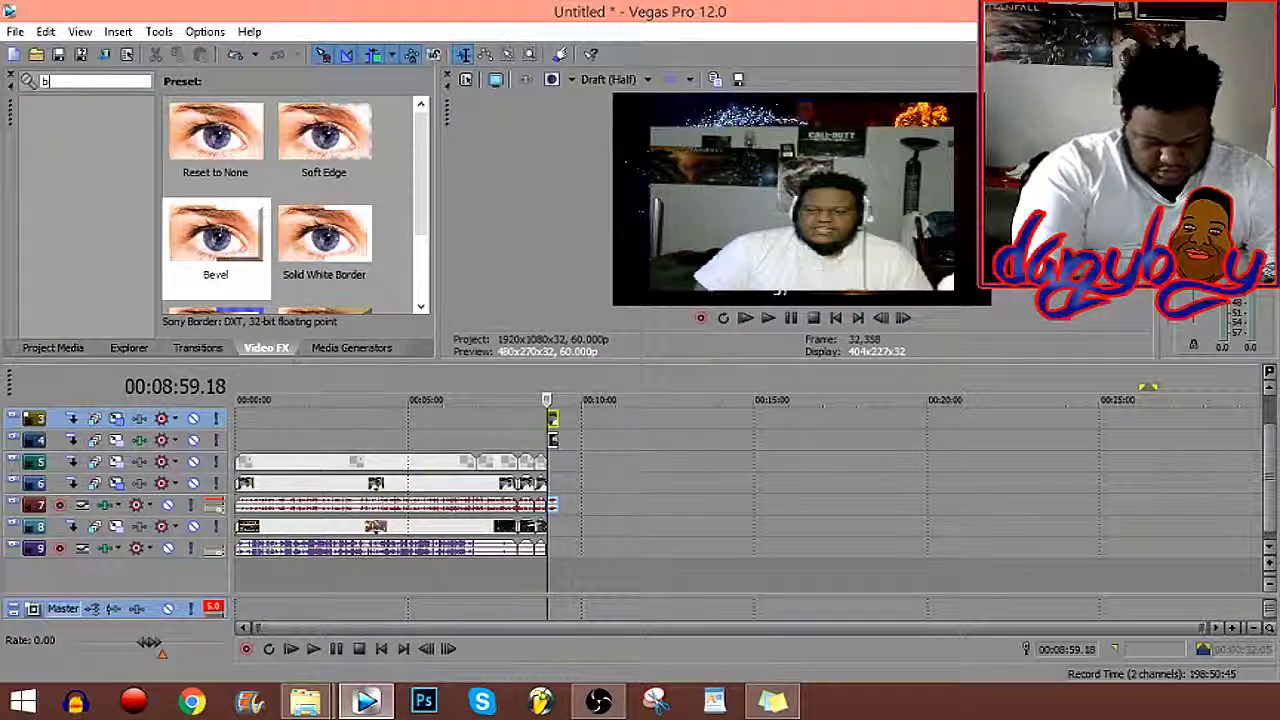
type("lur")
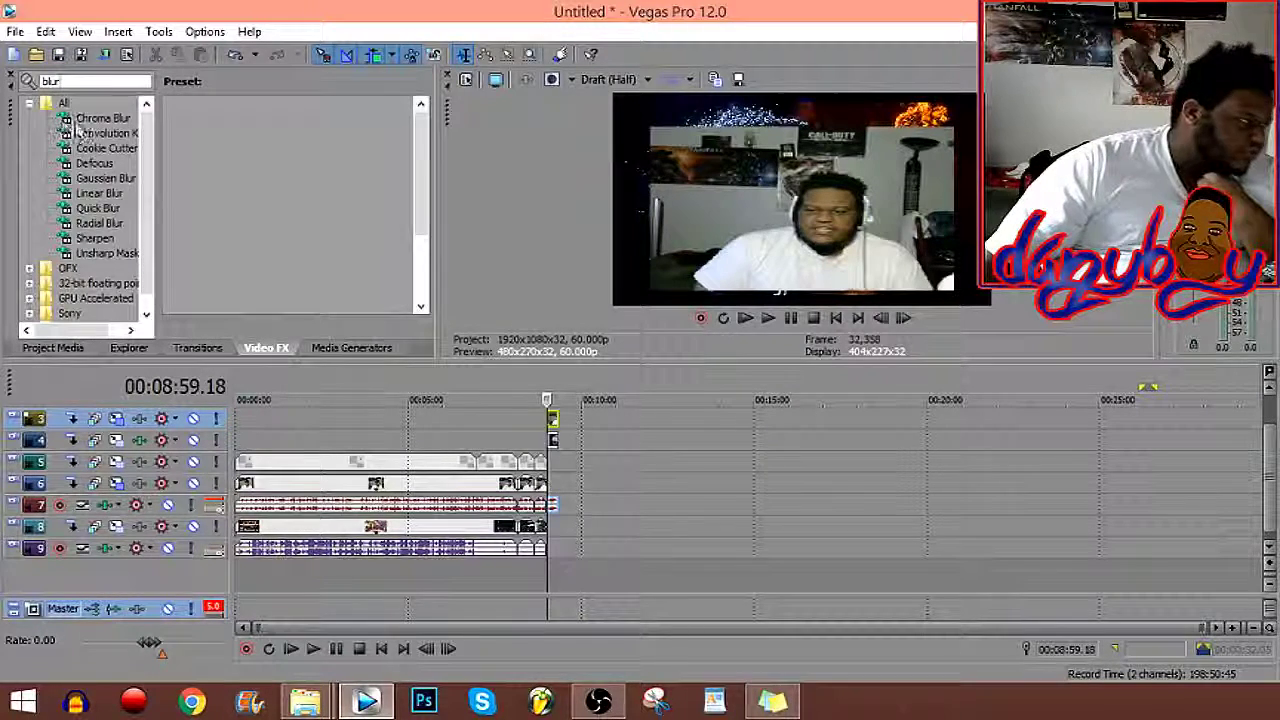
left_click(104, 119)
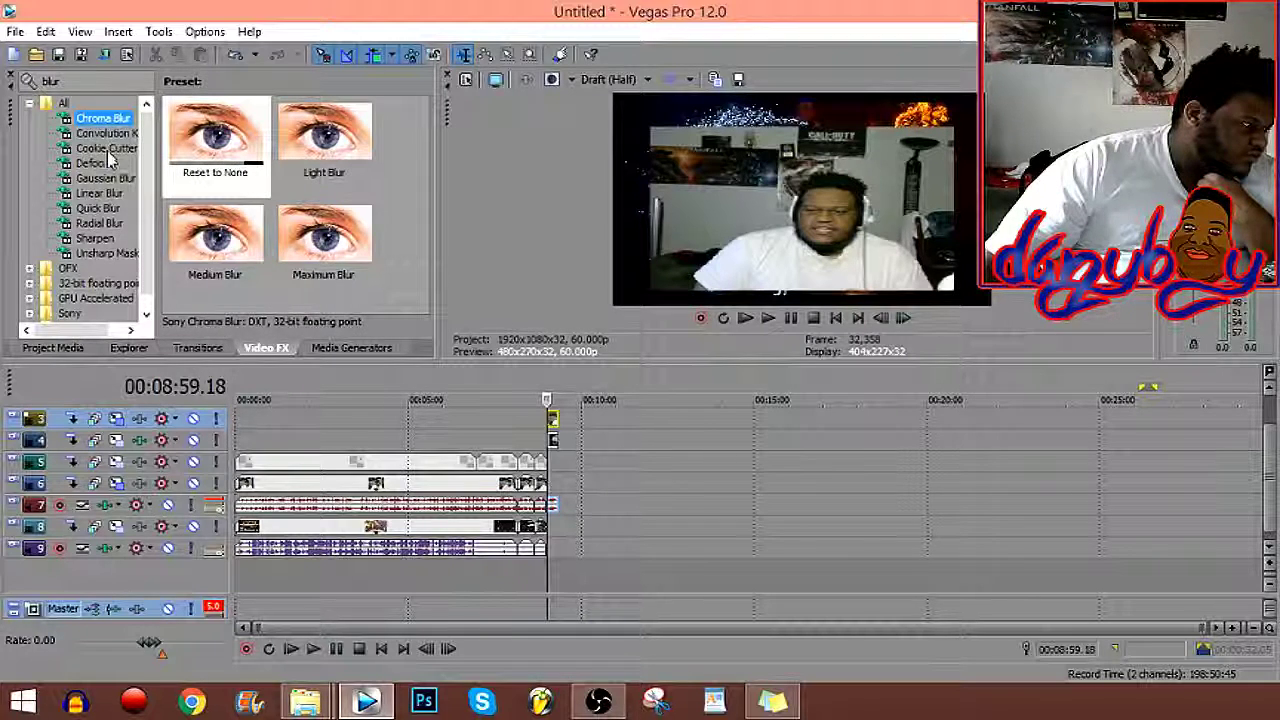
left_click(104, 133)
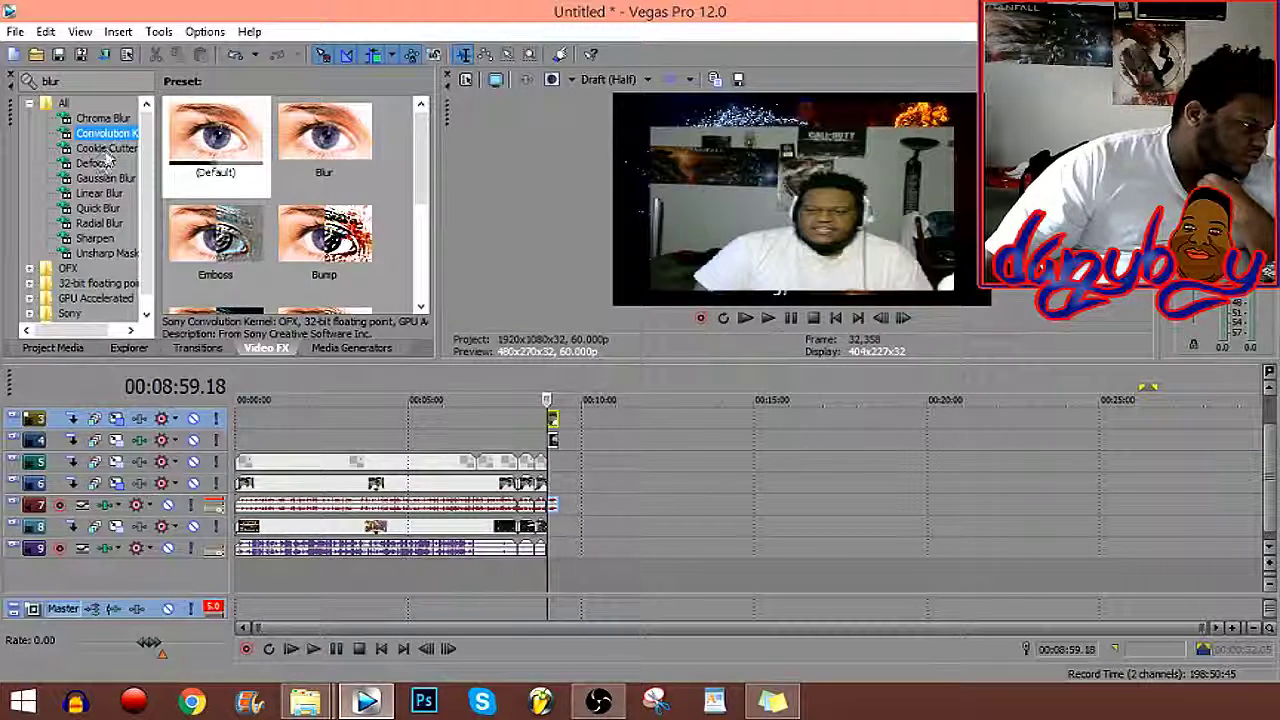
left_click_drag(355, 150, 591, 446)
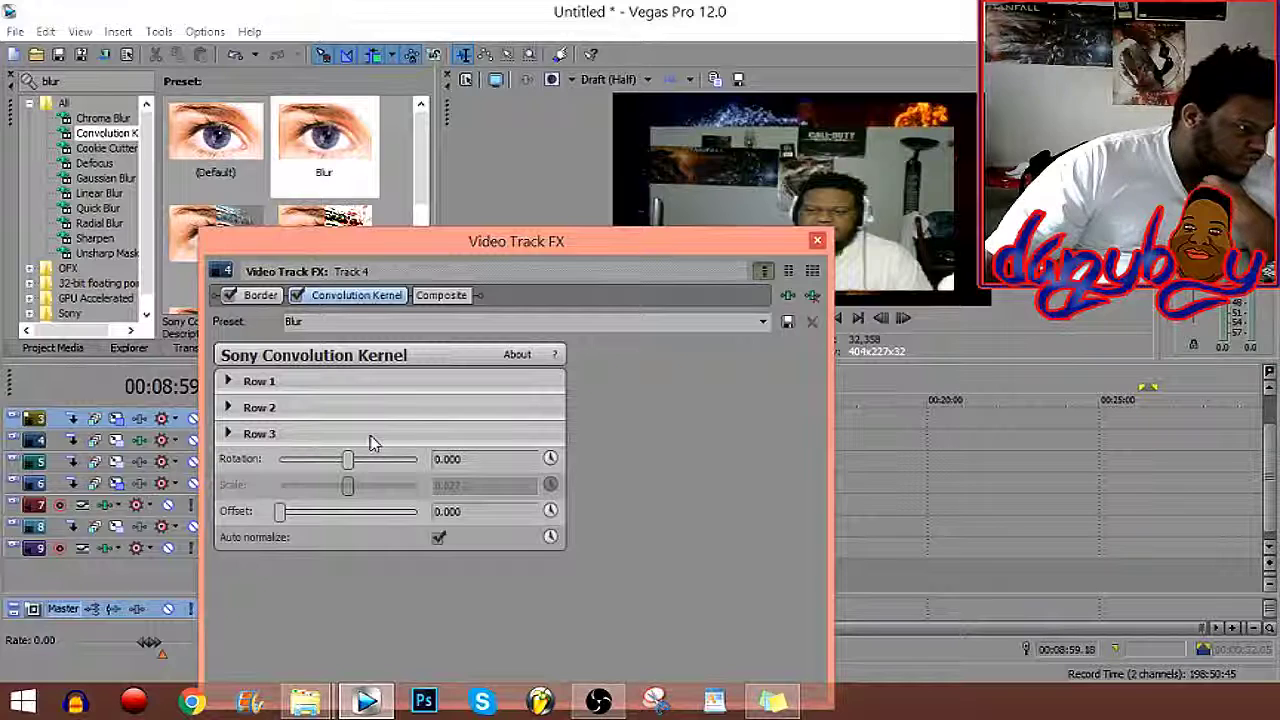
Set kernel rotation to 286.531 and Row 2 columns to 60.544, -40.136 and 82.313.
left_click_drag(350, 461, 404, 462)
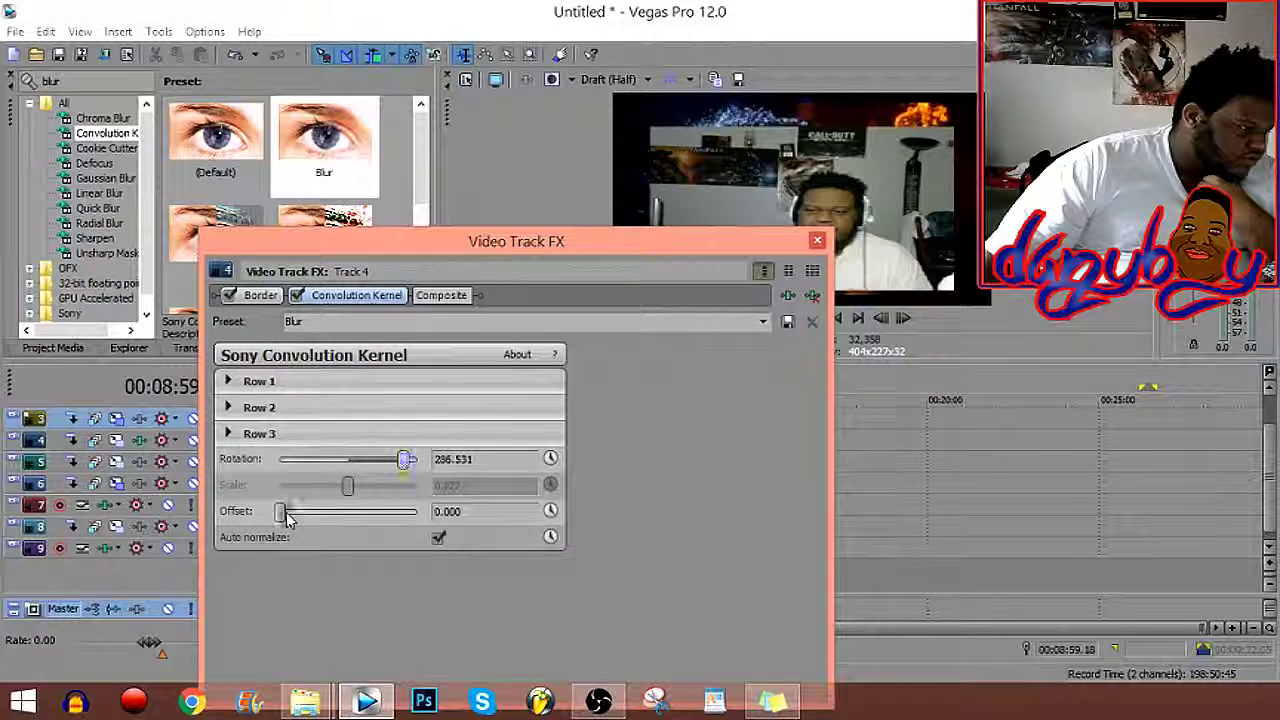
left_click_drag(282, 513, 245, 508)
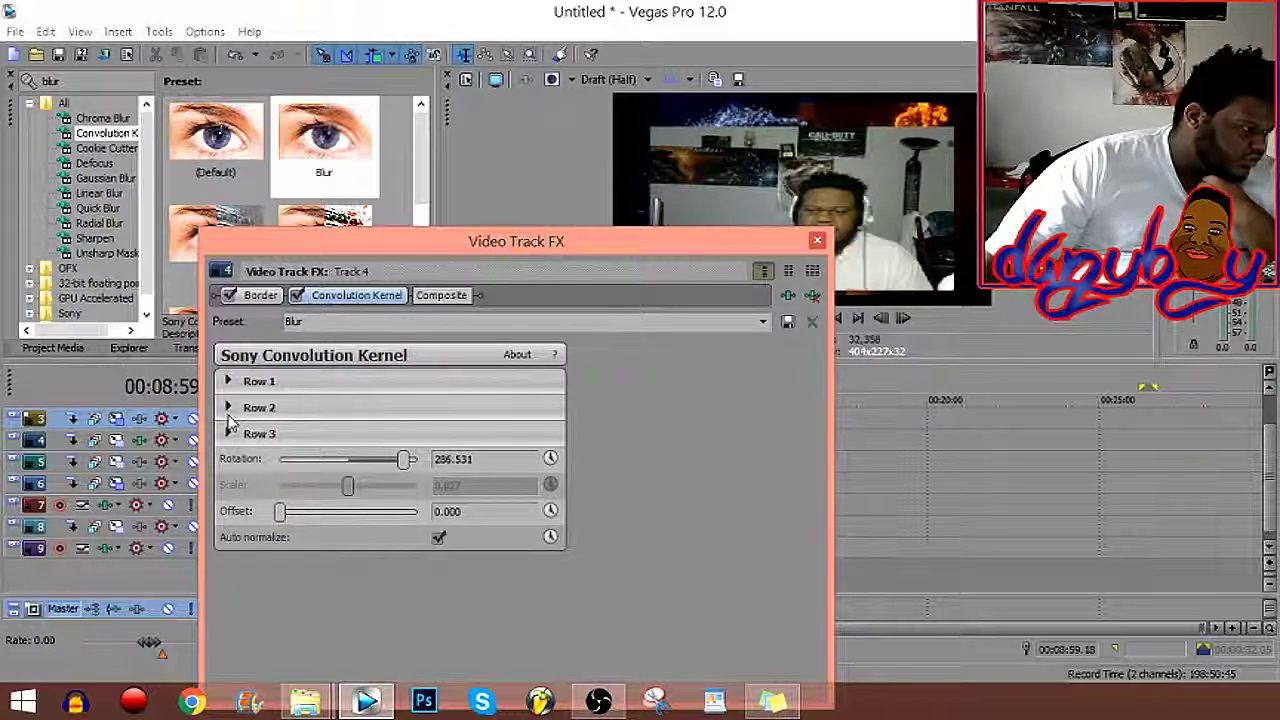
left_click(229, 407)
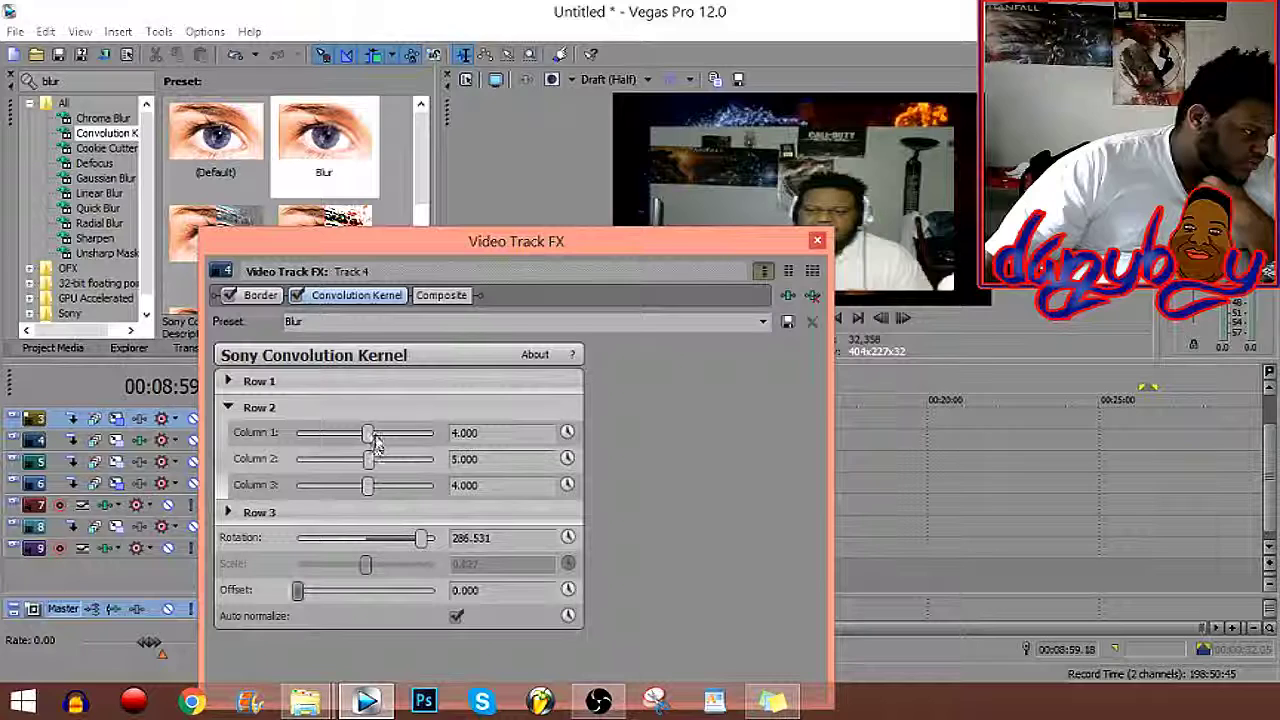
left_click_drag(368, 433, 378, 440)
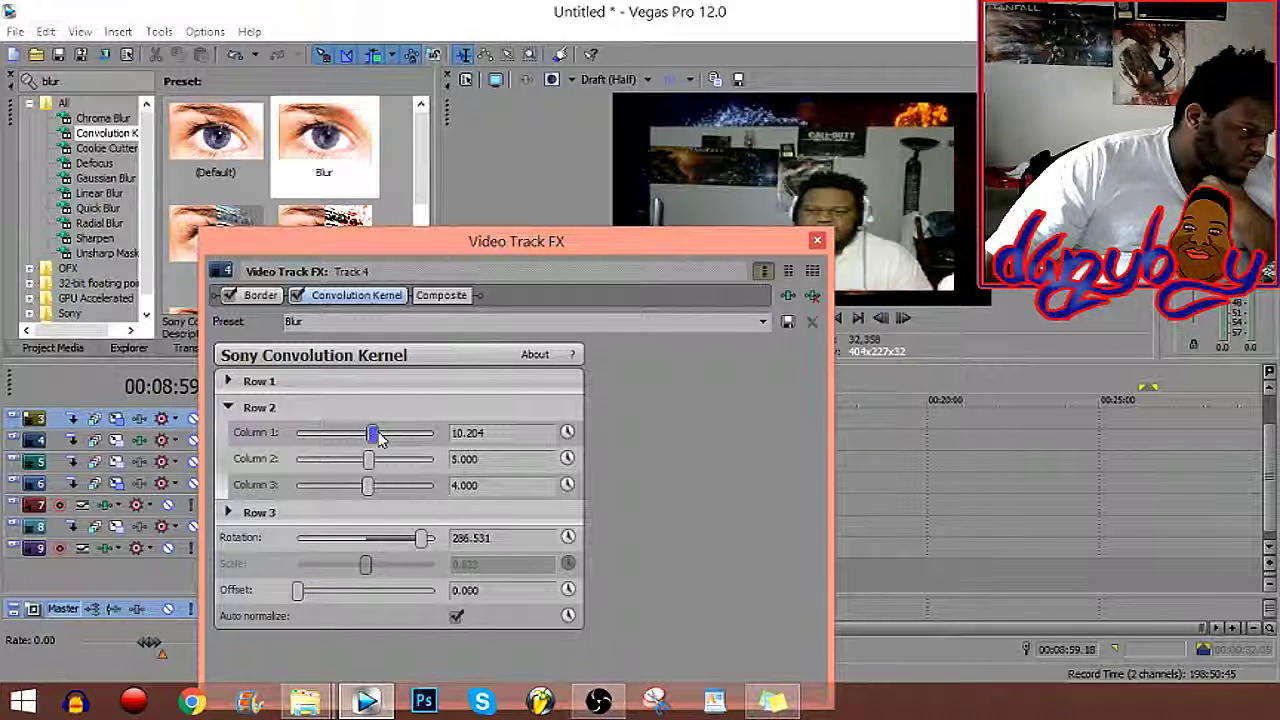
left_click_drag(378, 440, 406, 433)
left_click_drag(368, 459, 337, 459)
left_click_drag(368, 485, 443, 500)
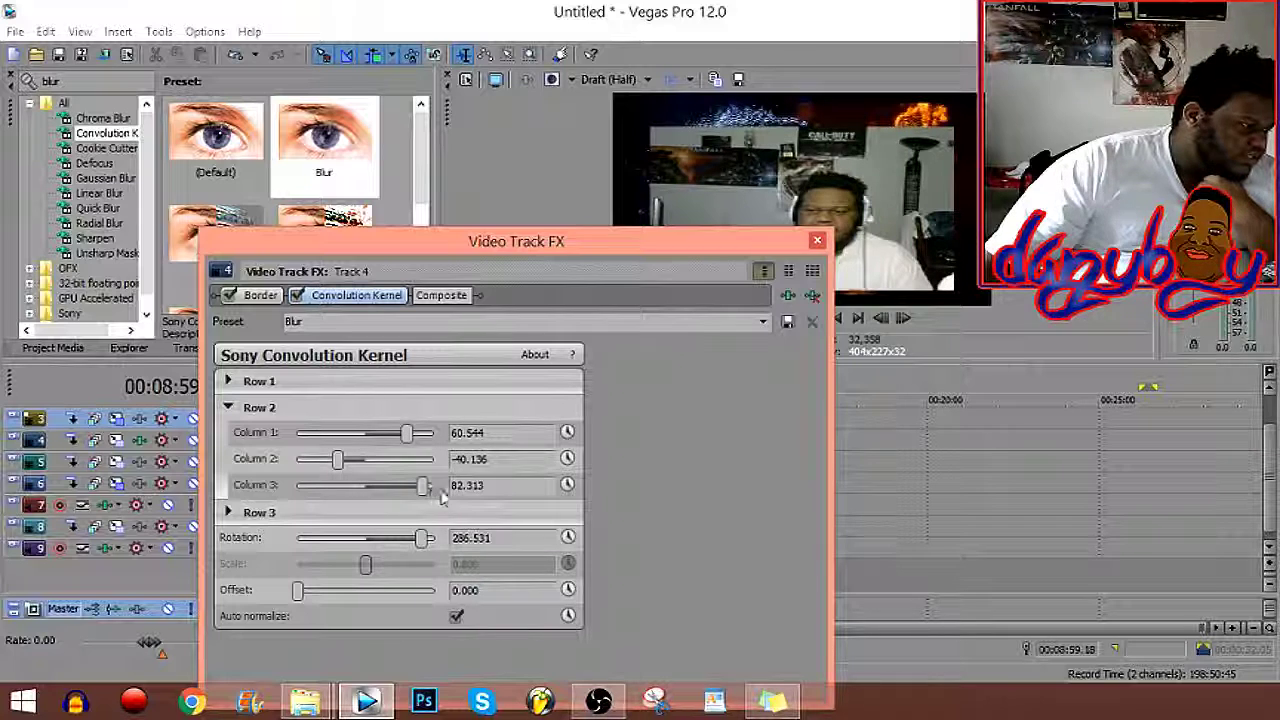
Set Row 1's middle column to -37.415 and close the effect settings.
left_click(228, 381)
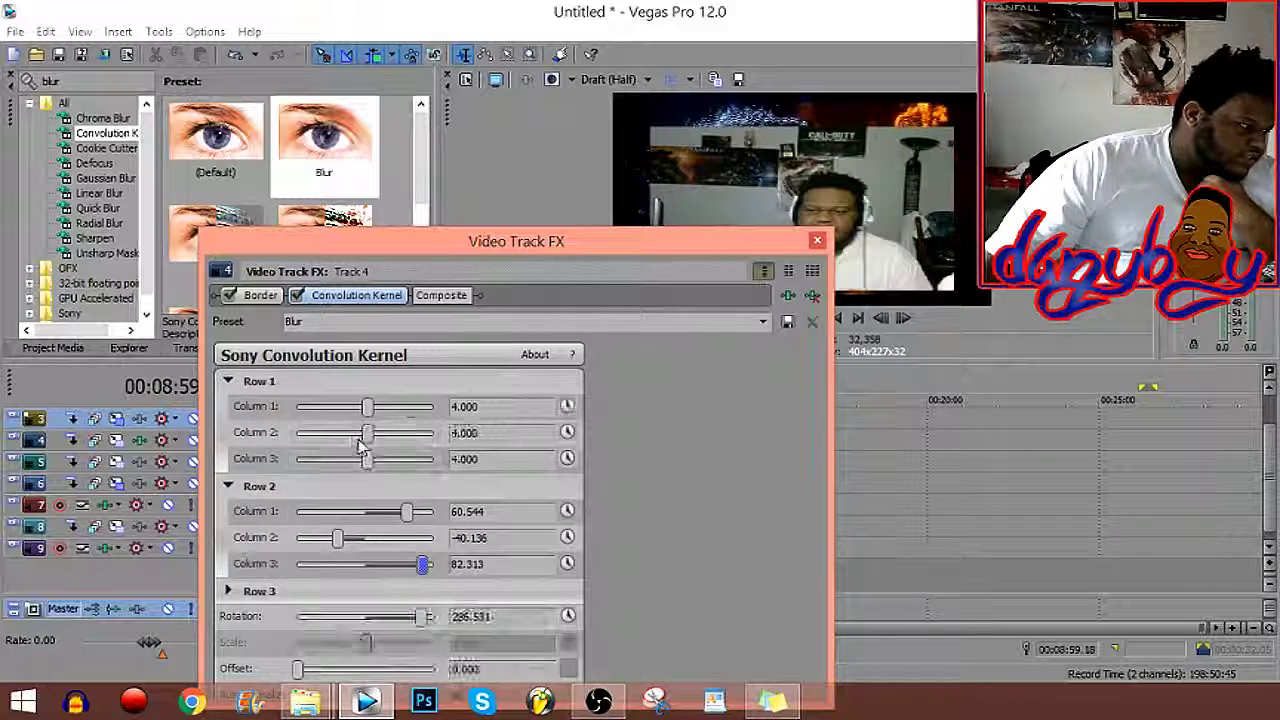
left_click_drag(369, 434, 343, 438)
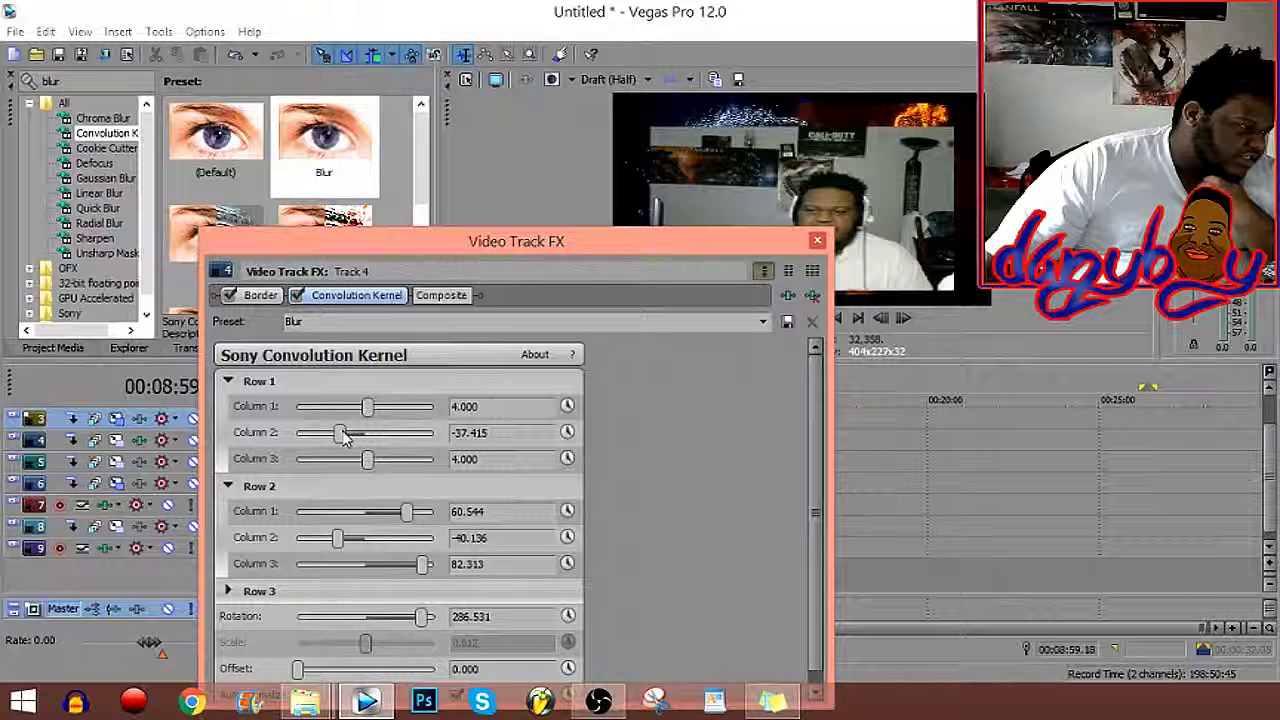
key("Escape")
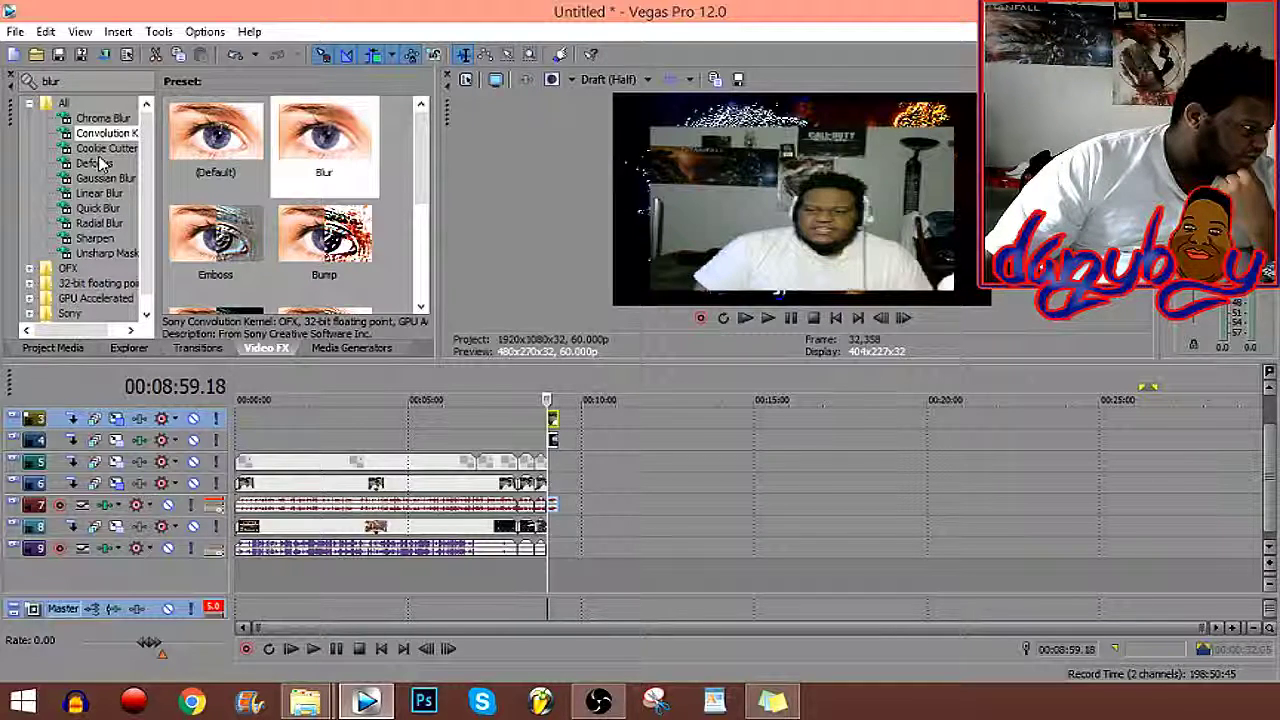
Add the Radial Blur Intense Fixed Radius preset to track 4's effect chain.
left_click(105, 223)
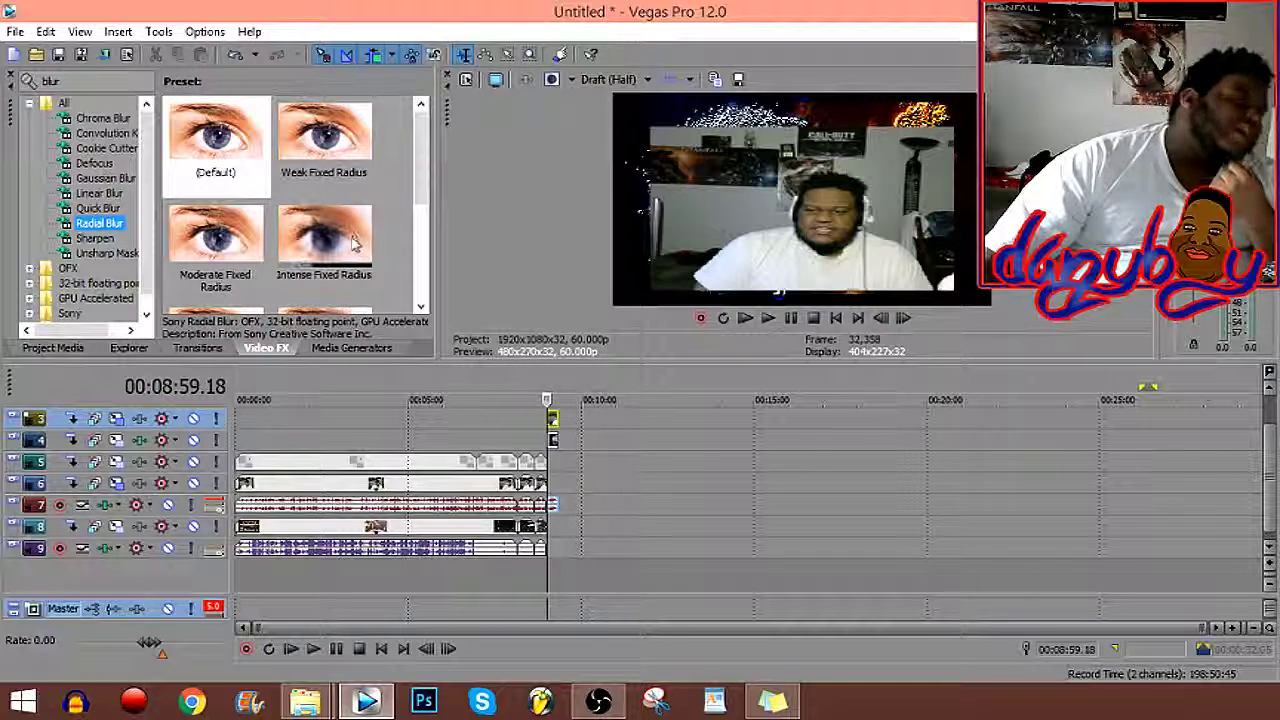
left_click_drag(340, 240, 577, 446)
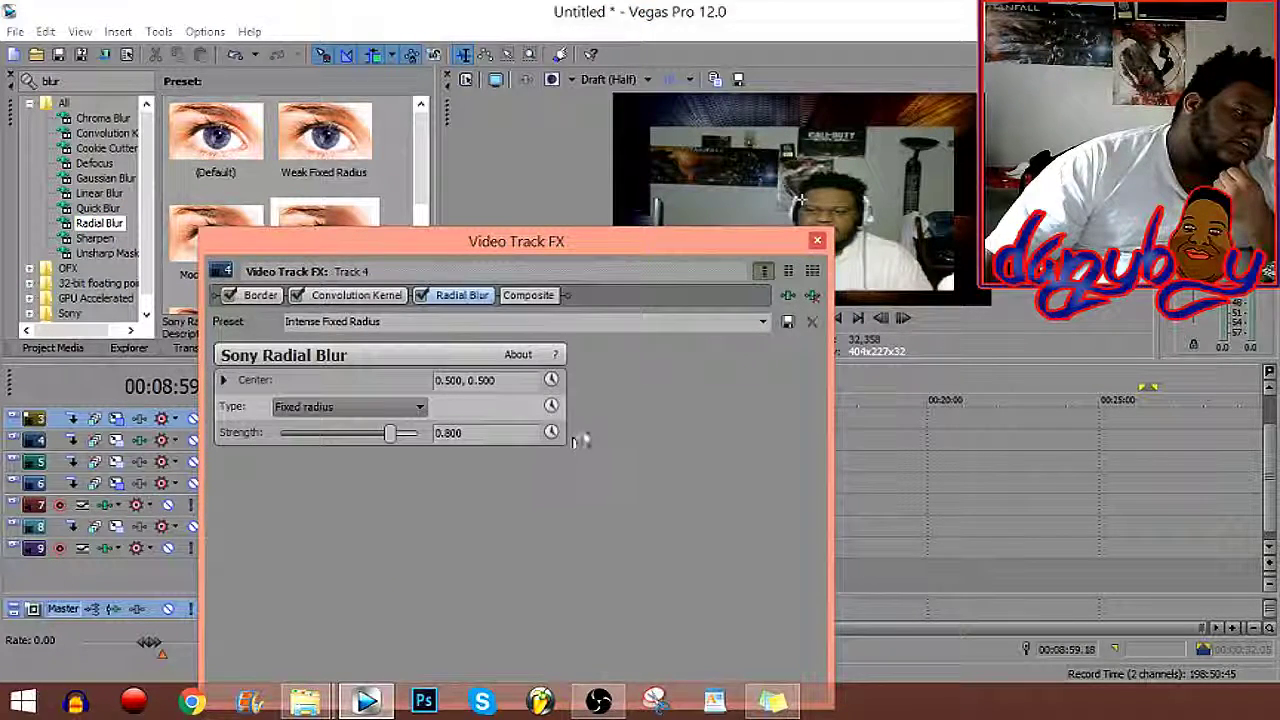
left_click(817, 240)
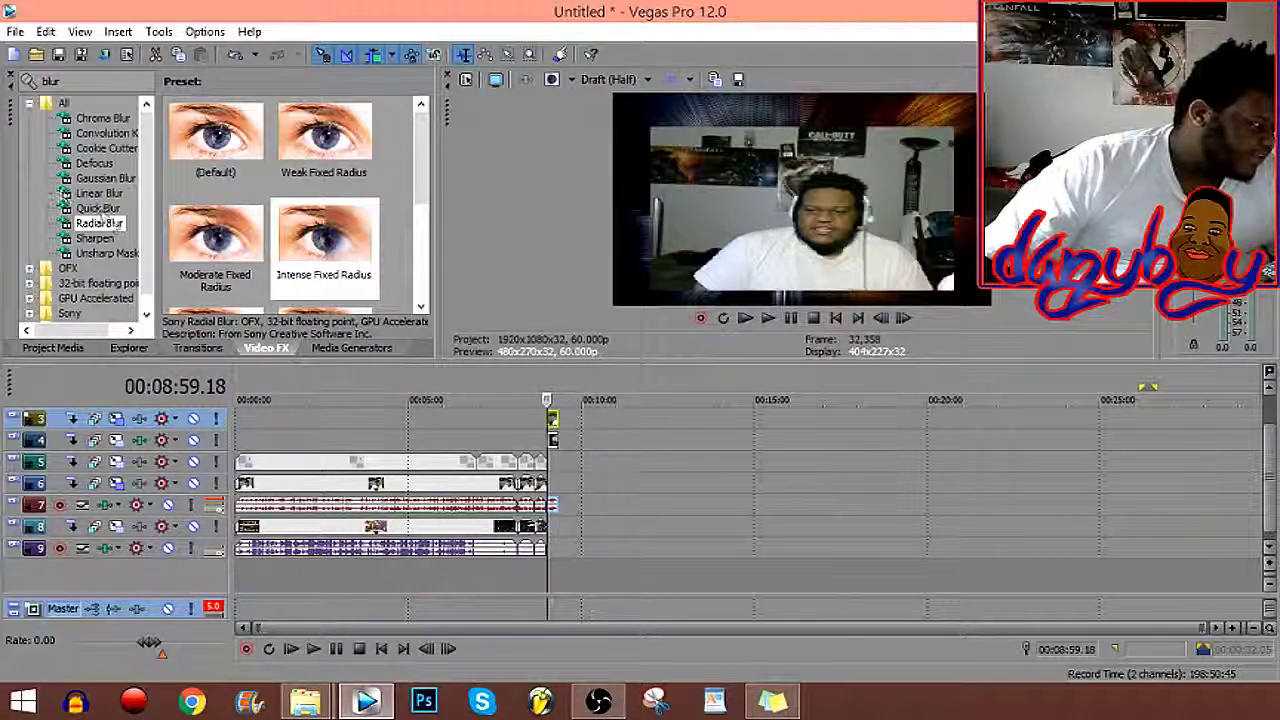
Show all effects and apply the Levels 'Studio RGB to Computer RGB' preset to two tracks.
left_click(12, 82)
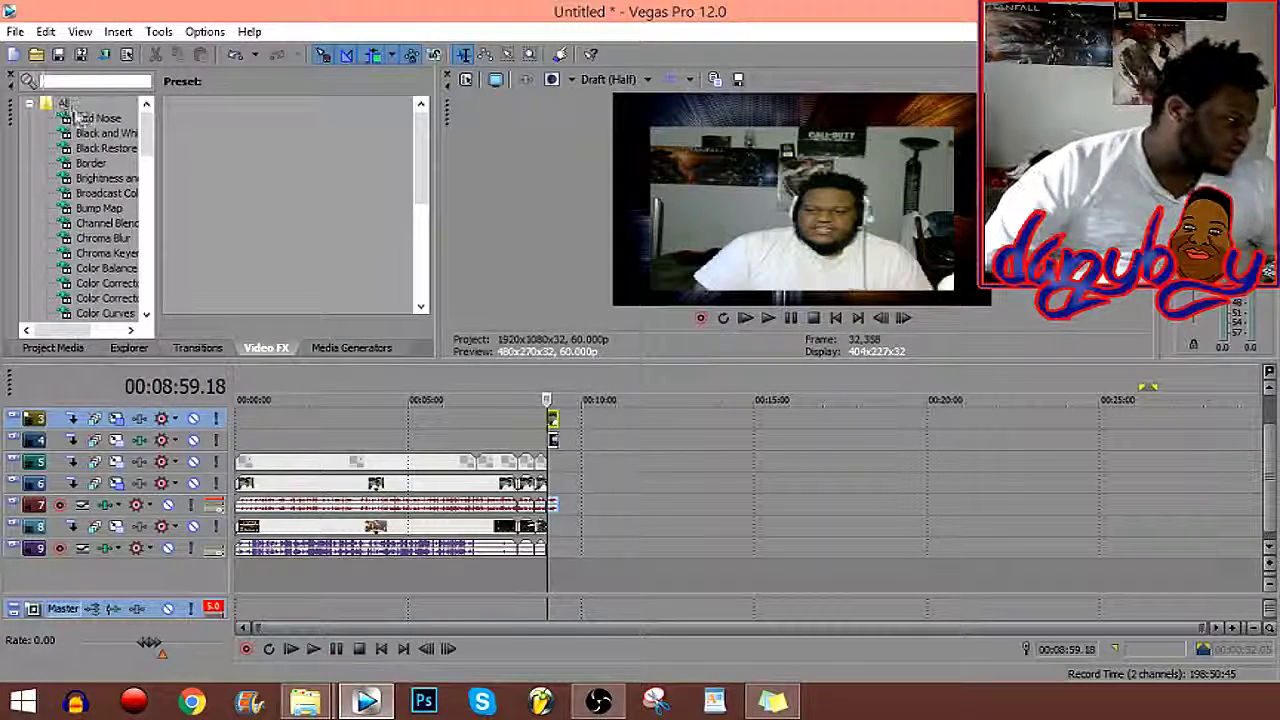
left_click_drag(147, 135, 114, 205)
left_click(98, 240)
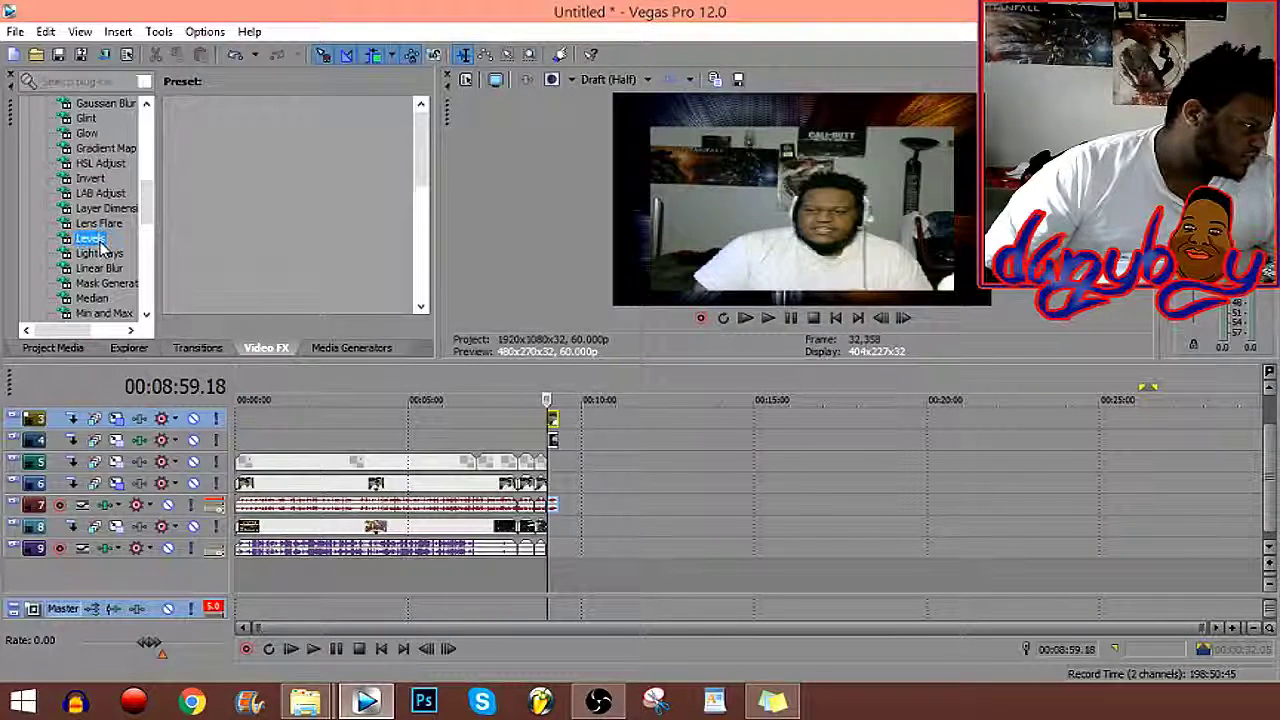
left_click_drag(420, 151, 411, 207)
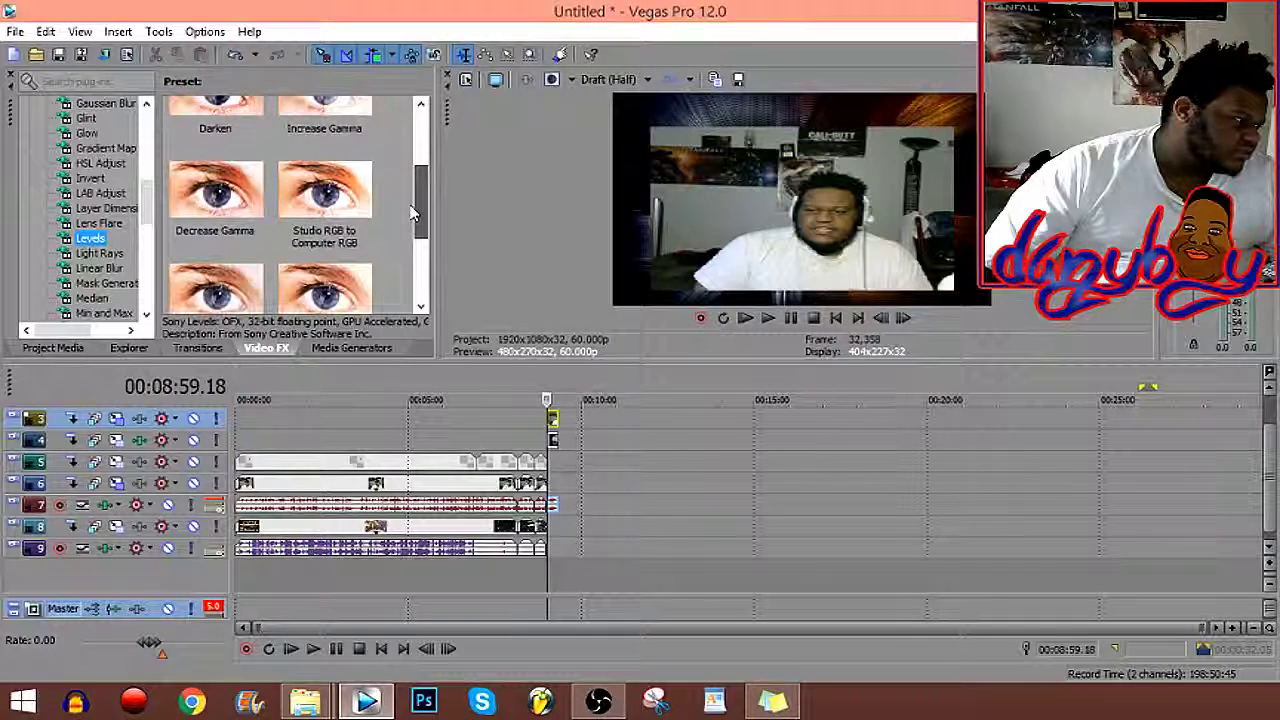
scroll(328, 240, "up", 1)
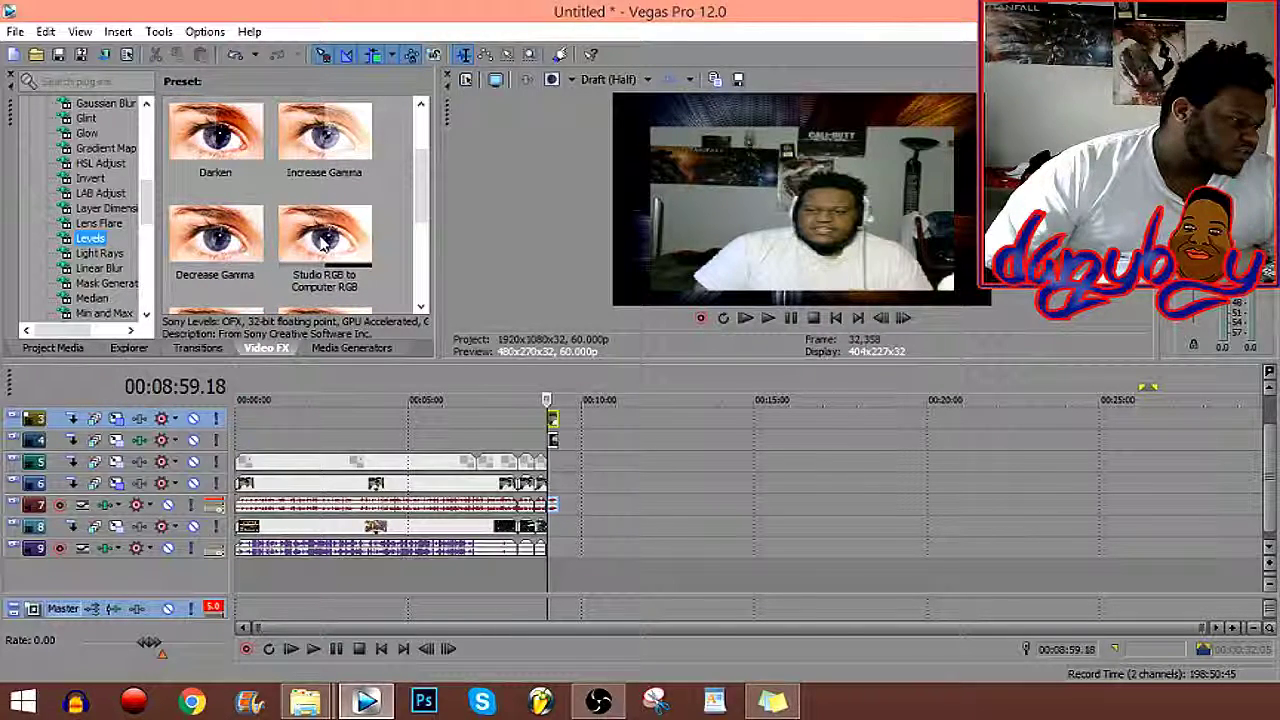
left_click_drag(322, 243, 586, 482)
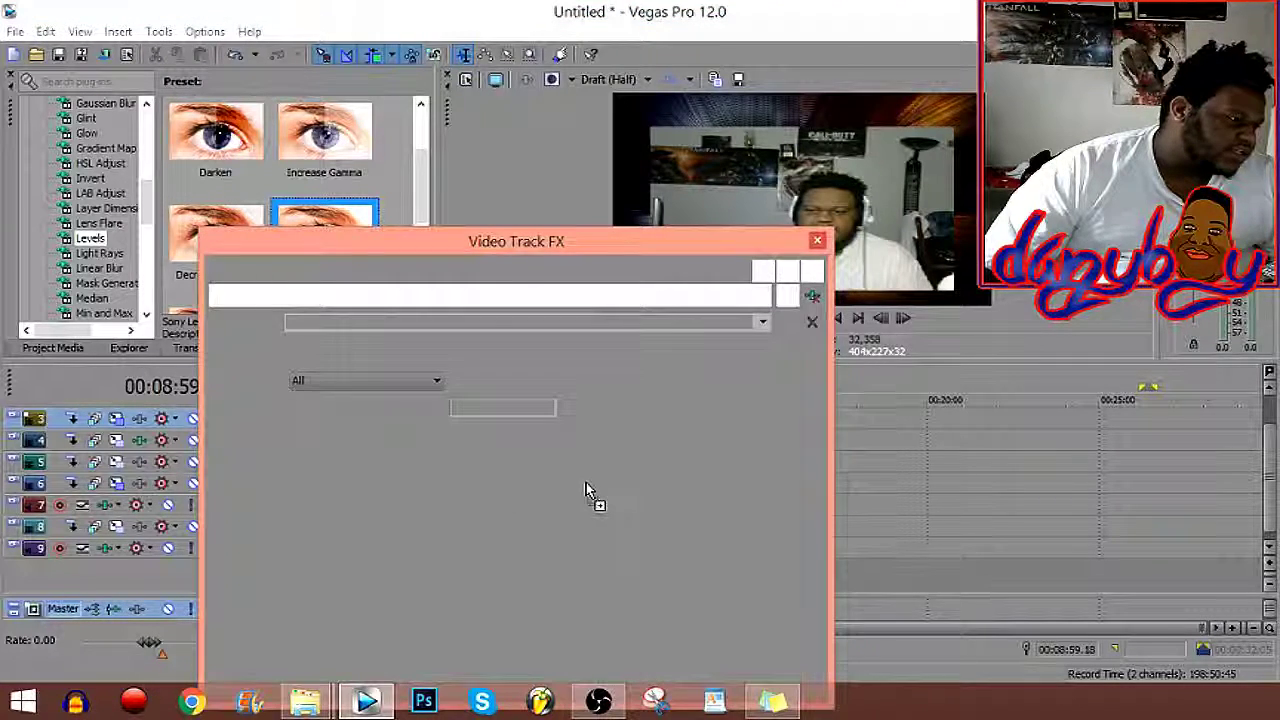
left_click(814, 240)
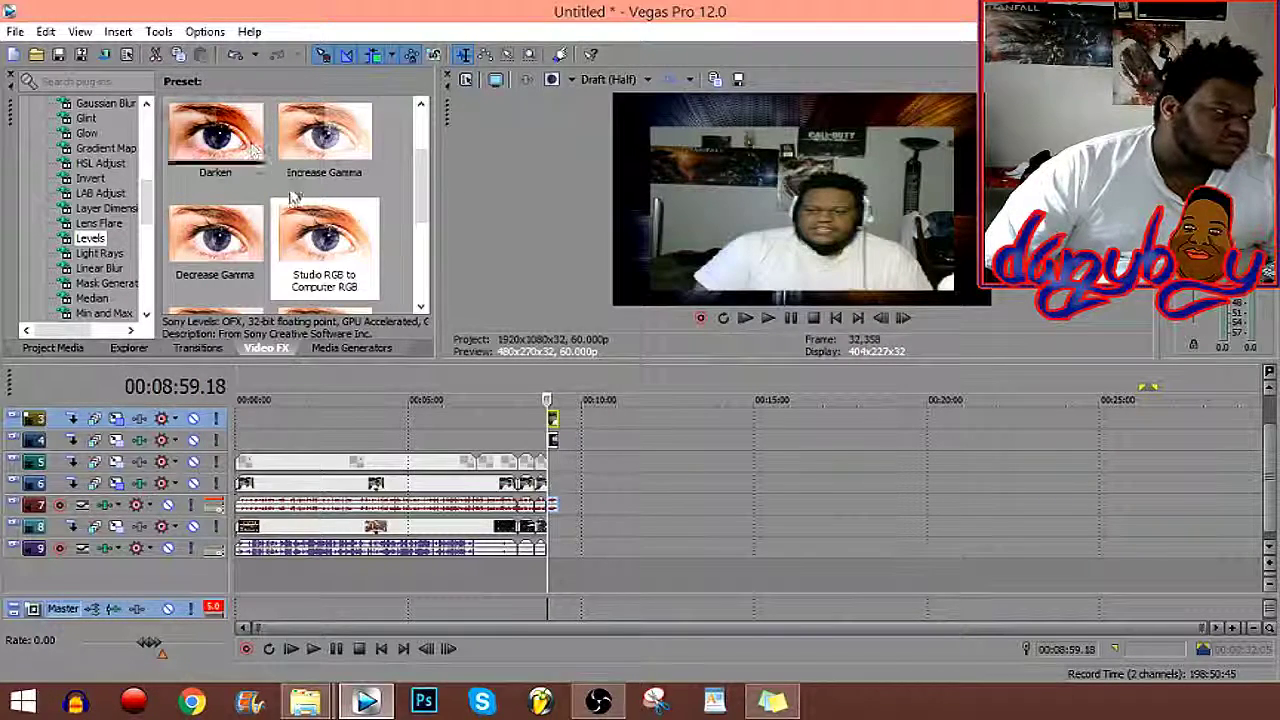
left_click_drag(324, 245, 600, 537)
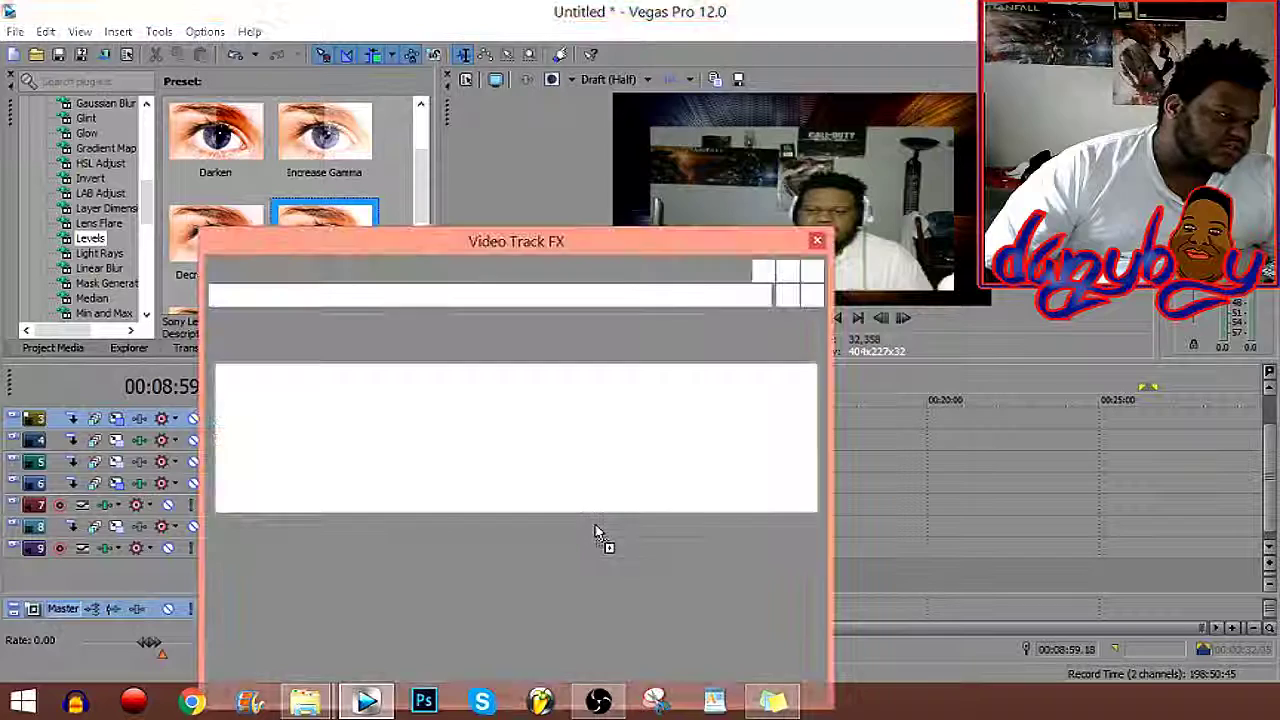
left_click(814, 240)
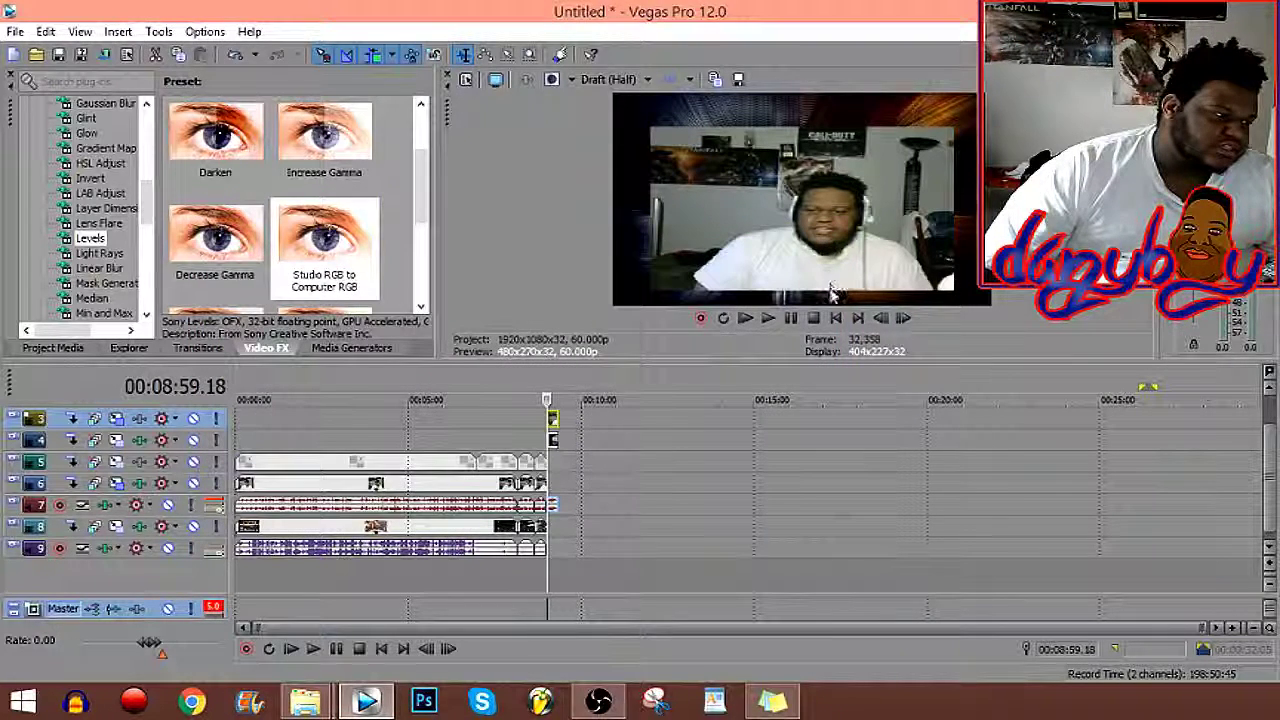
Apply the same Levels preset to track 8, toggling it off and on to compare.
key("ctrl+Home")
left_click_drag(377, 250, 625, 505)
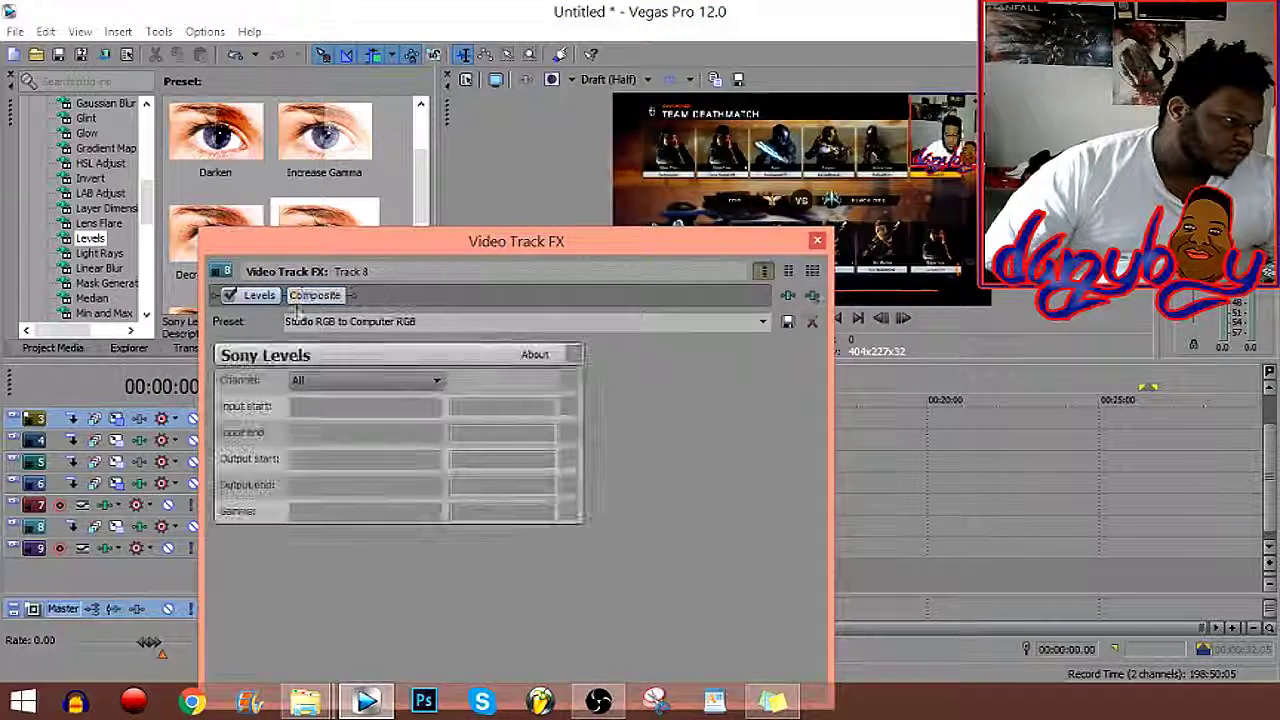
left_click(229, 296)
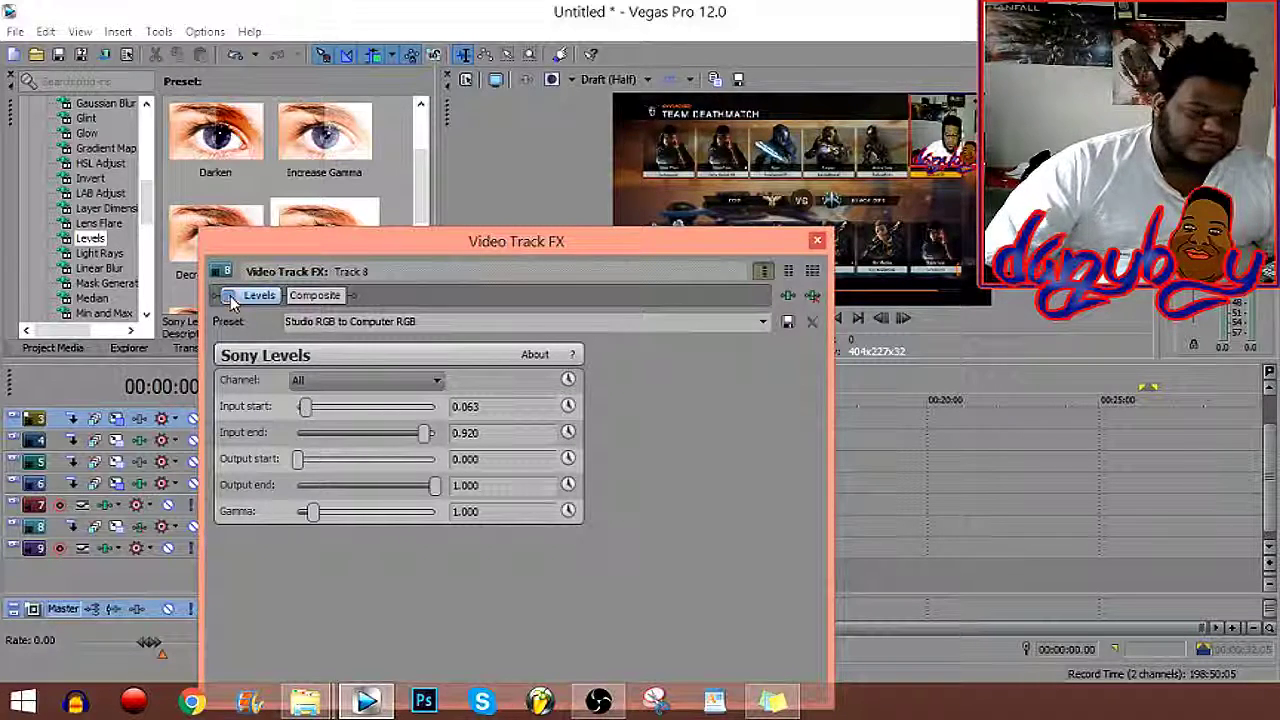
left_click(229, 296)
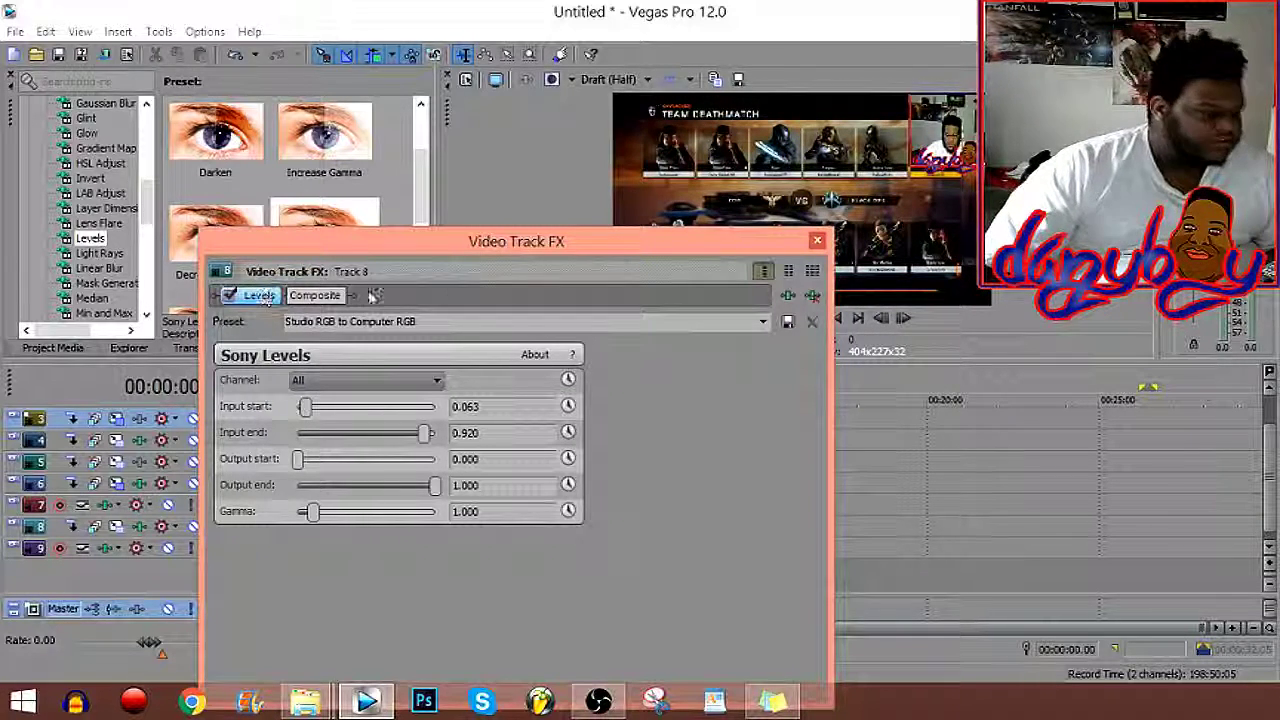
left_click(813, 236)
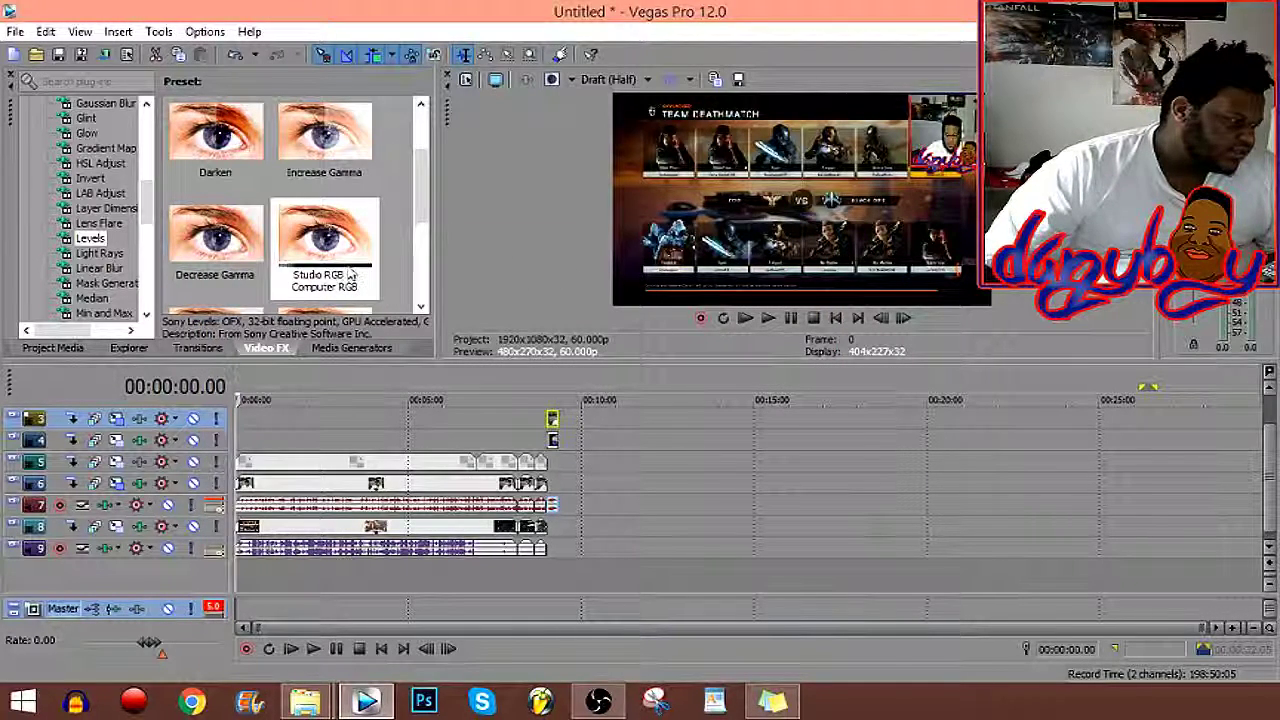
Apply the Levels preset to tracks 6 and 3, removing track 6's duplicate Levels.
left_click_drag(345, 272, 574, 488)
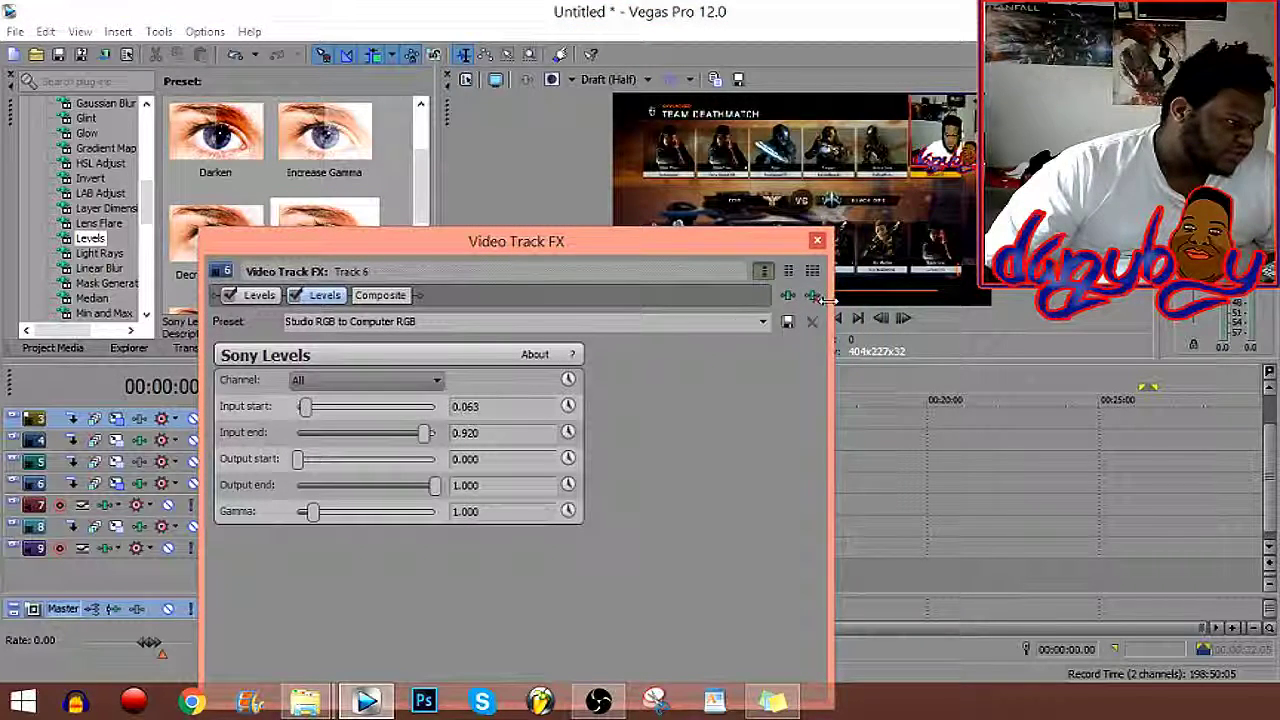
left_click(813, 296)
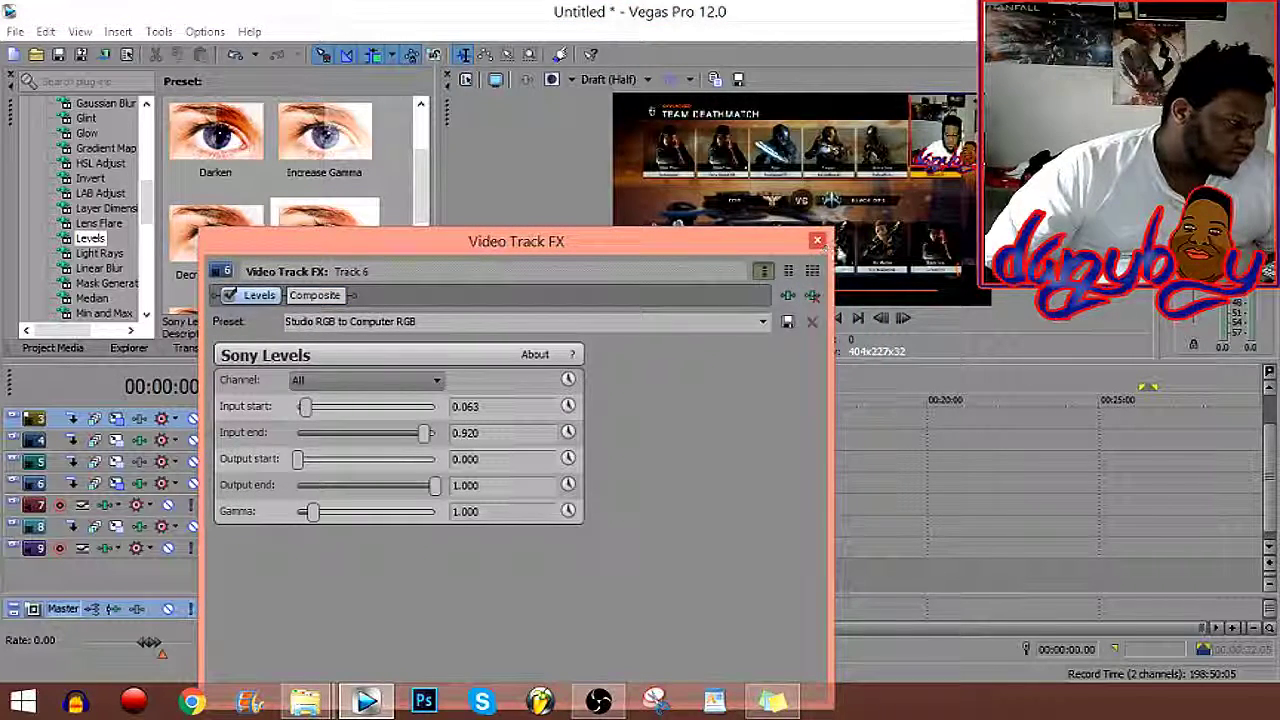
left_click(817, 241)
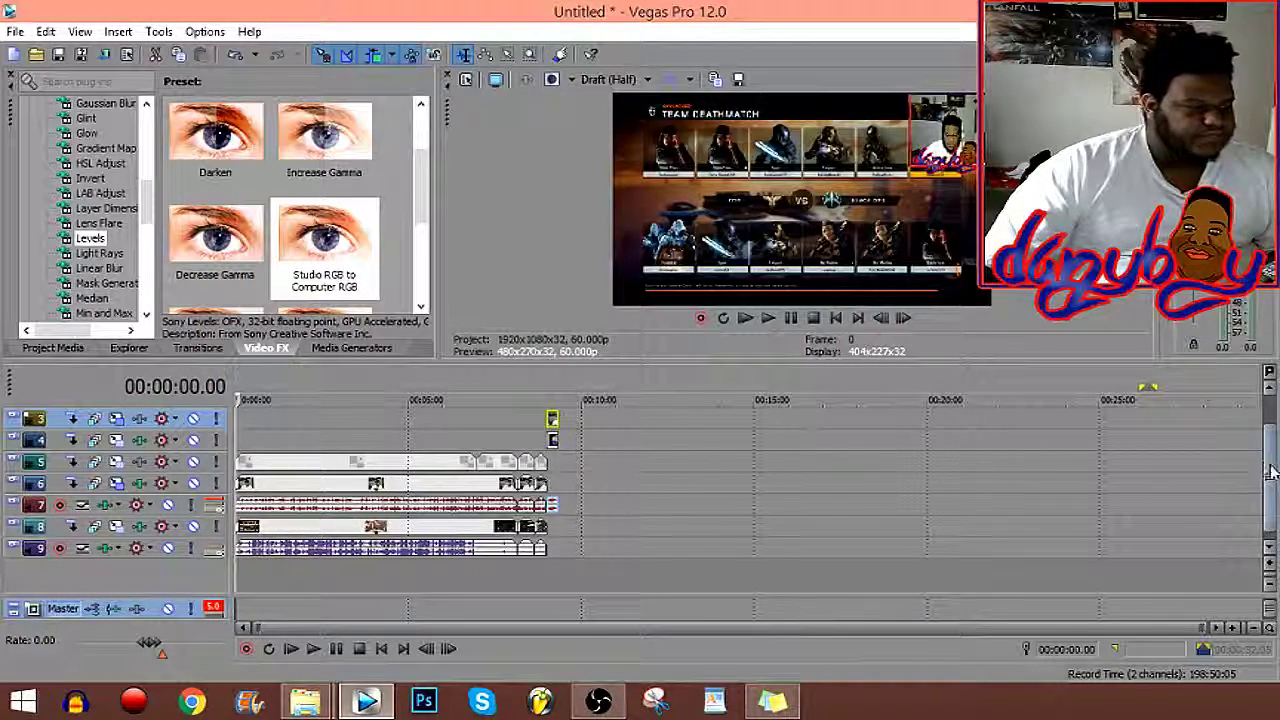
left_click_drag(1270, 480, 1272, 457)
left_click_drag(324, 245, 577, 477)
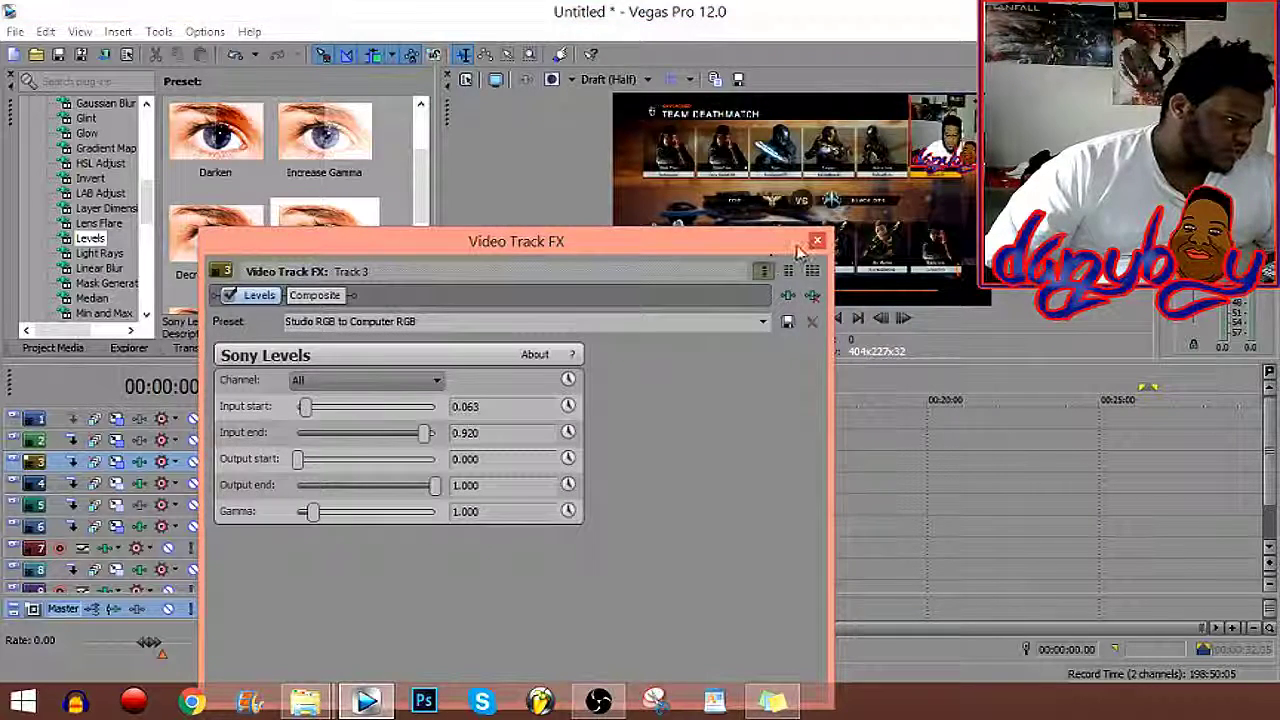
Apply the 0.200 Sharpen preset to Track 3.
left_click(815, 243)
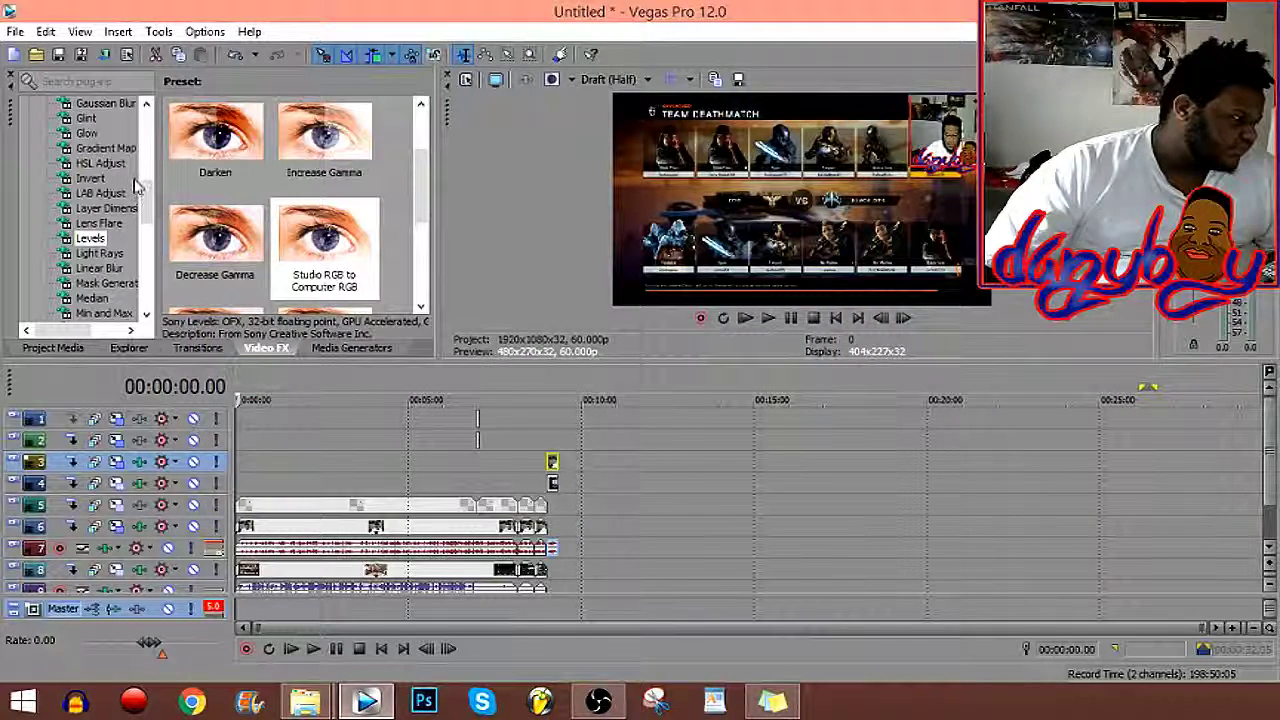
left_click_drag(145, 200, 145, 245)
left_click(95, 253)
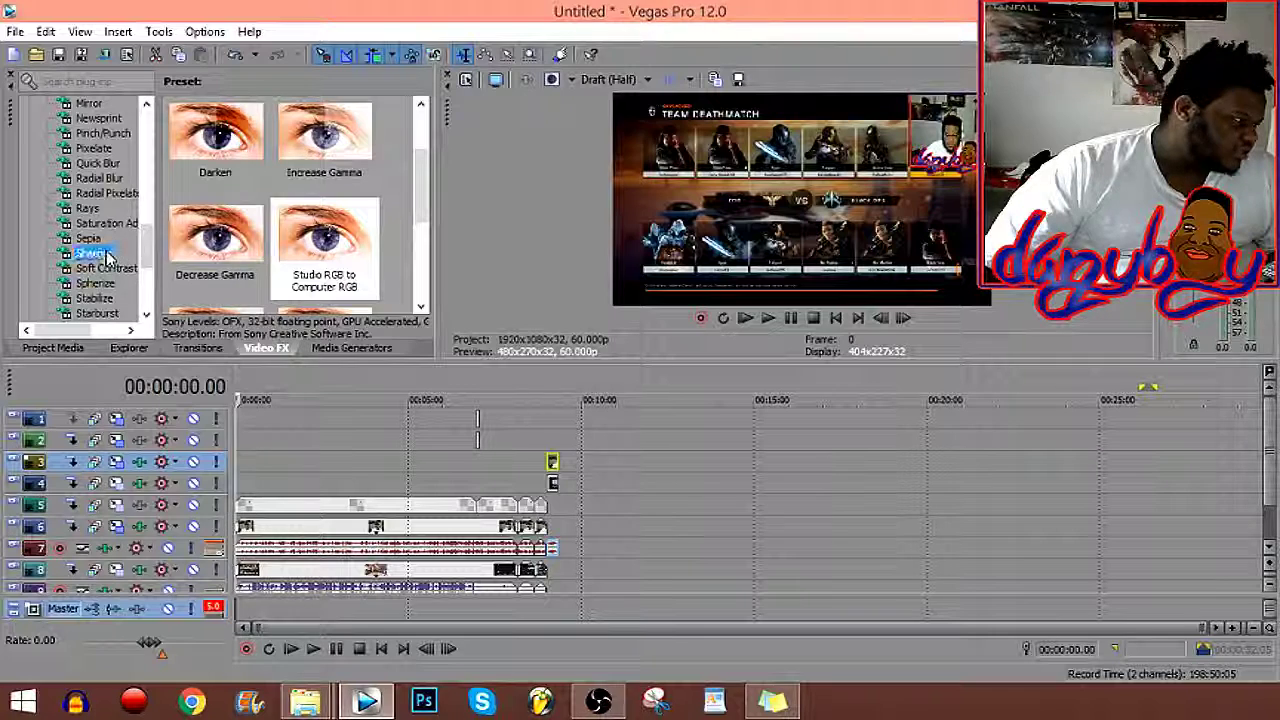
scroll(392, 230, "down", 5)
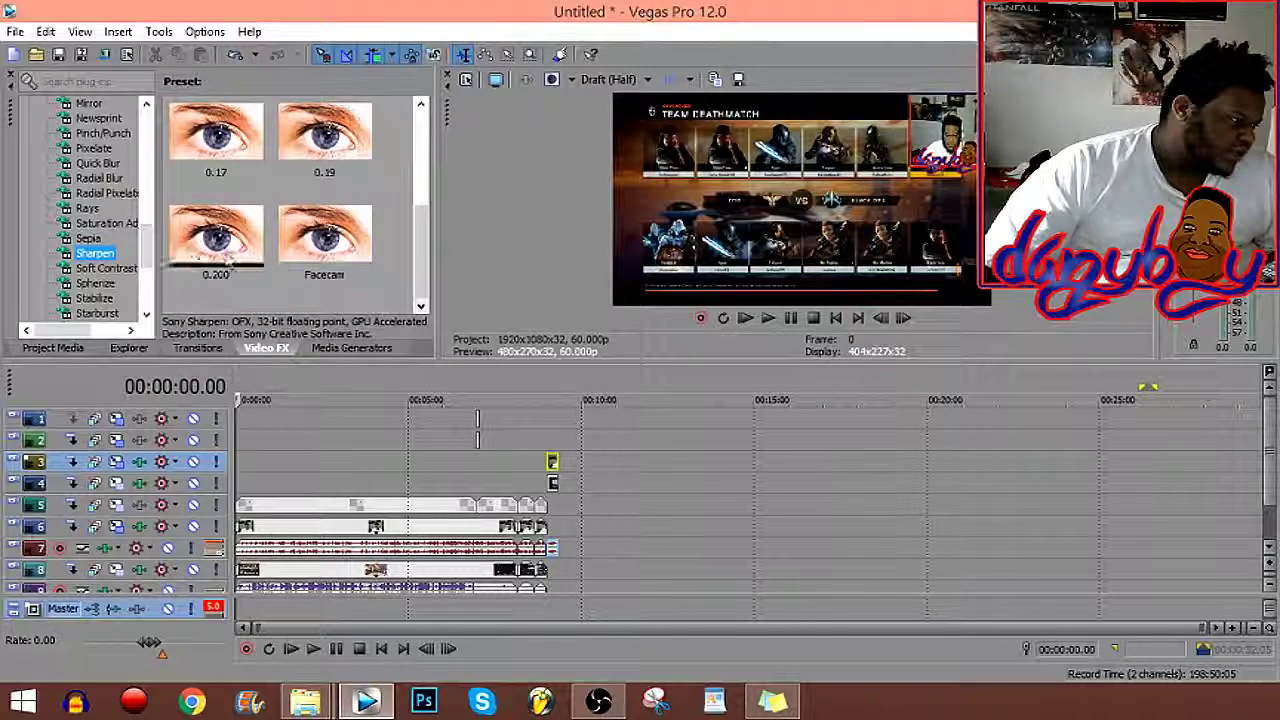
left_click_drag(175, 245, 584, 468)
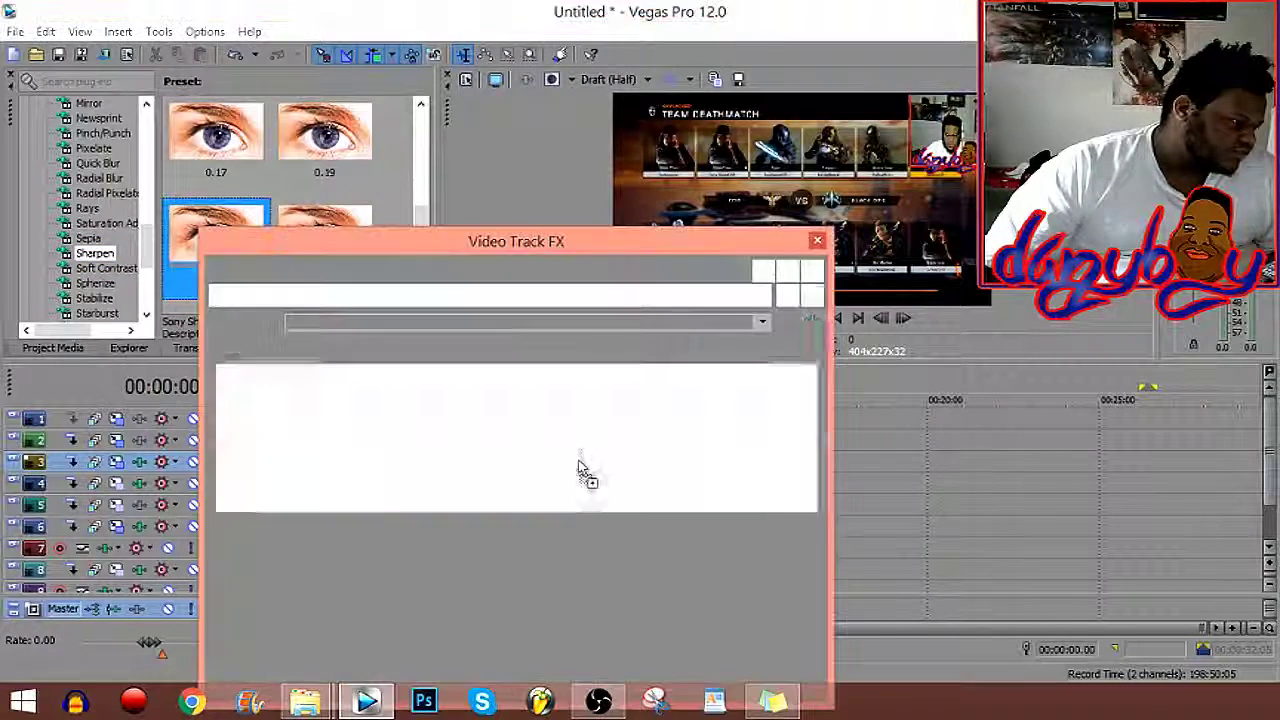
left_click(817, 241)
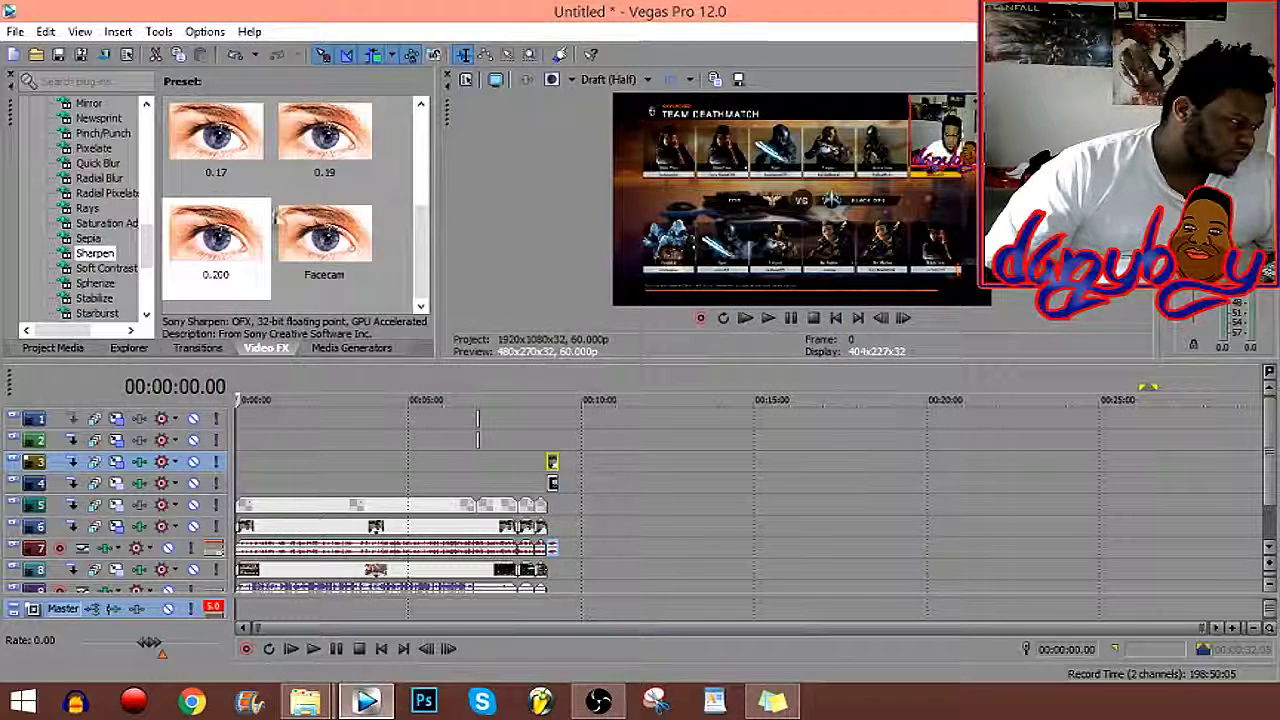
Add the same 0.200 Sharpen preset to Tracks 6 and 8.
left_click_drag(586, 521, 586, 531)
left_click(817, 242)
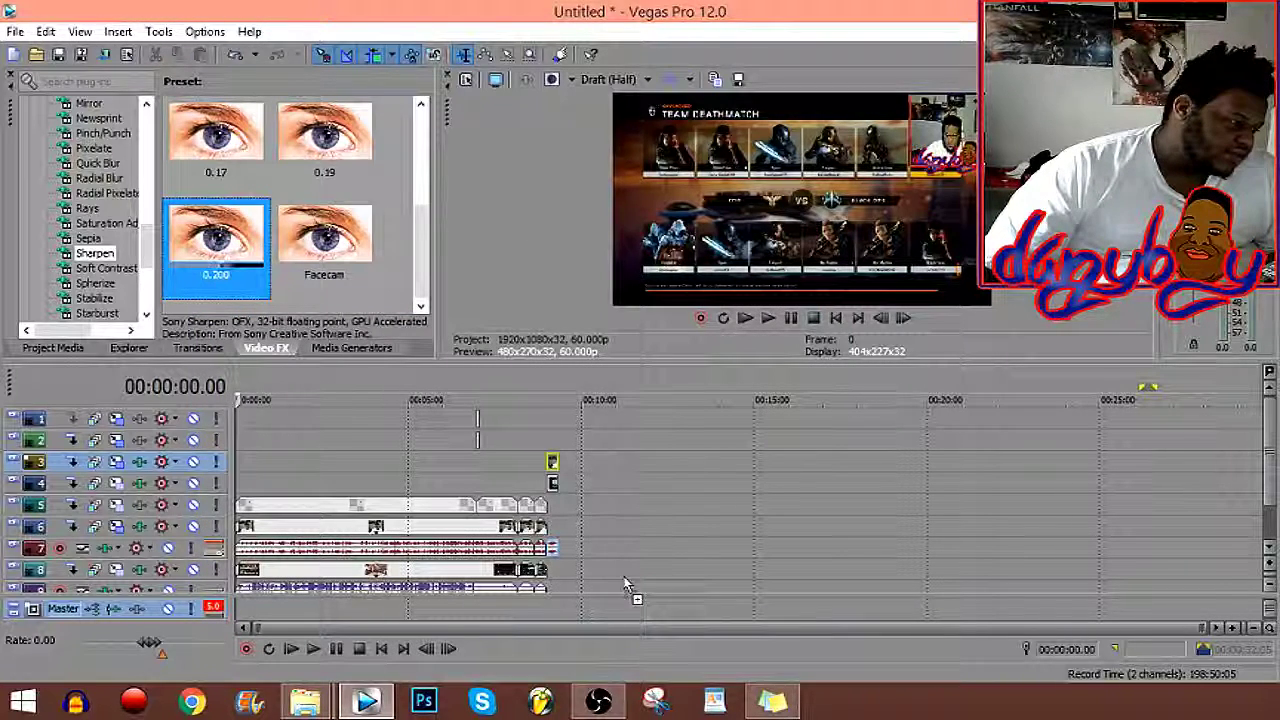
left_click_drag(624, 578, 624, 578)
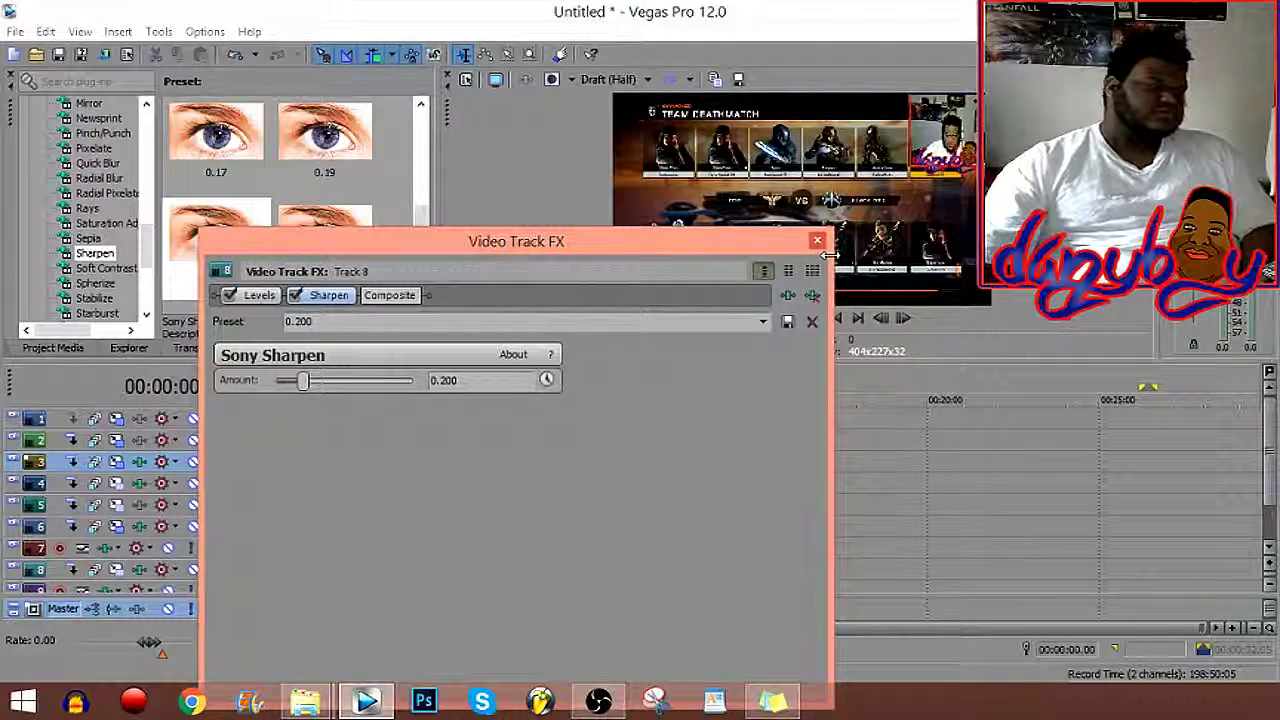
left_click(817, 241)
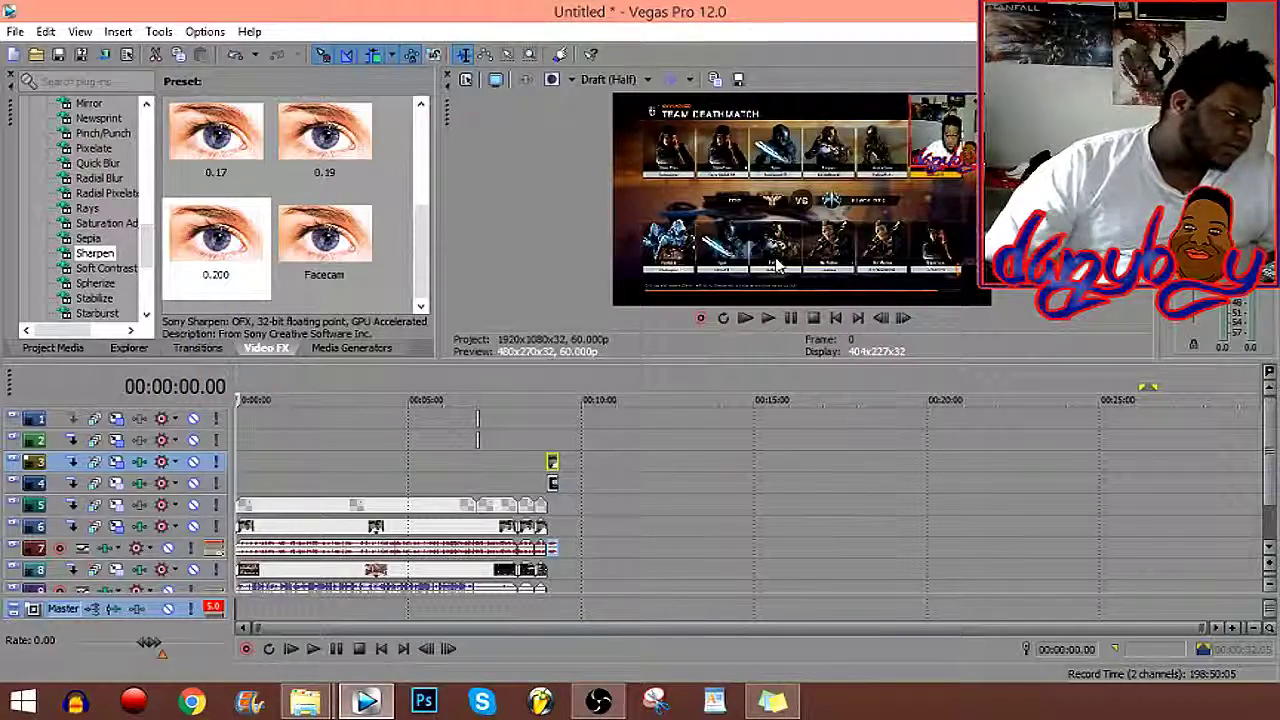
In Render As, mark the Windows Media Video V11 '6 Mbps HD 720-60p Video' template as a favourite.
left_click(15, 31)
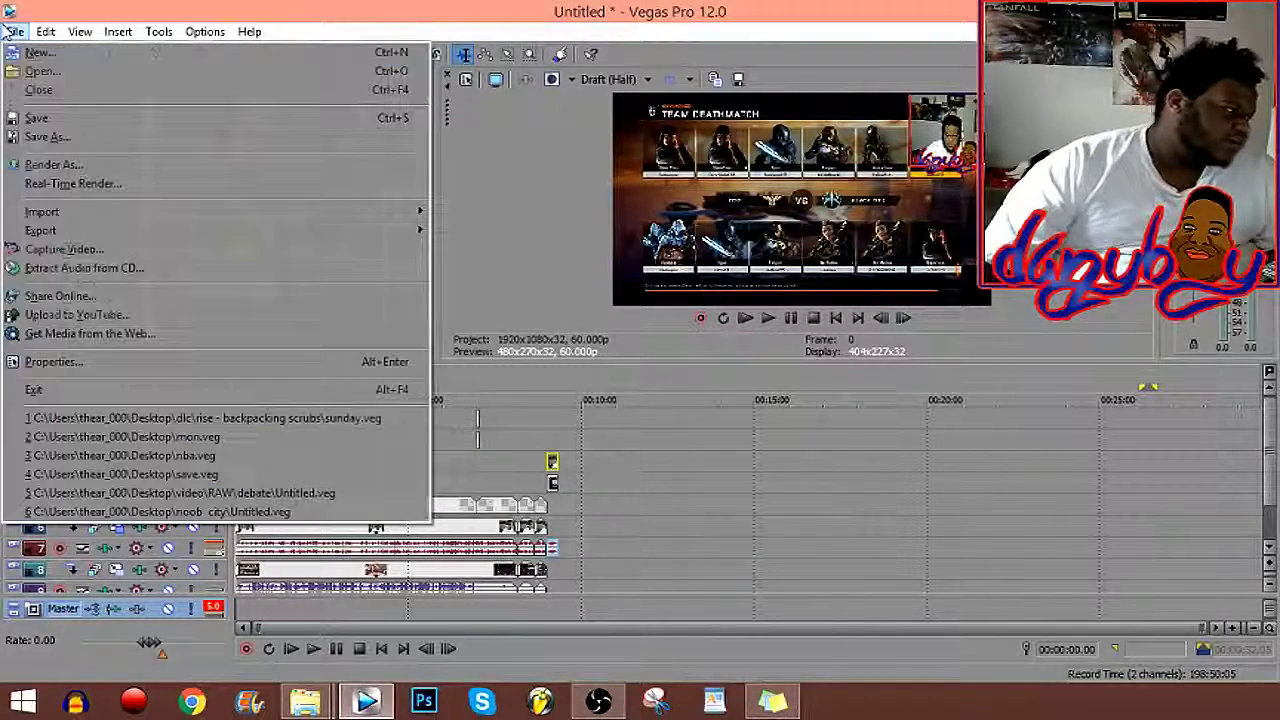
left_click(66, 164)
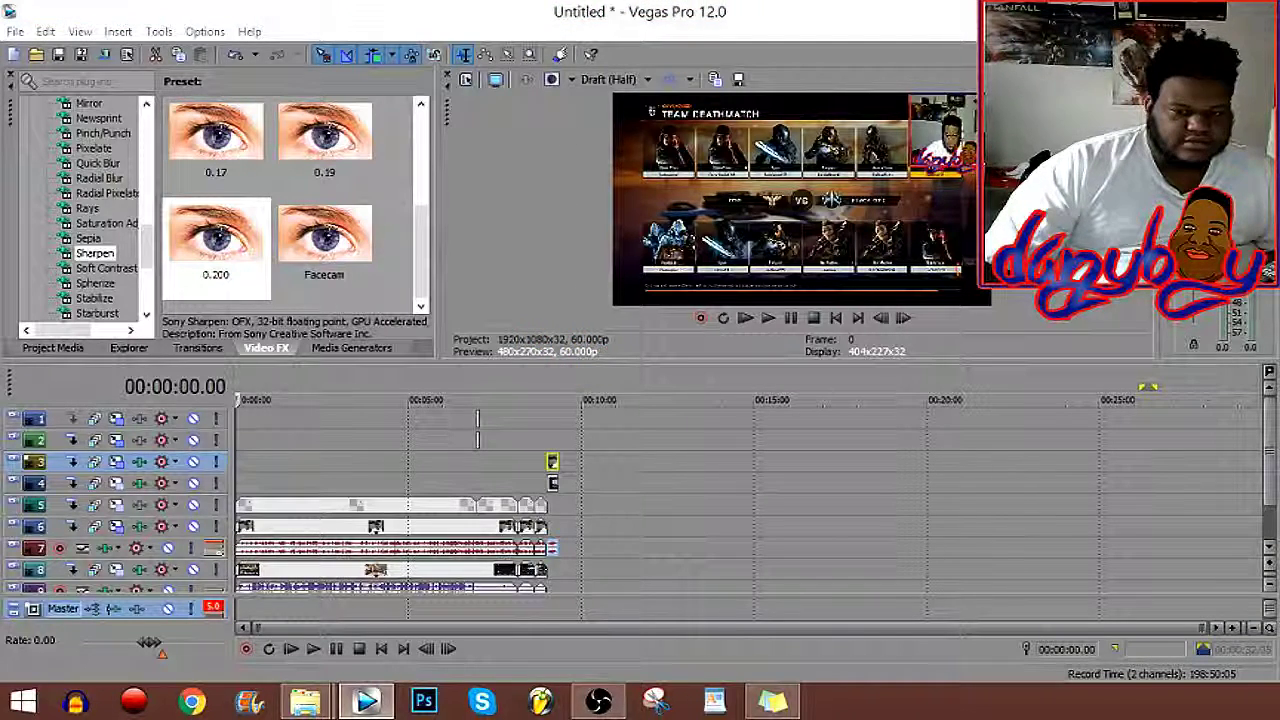
left_click_drag(1180, 130, 418, 81)
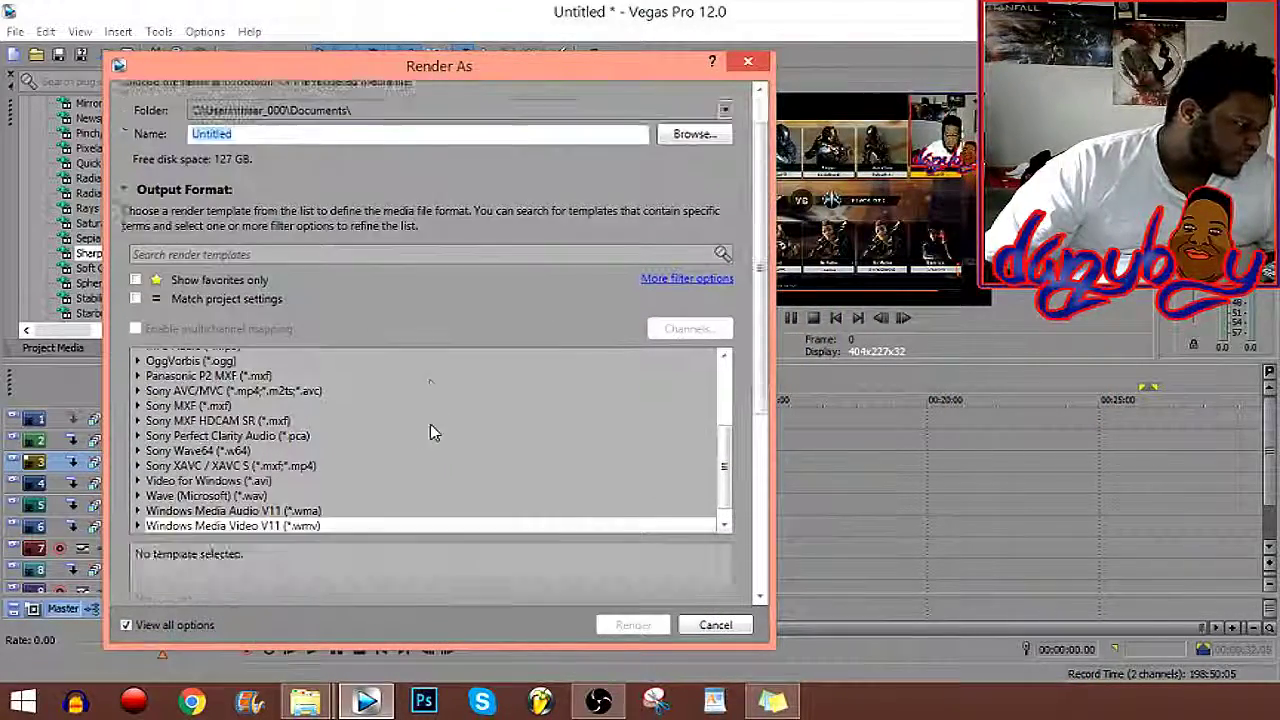
scroll(432, 432, "down", 5)
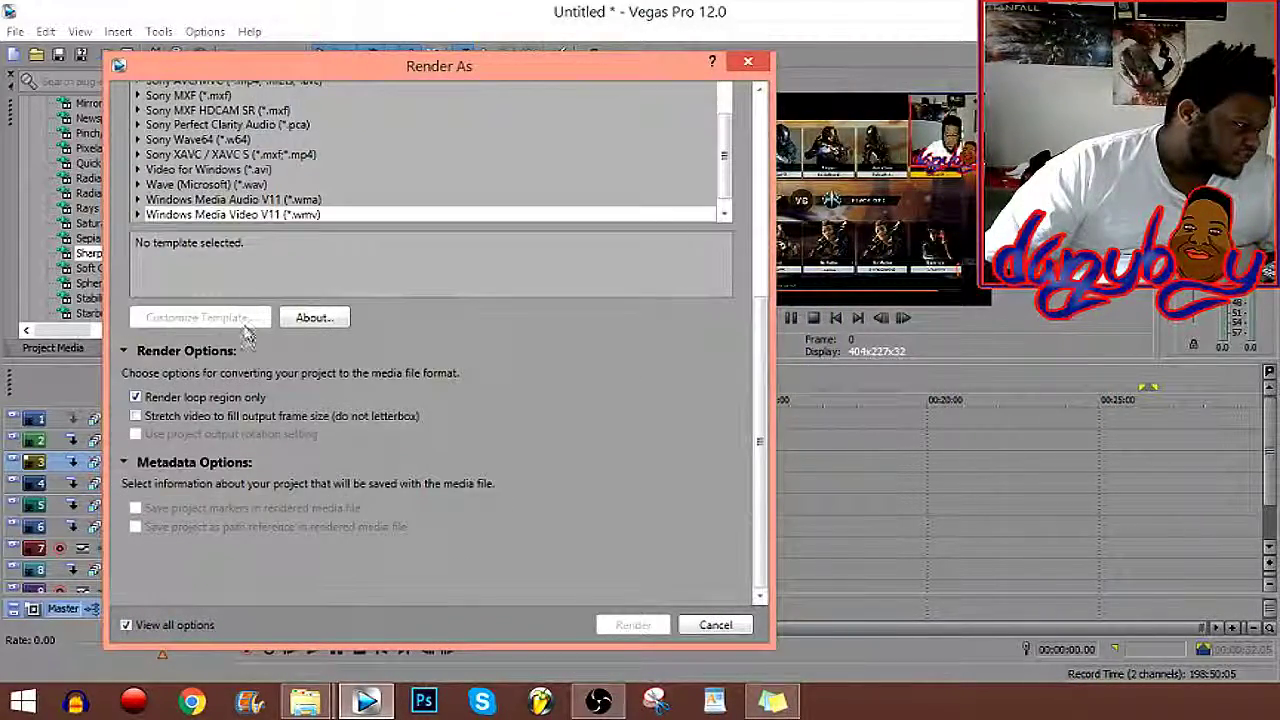
left_click(142, 217)
left_click(140, 216)
scroll(264, 180, "up", 1)
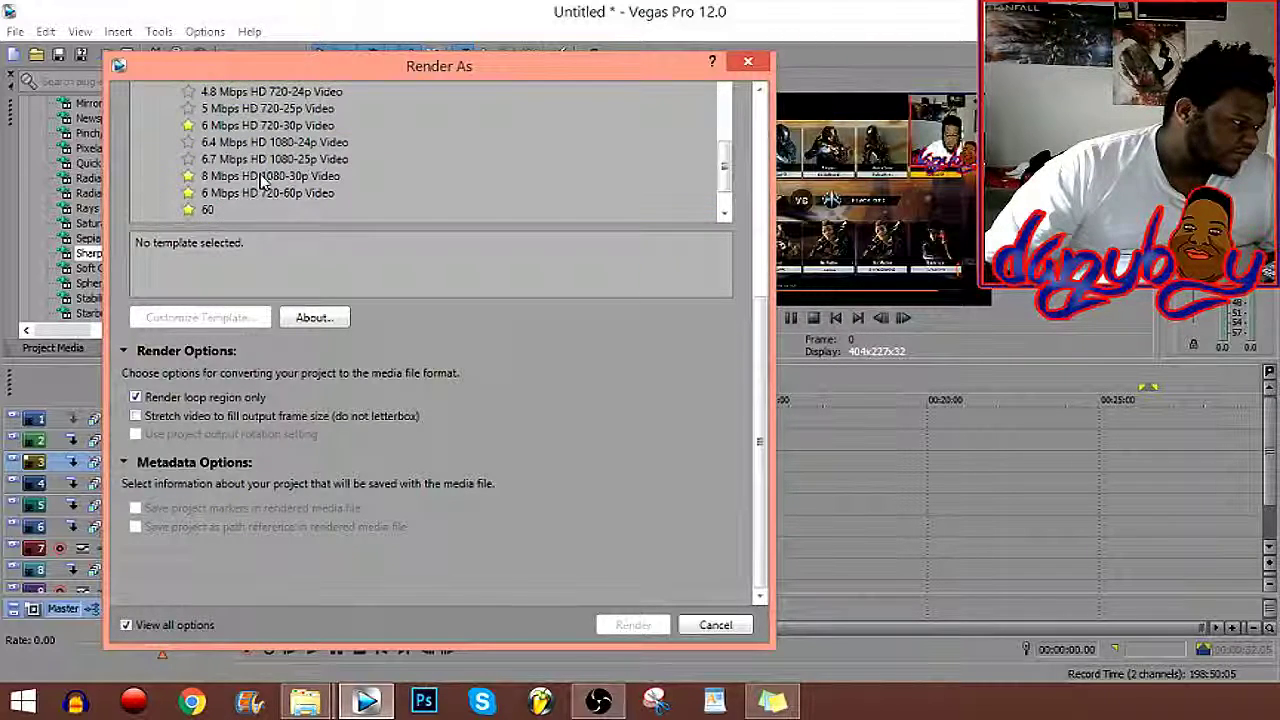
left_click(188, 193)
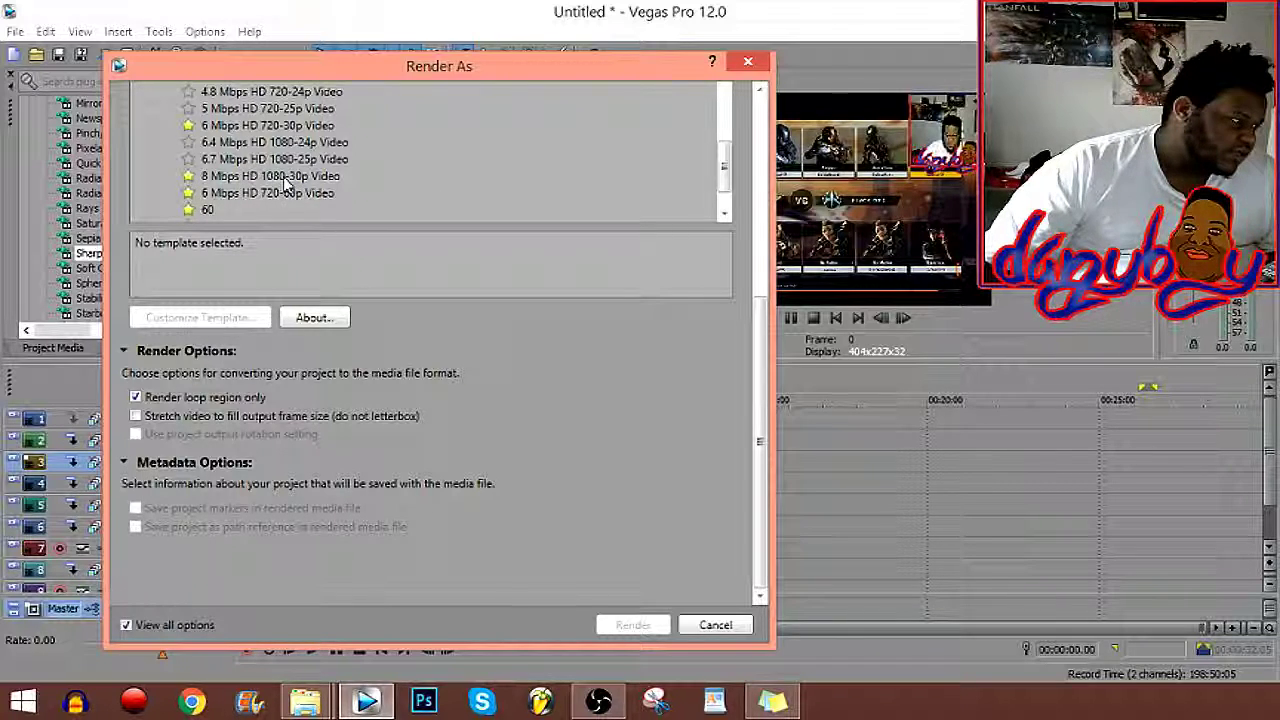
Select the custom '60' template and view its video settings in Customize Template.
scroll(285, 183, "down", 1)
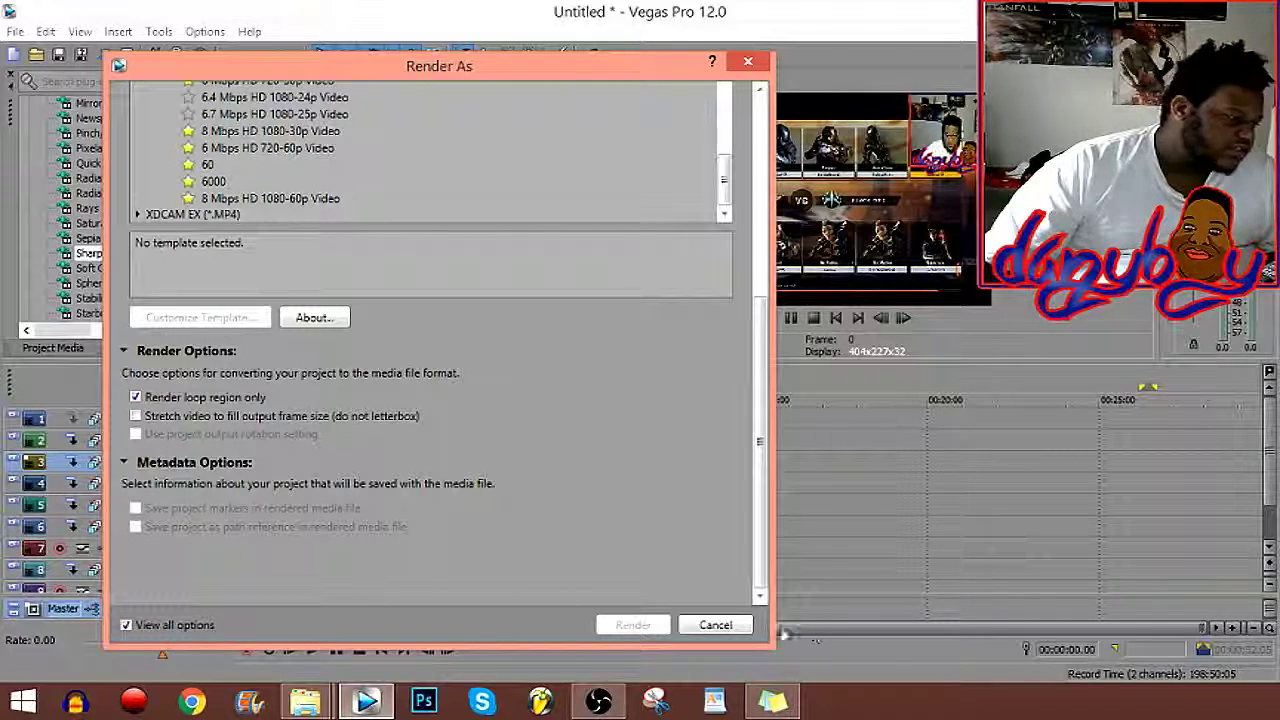
left_click(212, 166)
left_click(212, 318)
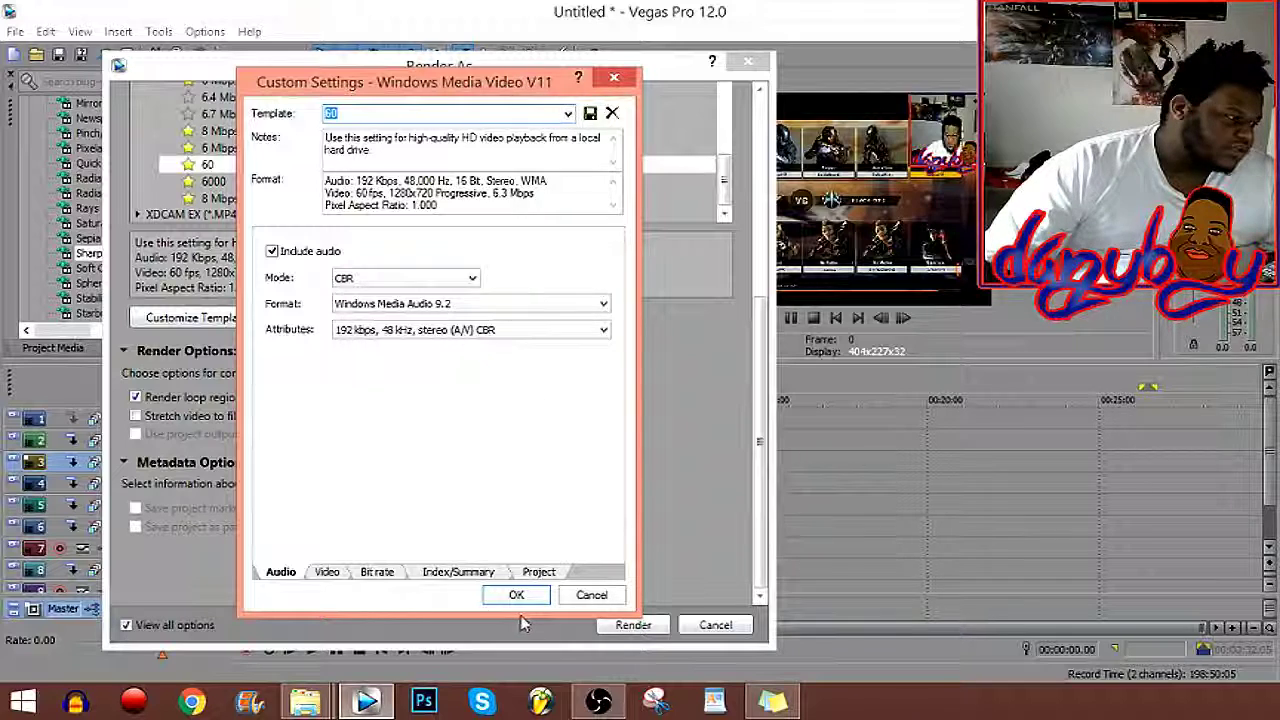
left_click(327, 572)
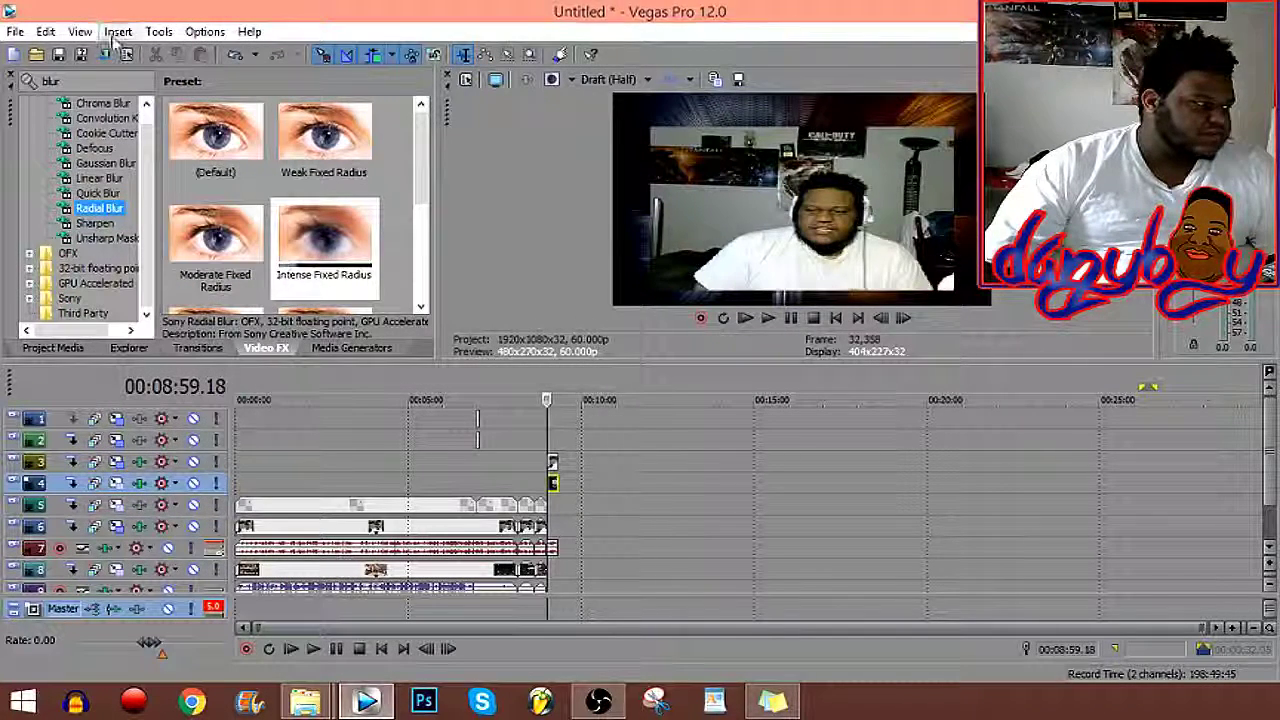
Open the Batch Render script and browse for an output location on the Desktop.
left_click(163, 36)
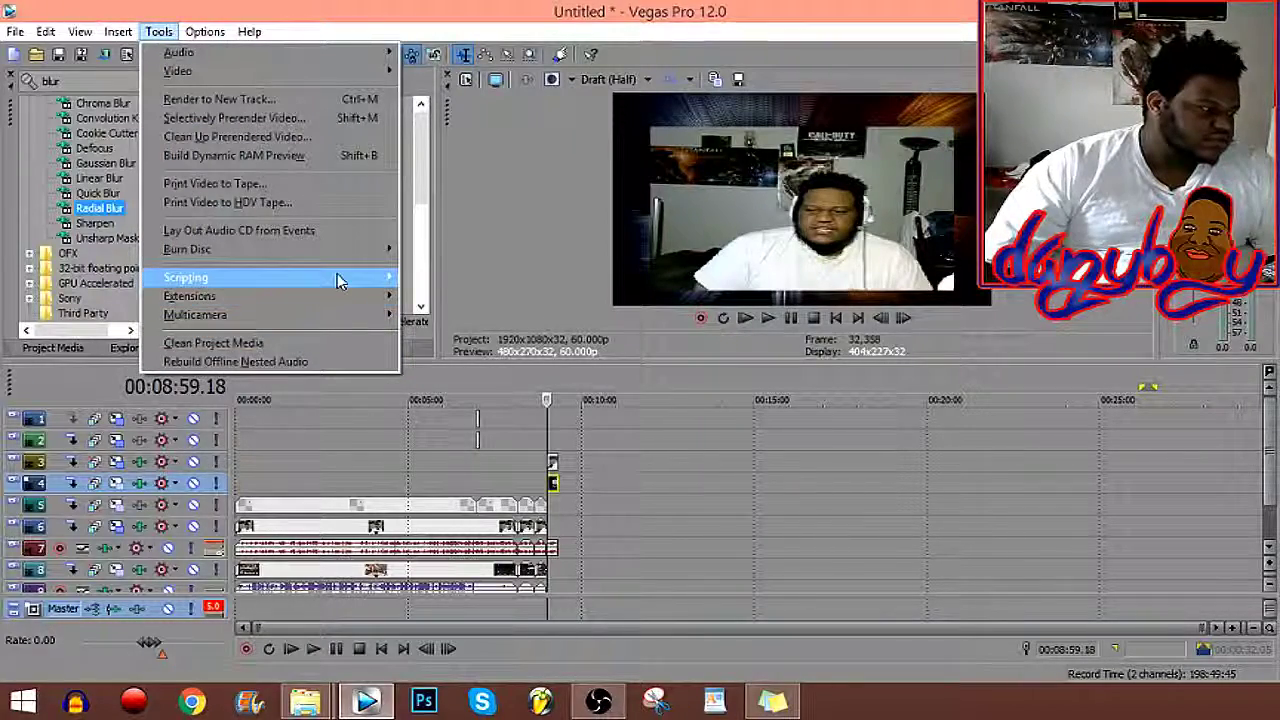
mouse_move(343, 277)
left_click(520, 343)
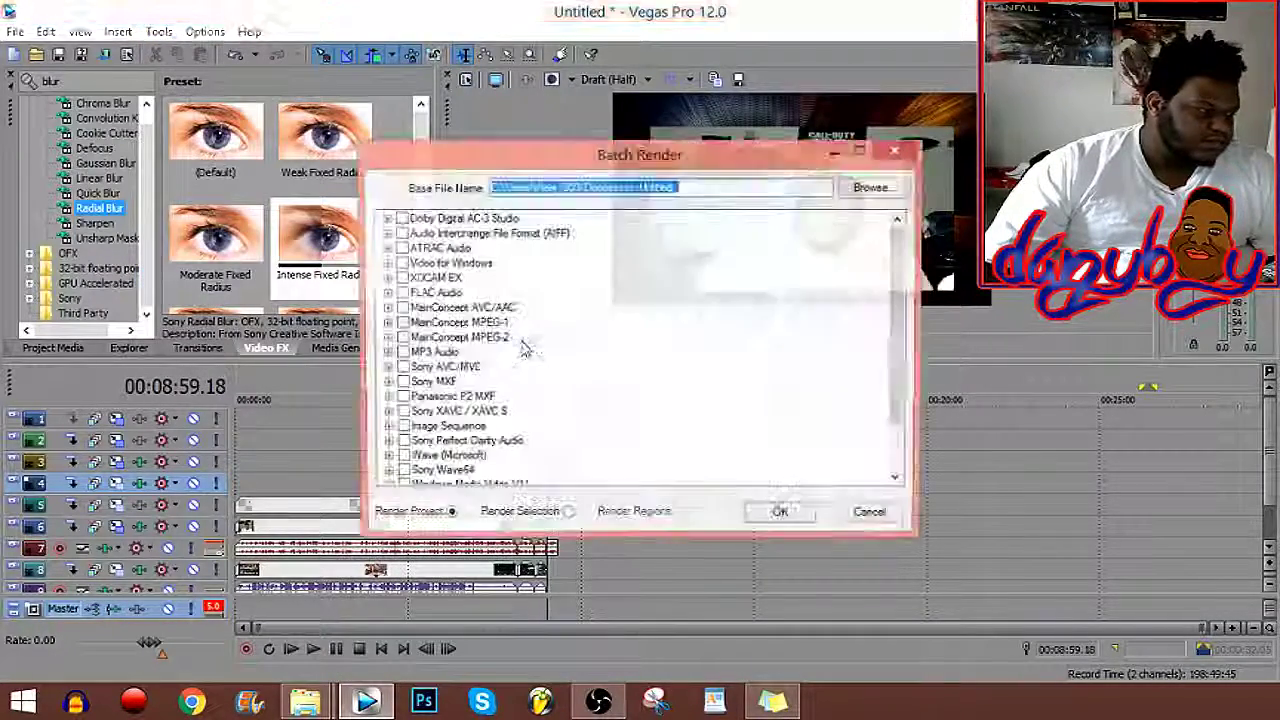
left_click(873, 188)
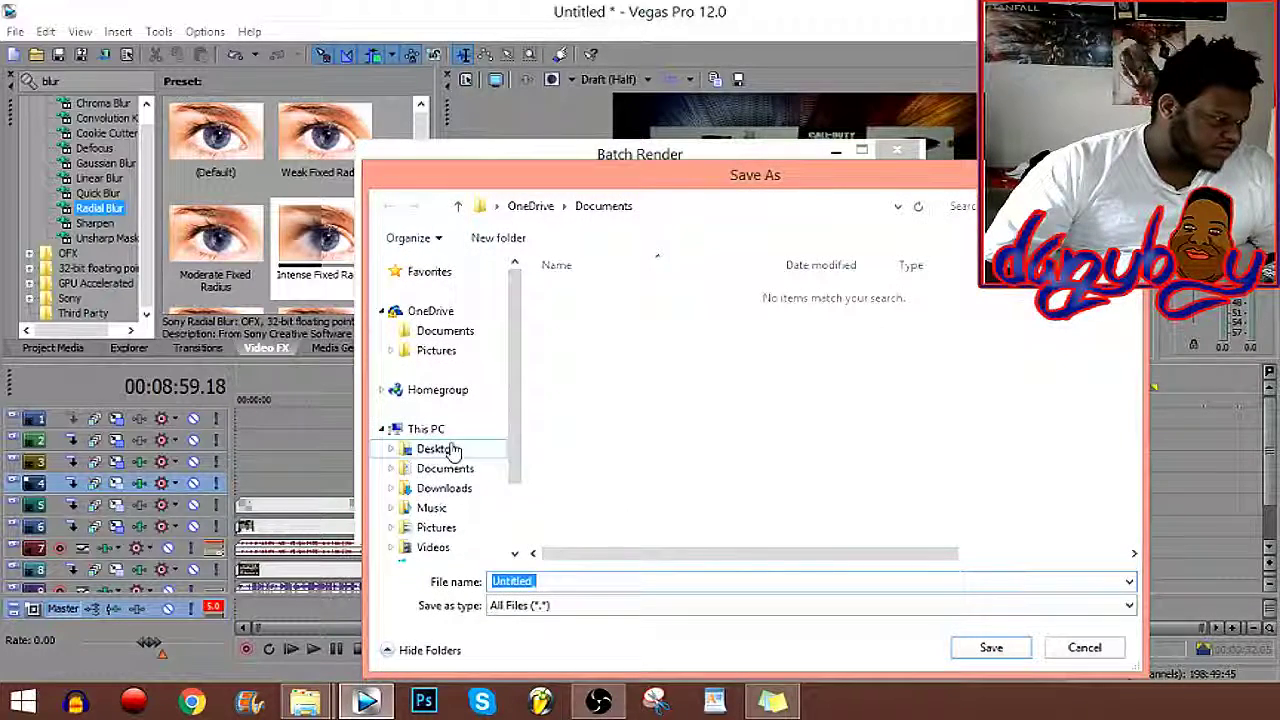
left_click(449, 449)
Set the batch output to the Desktop's hvk folder and expand the Windows Media Video V11 templates.
left_click_drag(1133, 357, 1100, 372)
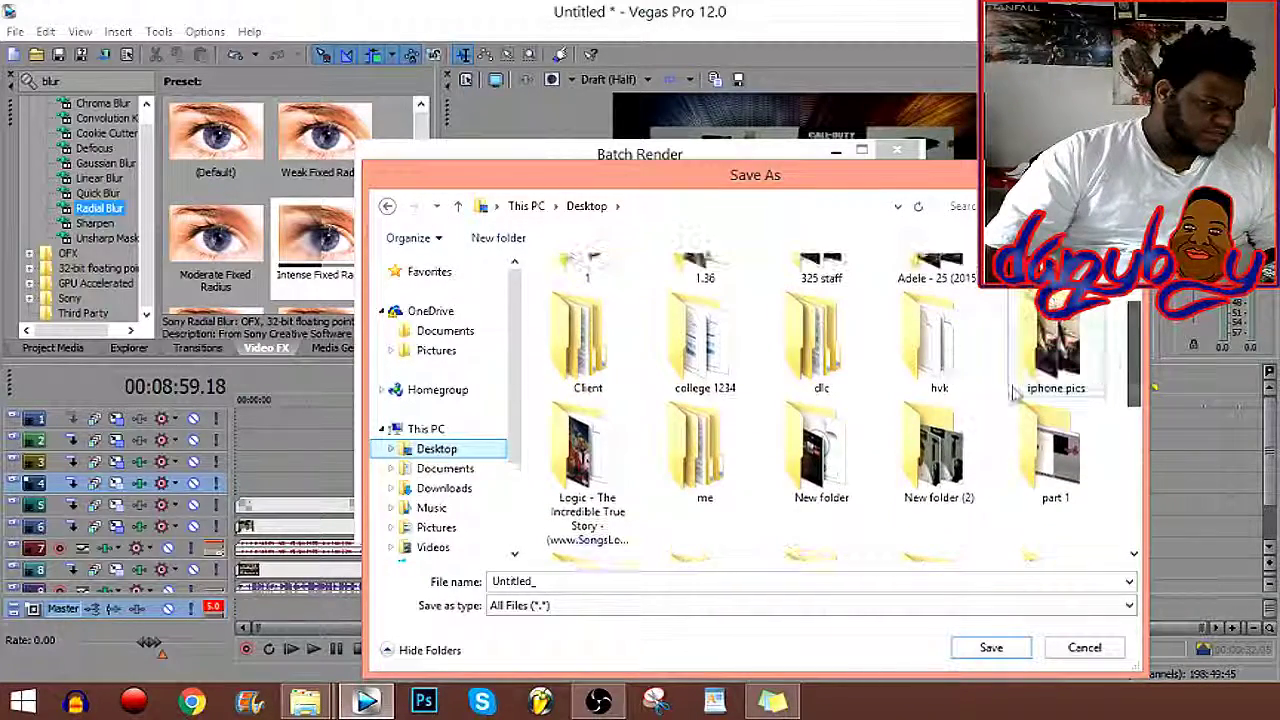
double_click(943, 335)
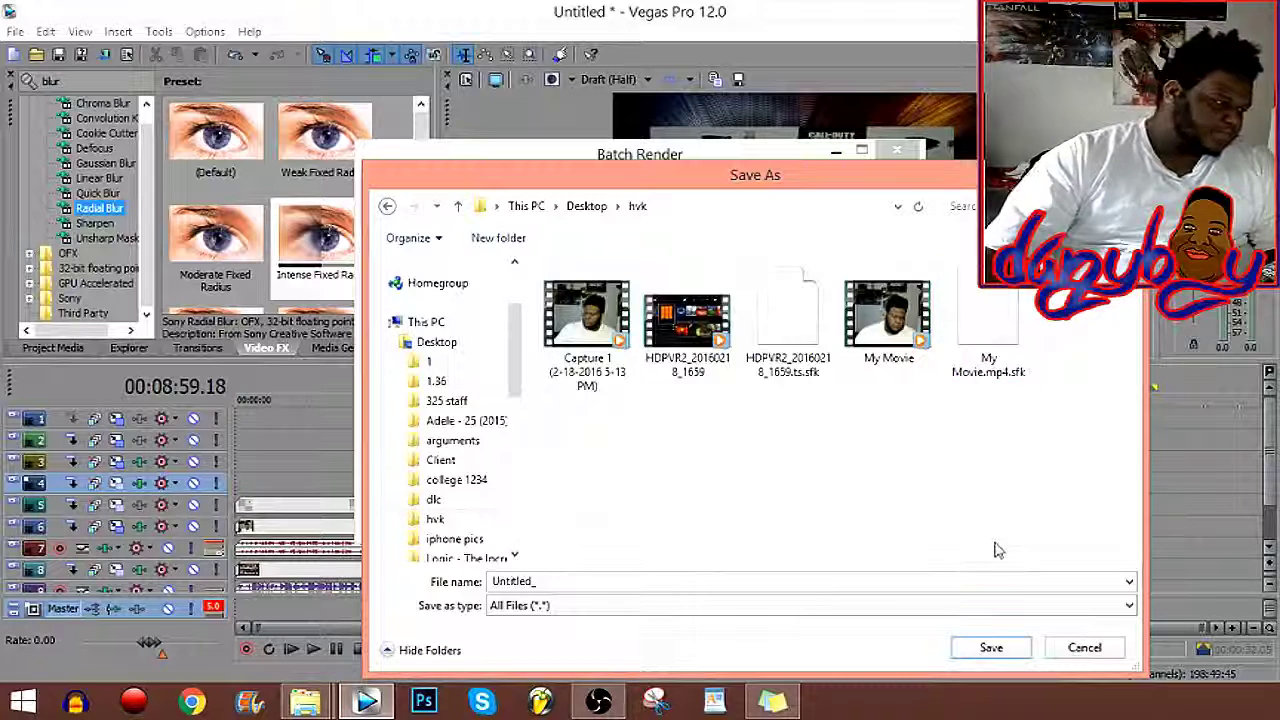
left_click(989, 647)
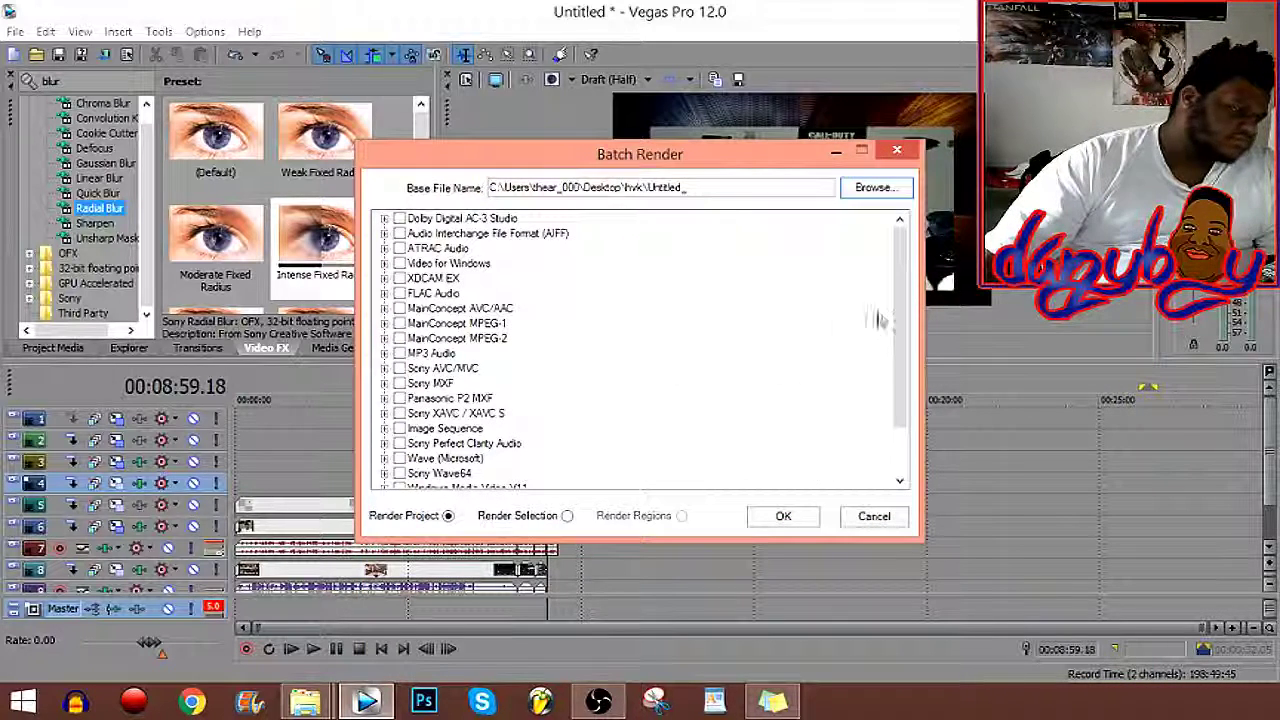
left_click_drag(903, 337, 892, 470)
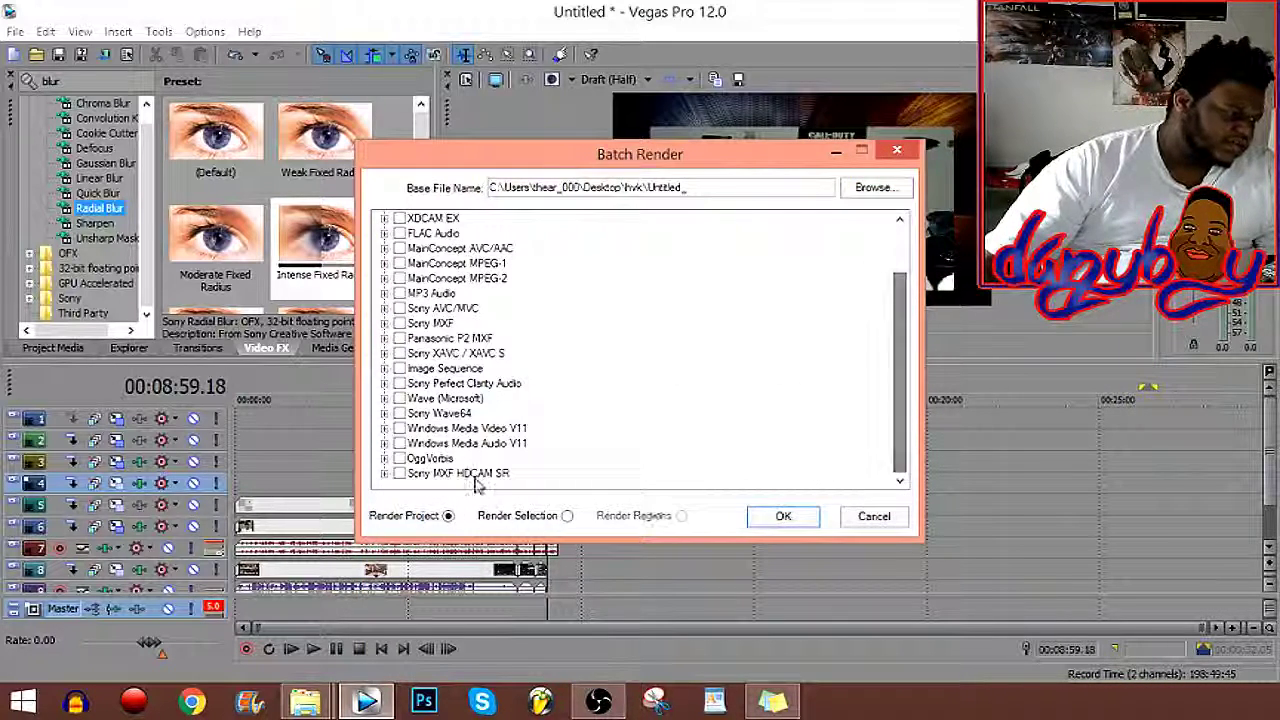
left_click(385, 430)
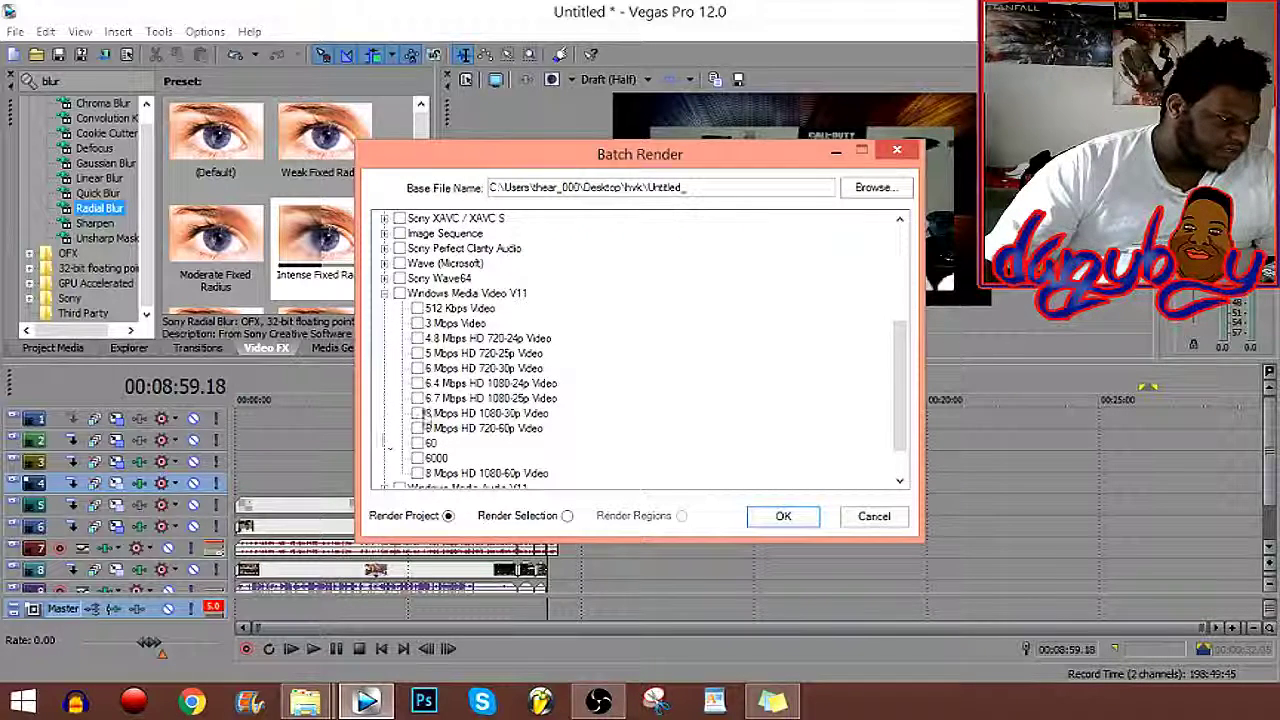